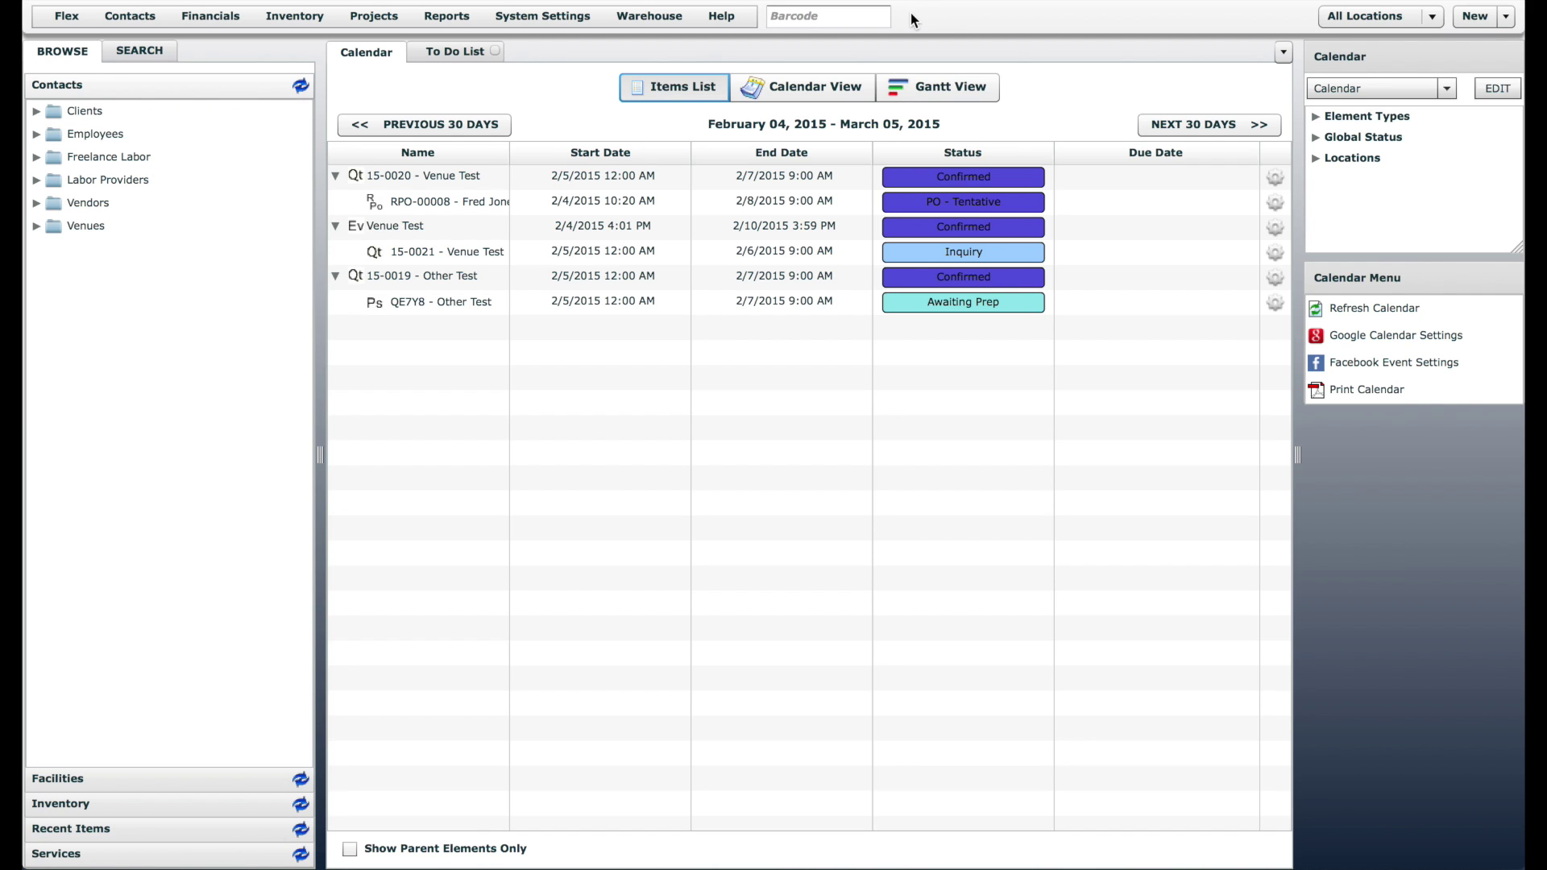
- Open the Other Test quote, look through its shipping method options, and return to the calendar
double_click(457, 282)
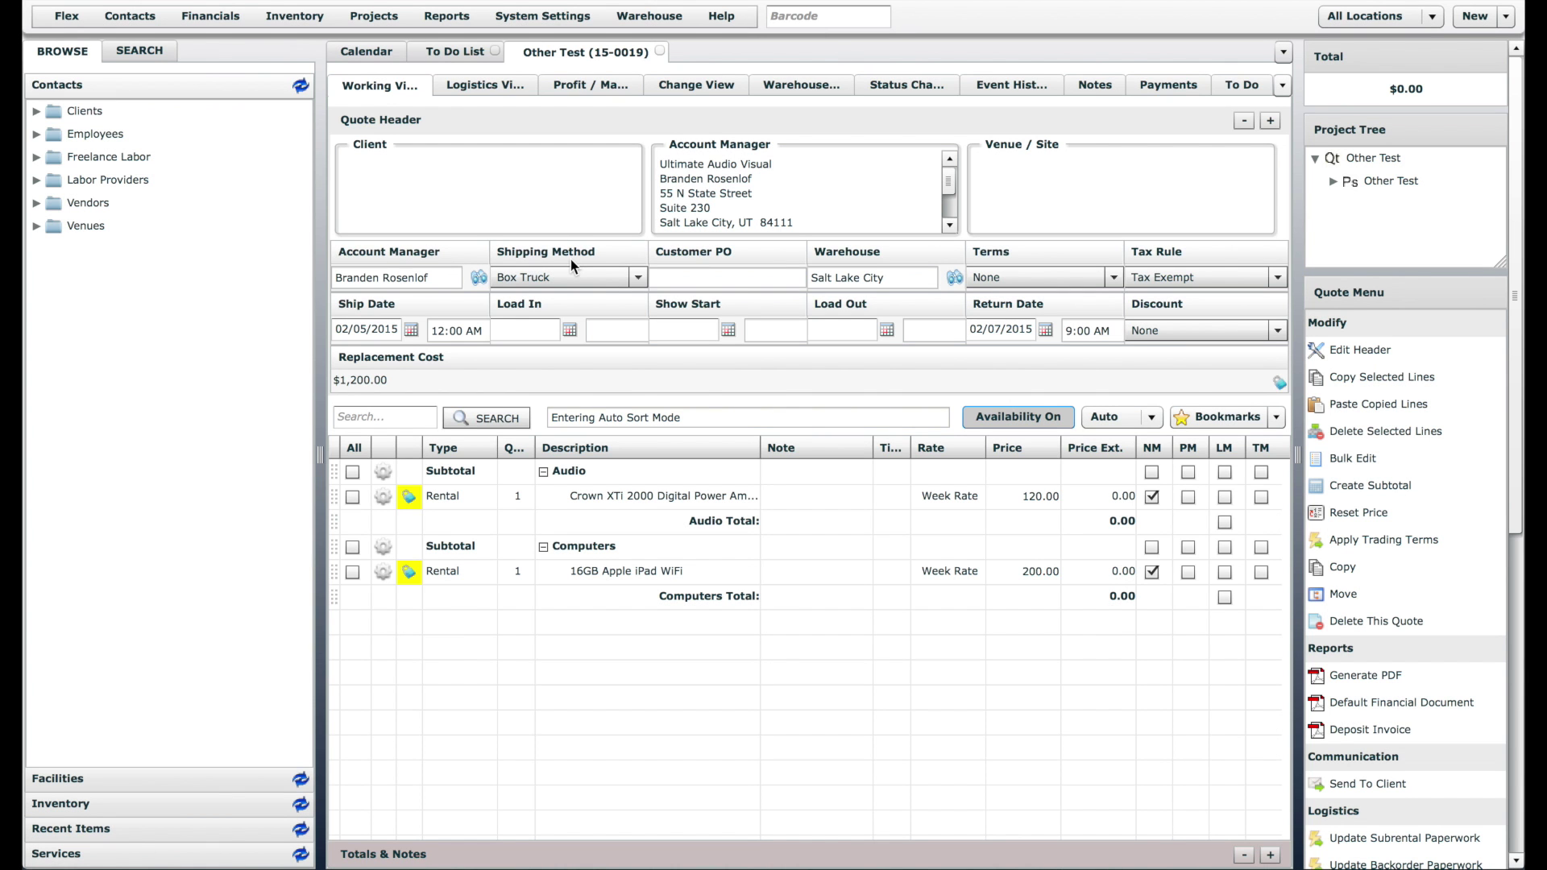
left_click(615, 274)
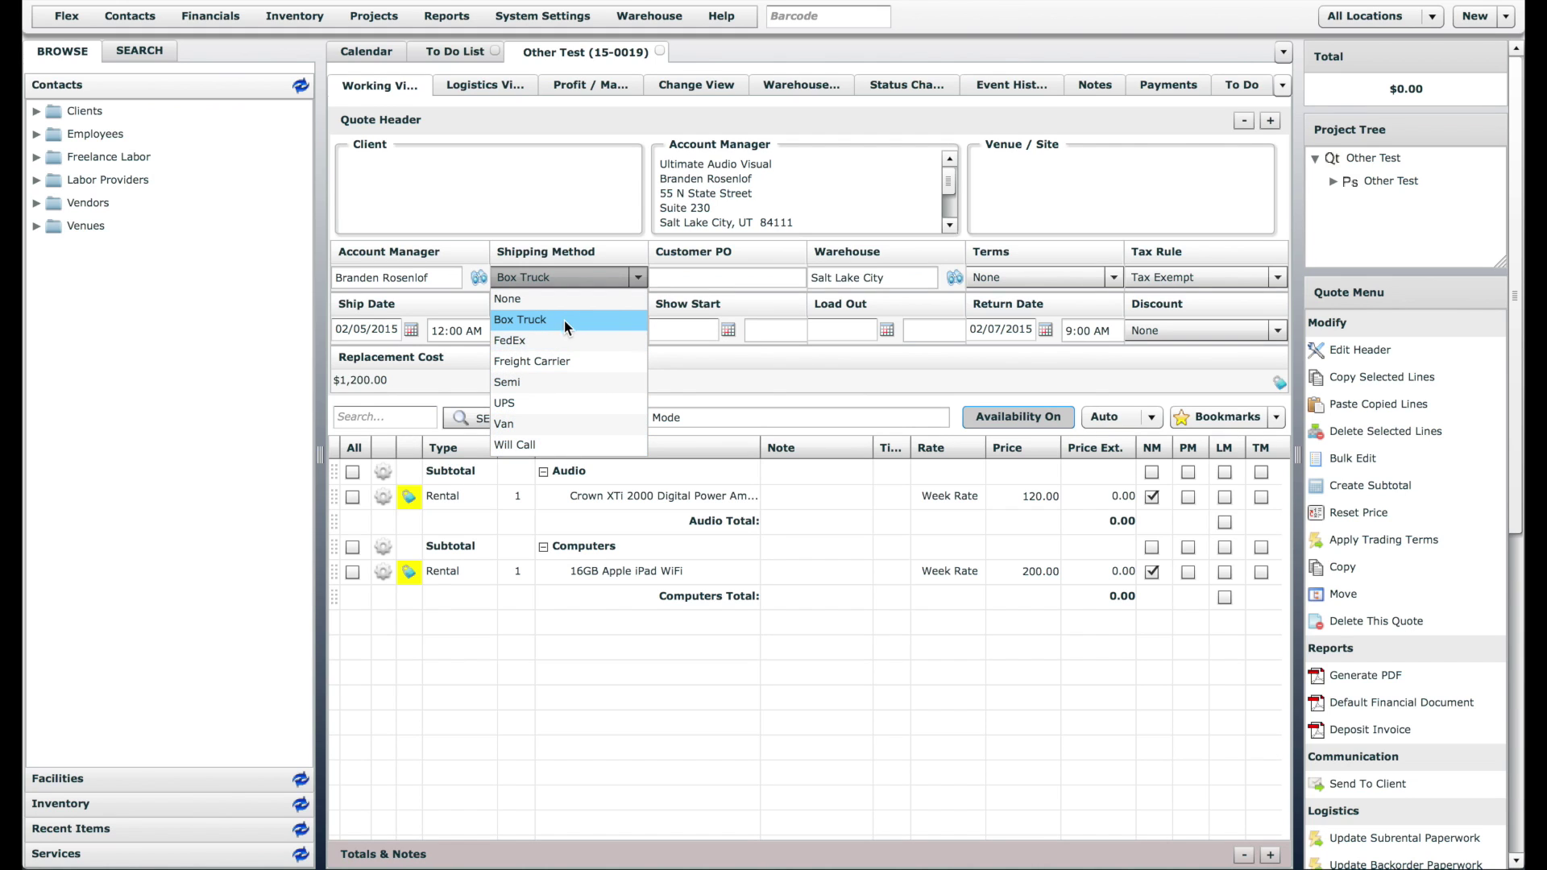
left_click(604, 110)
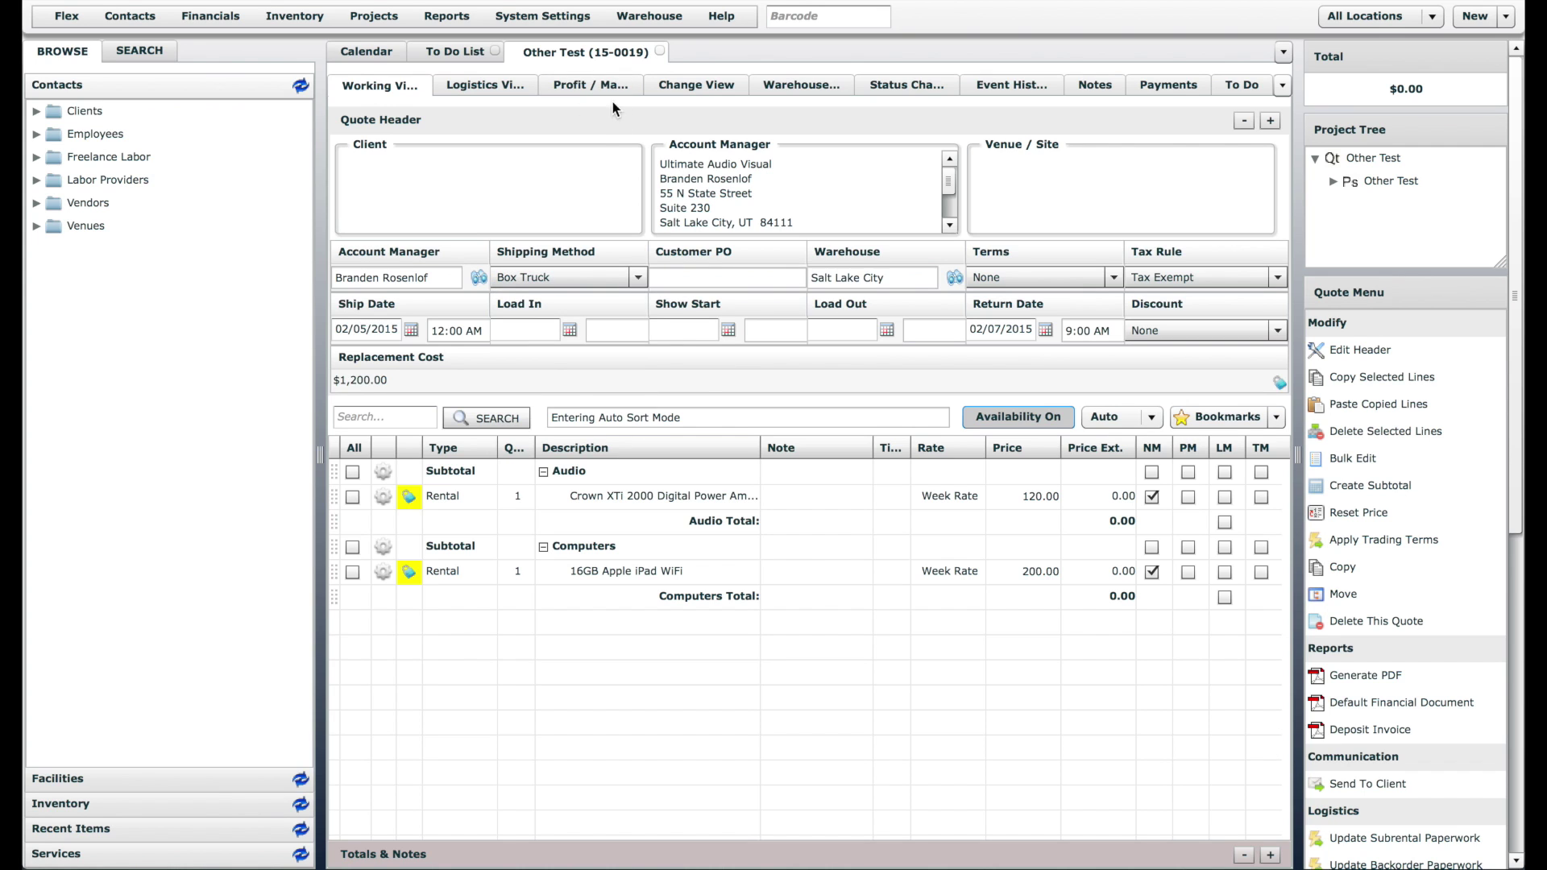
left_click(659, 53)
left_click(361, 50)
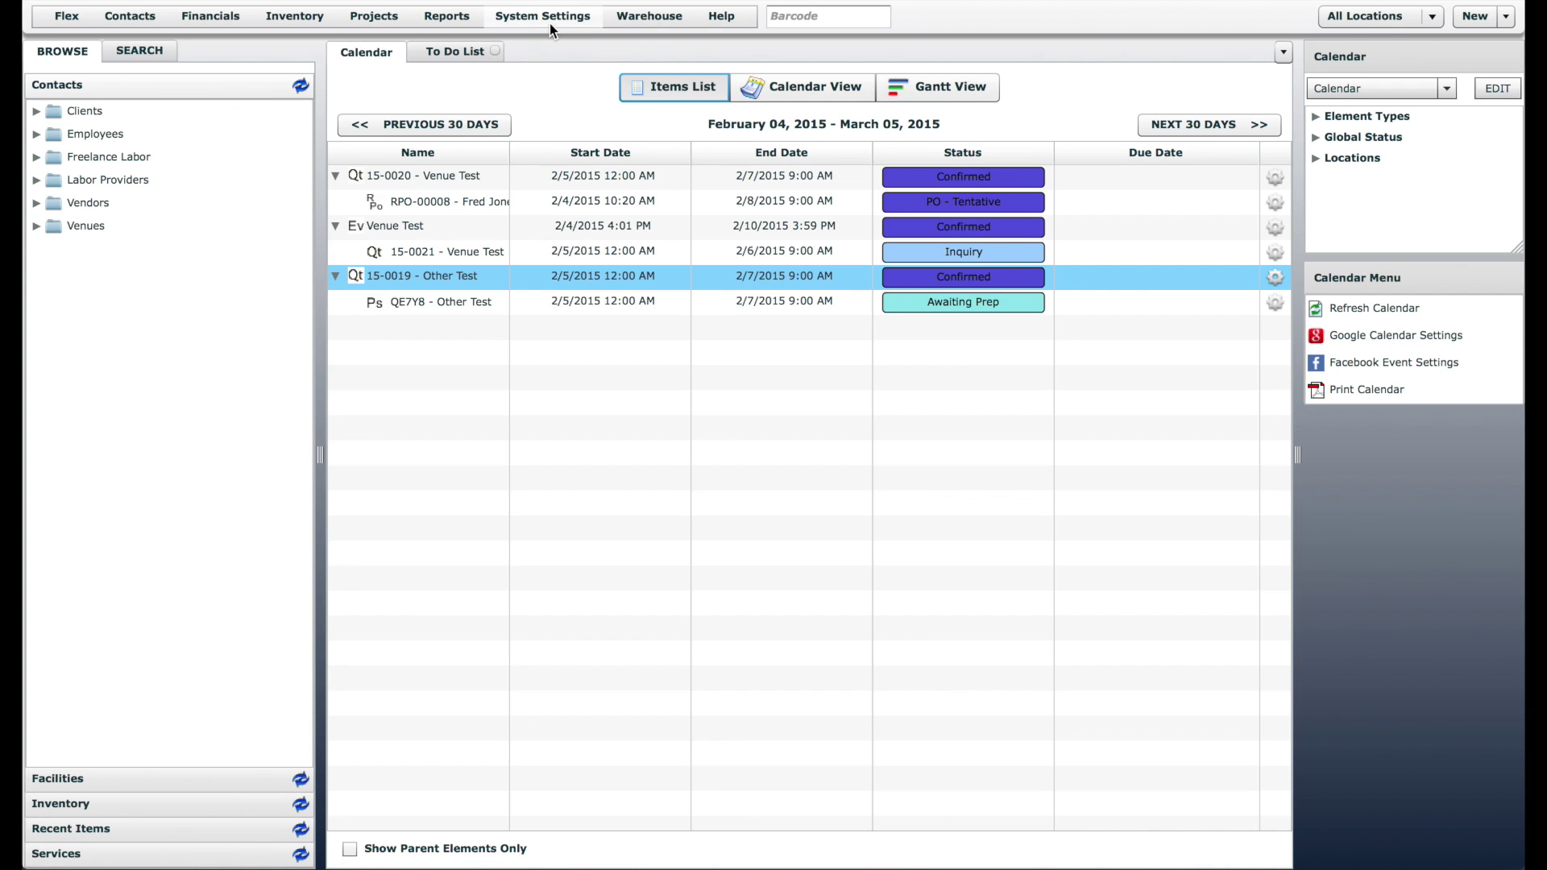
- Open the system settings list of shipping methods
left_click(552, 19)
scroll(554, 208, "down", 5)
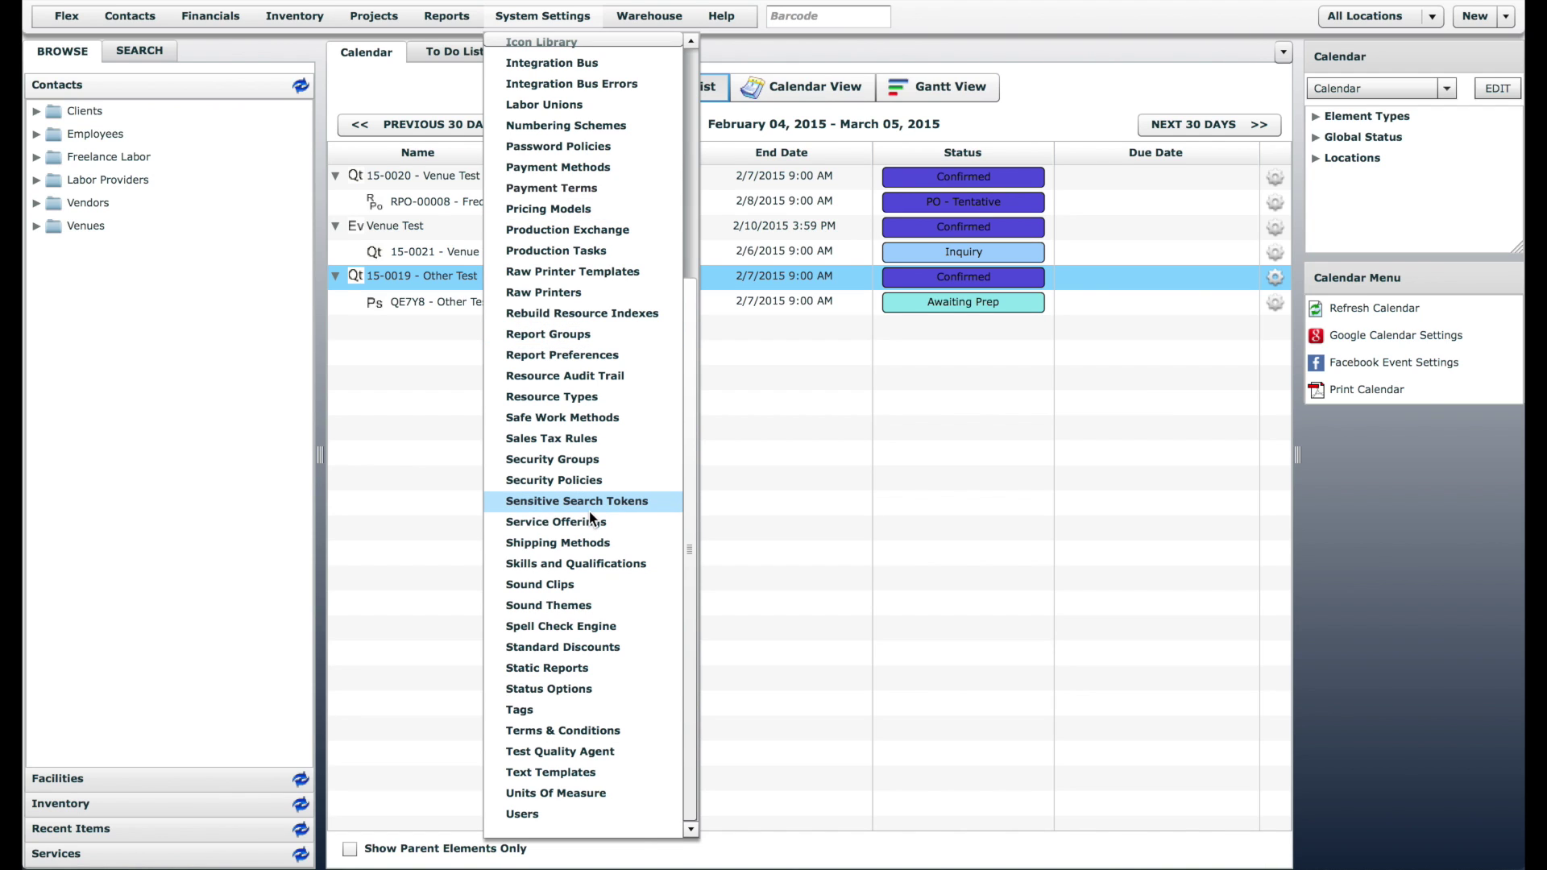
left_click(583, 543)
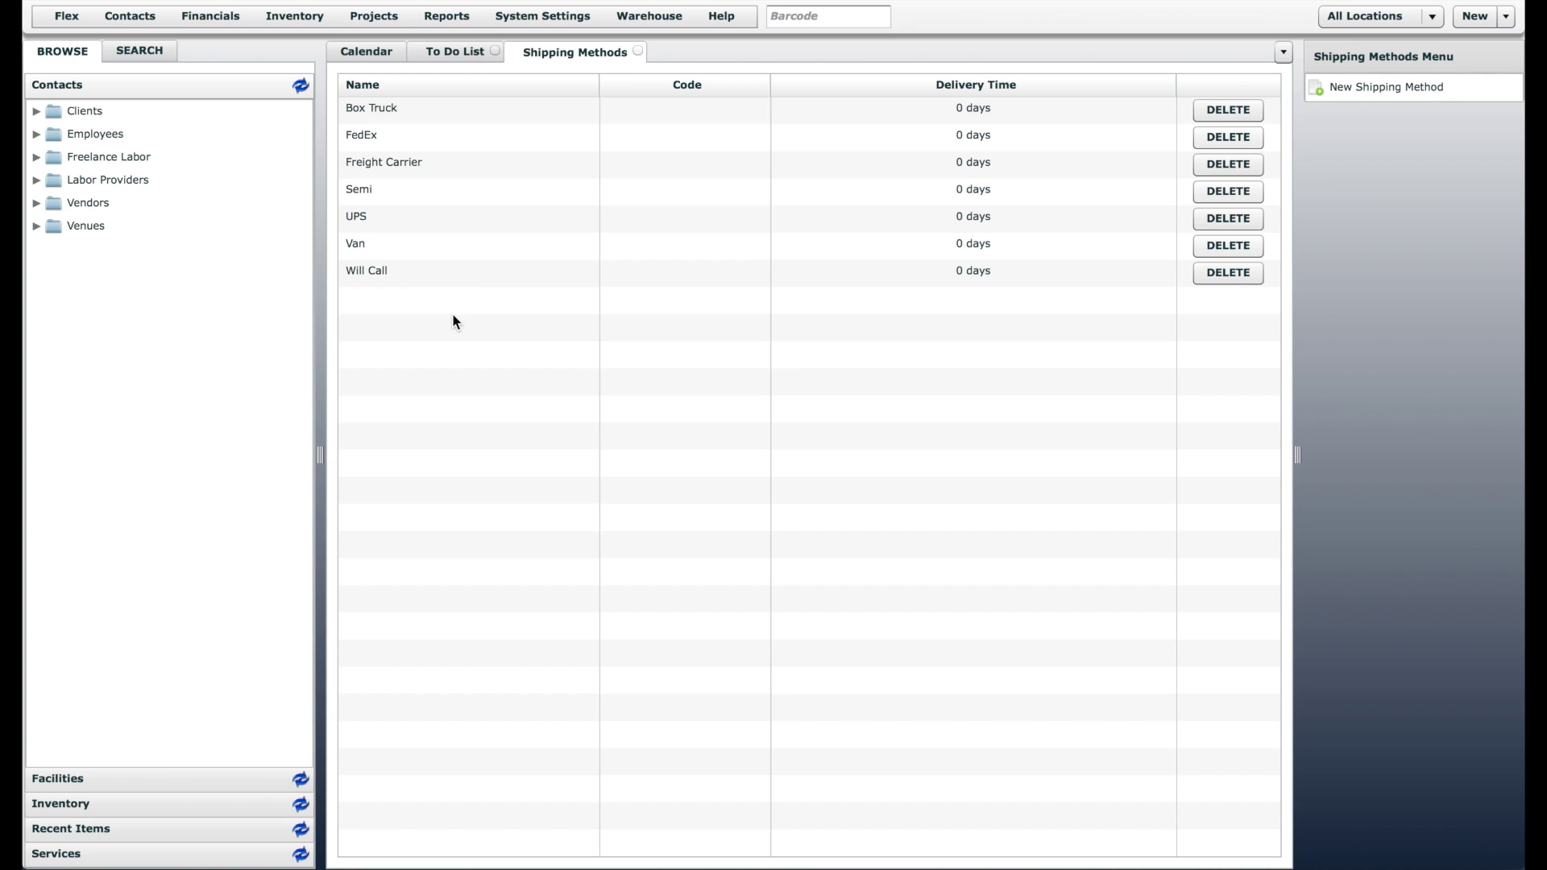
- Examine the fields of the existing Box Truck shipping method and close its form
double_click(371, 105)
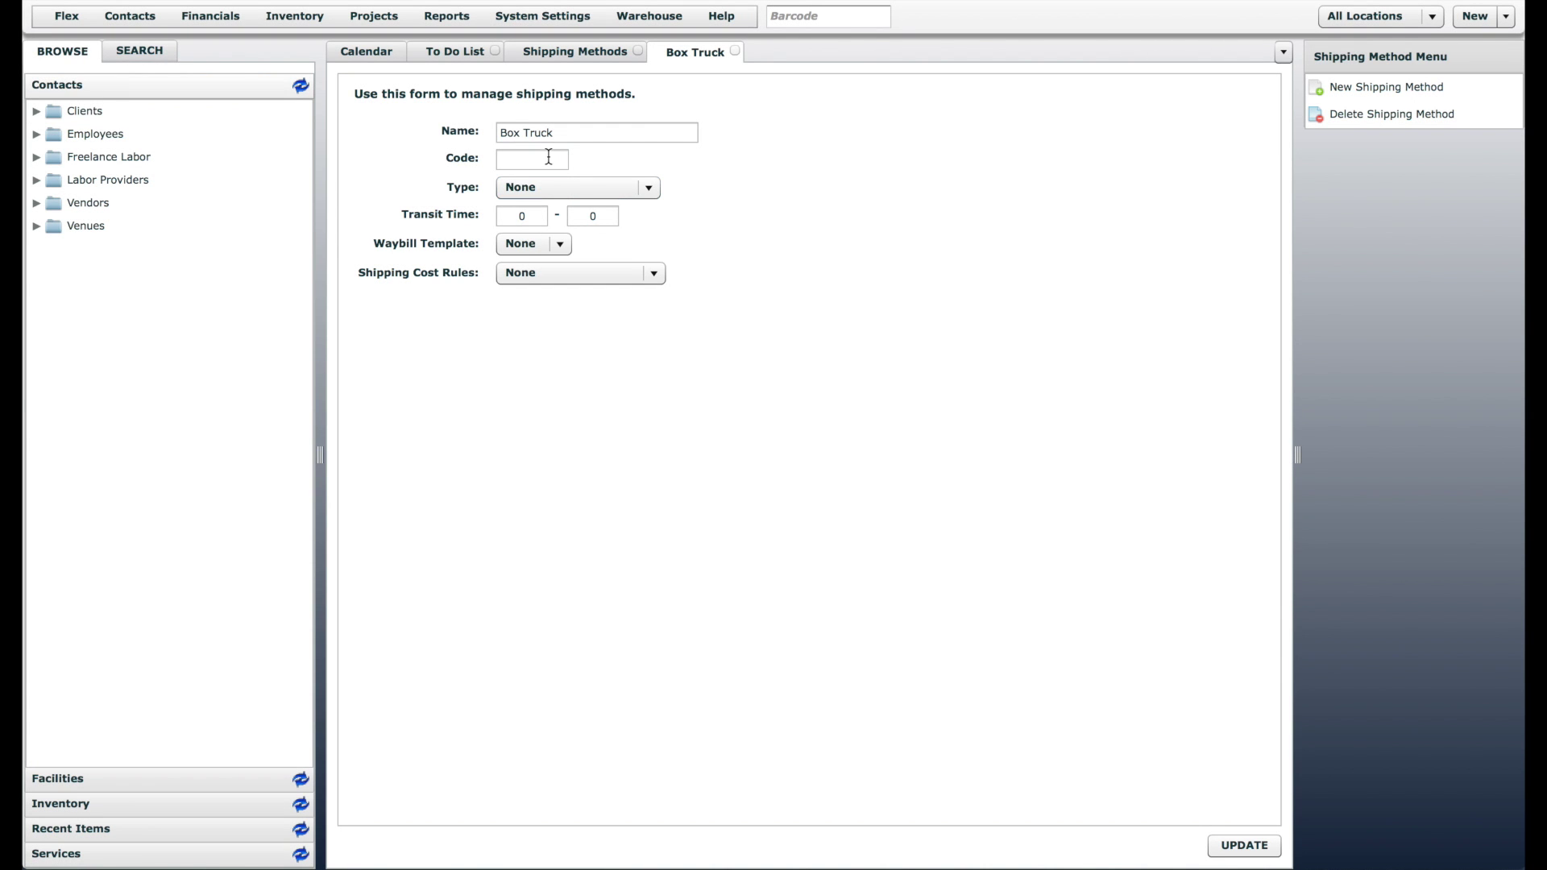
left_click(549, 158)
left_click(735, 52)
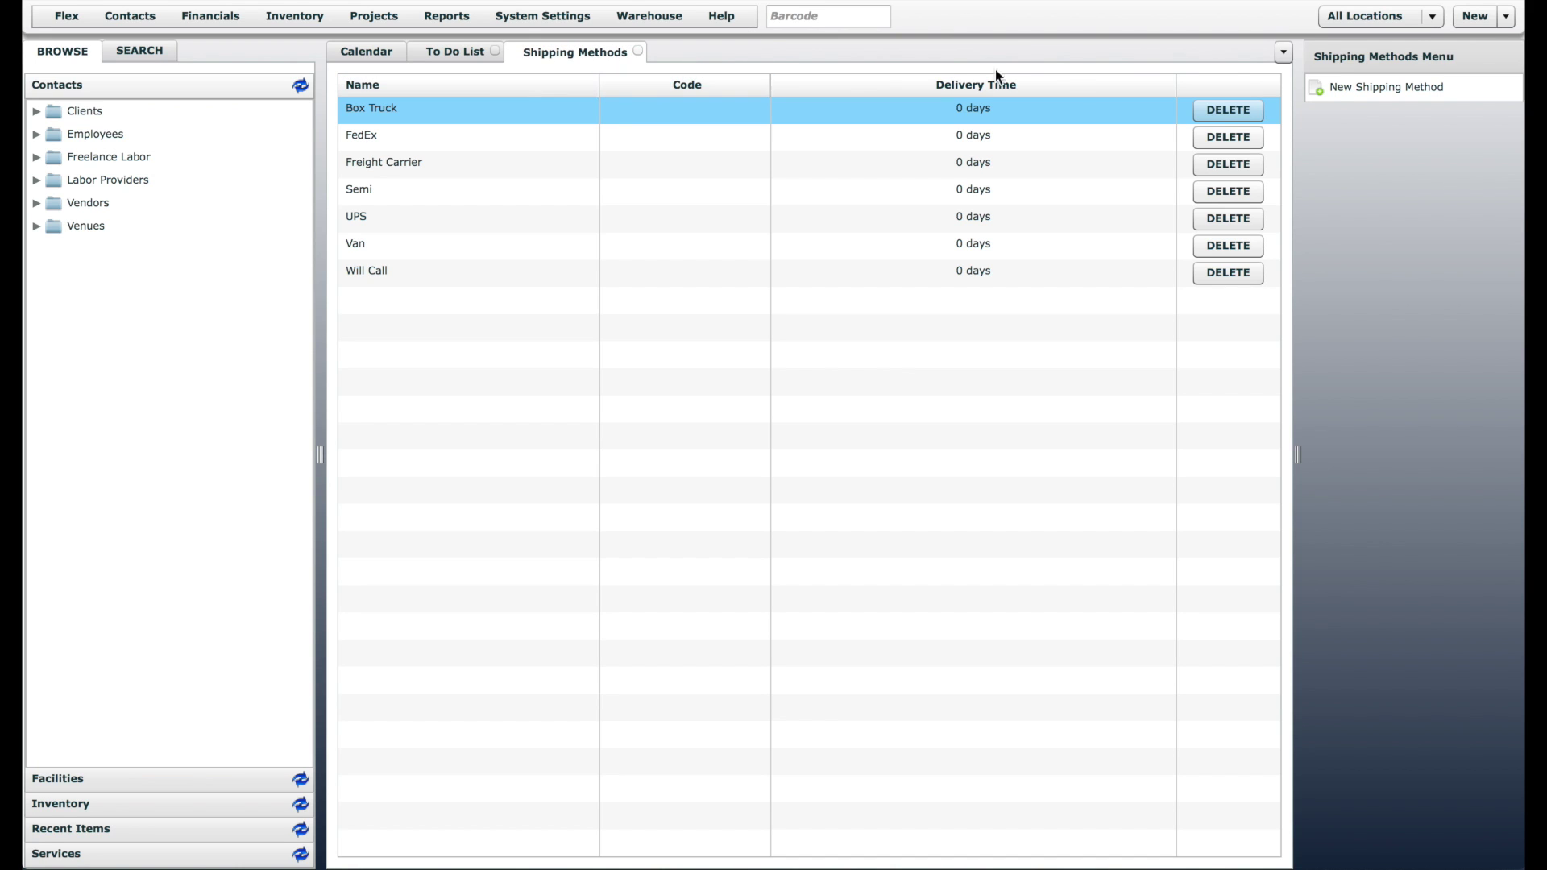
- Start a new shipping method named Semi 2 with code S2 and type Ground Freight
left_click(1453, 87)
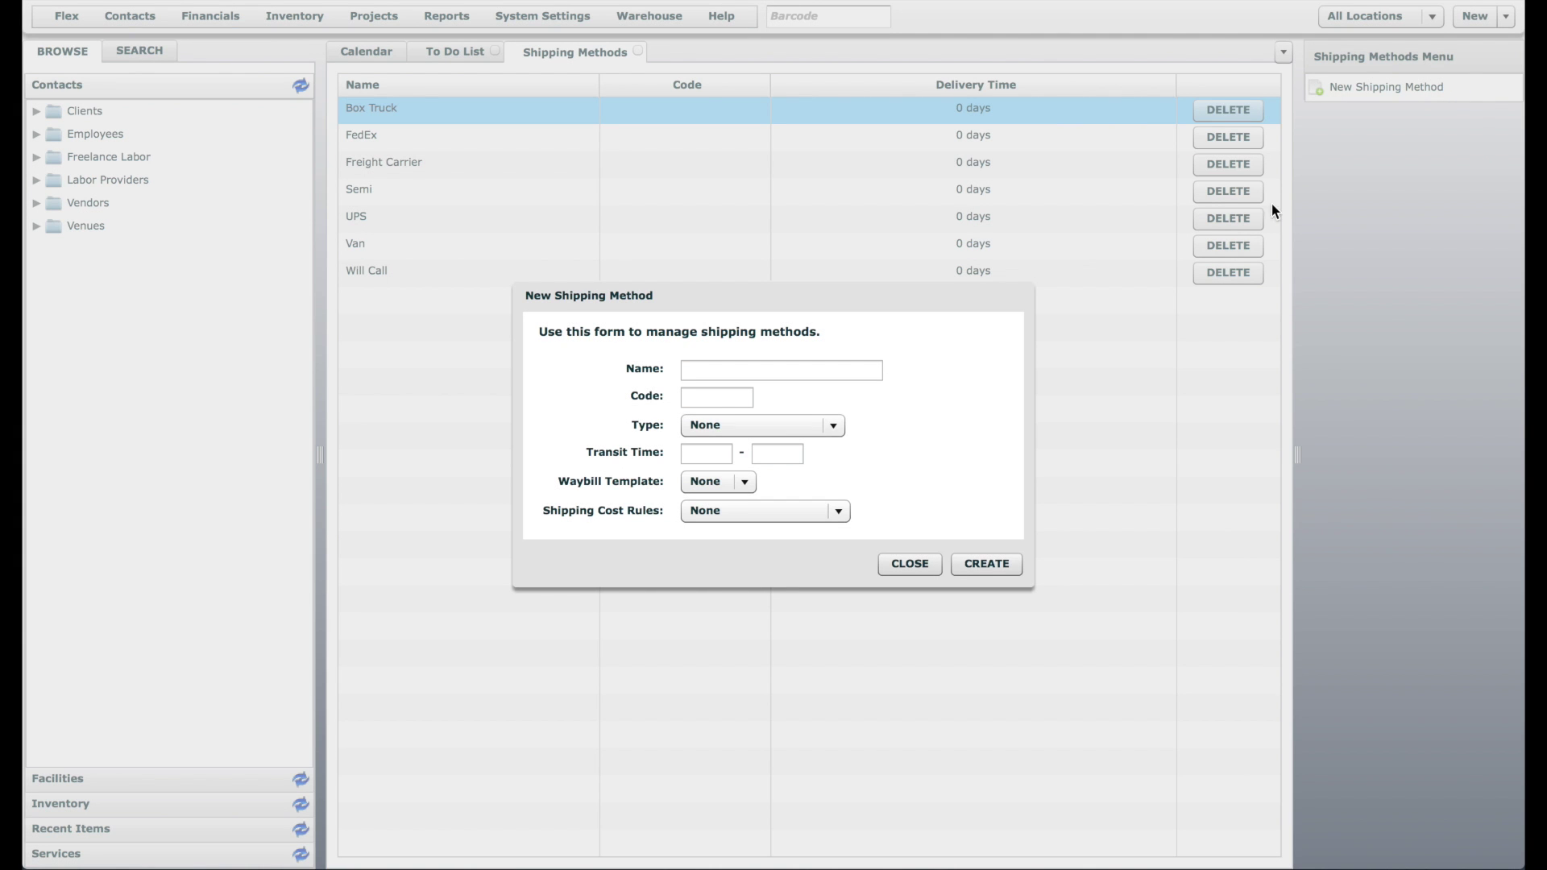
left_click(795, 369)
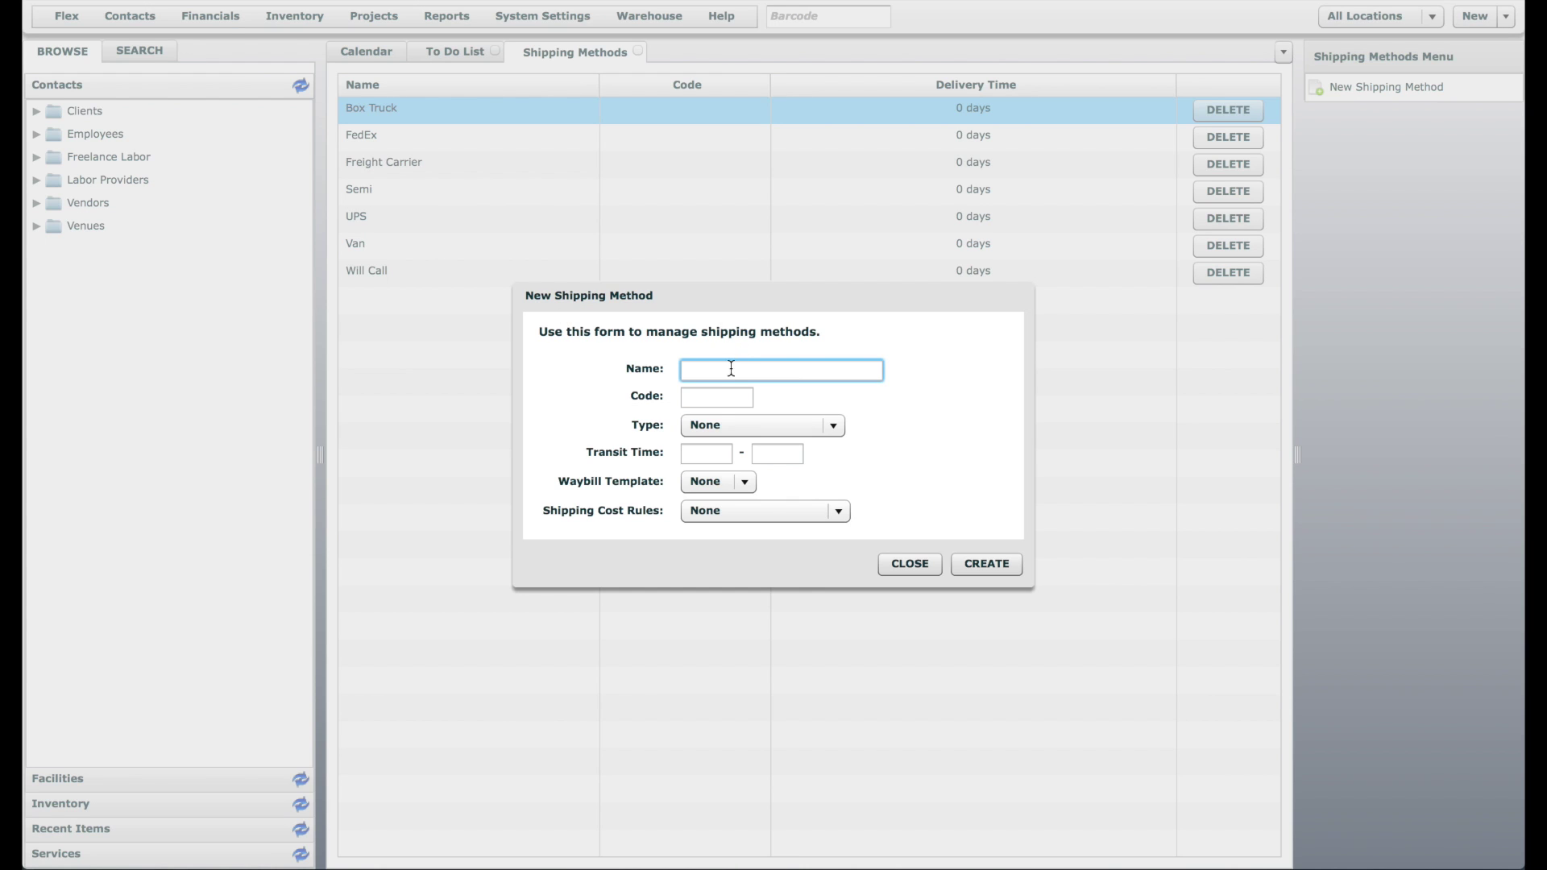
mouse_move(730, 371)
type("Semi 2")
left_click(720, 399)
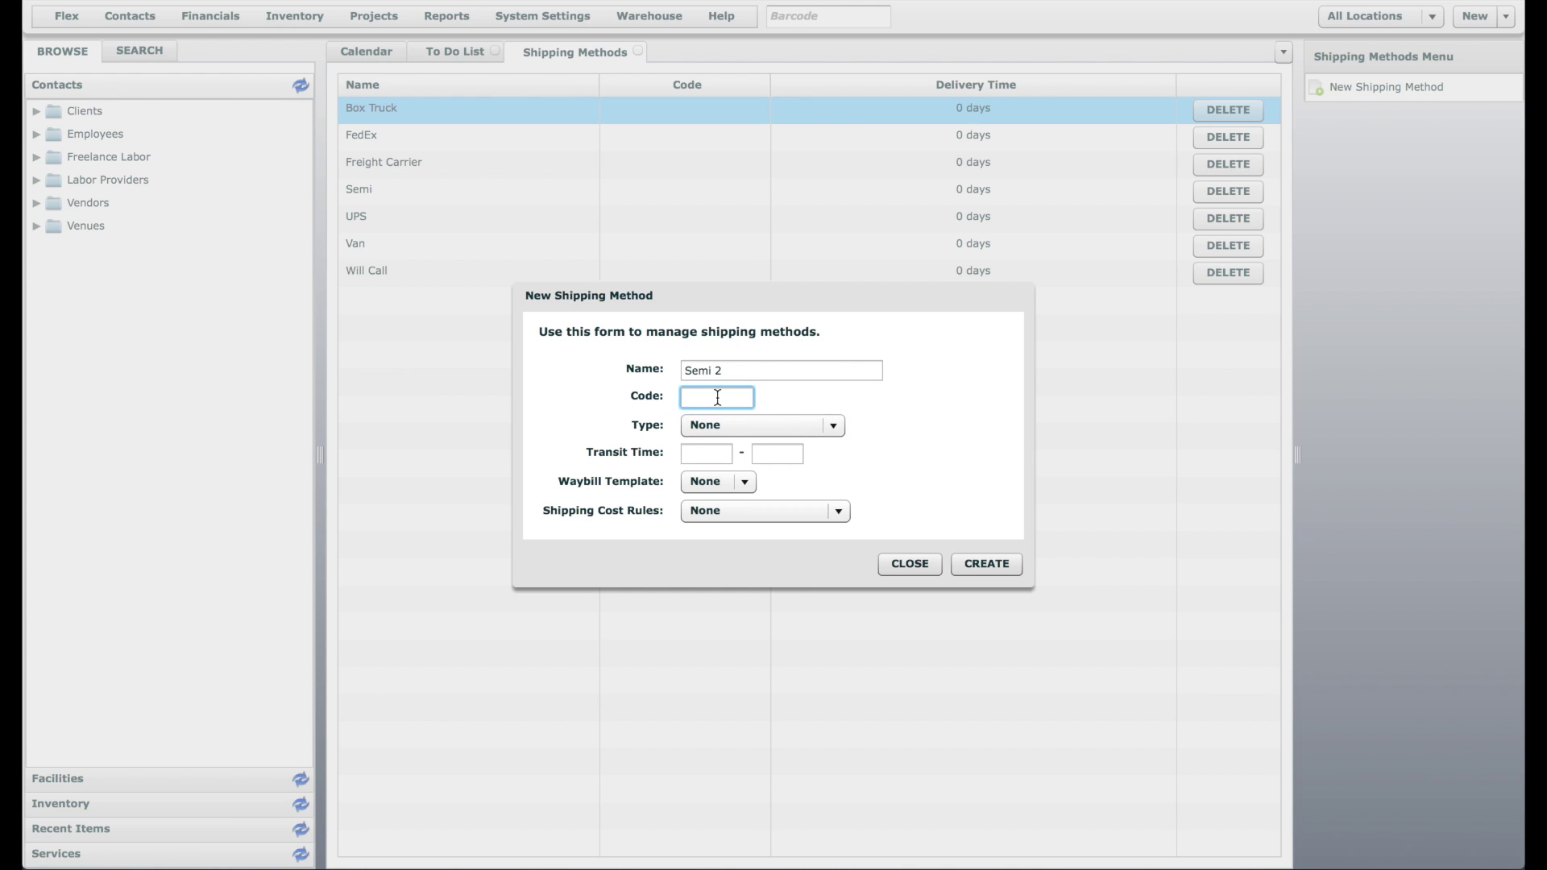
type("S2")
left_click(780, 427)
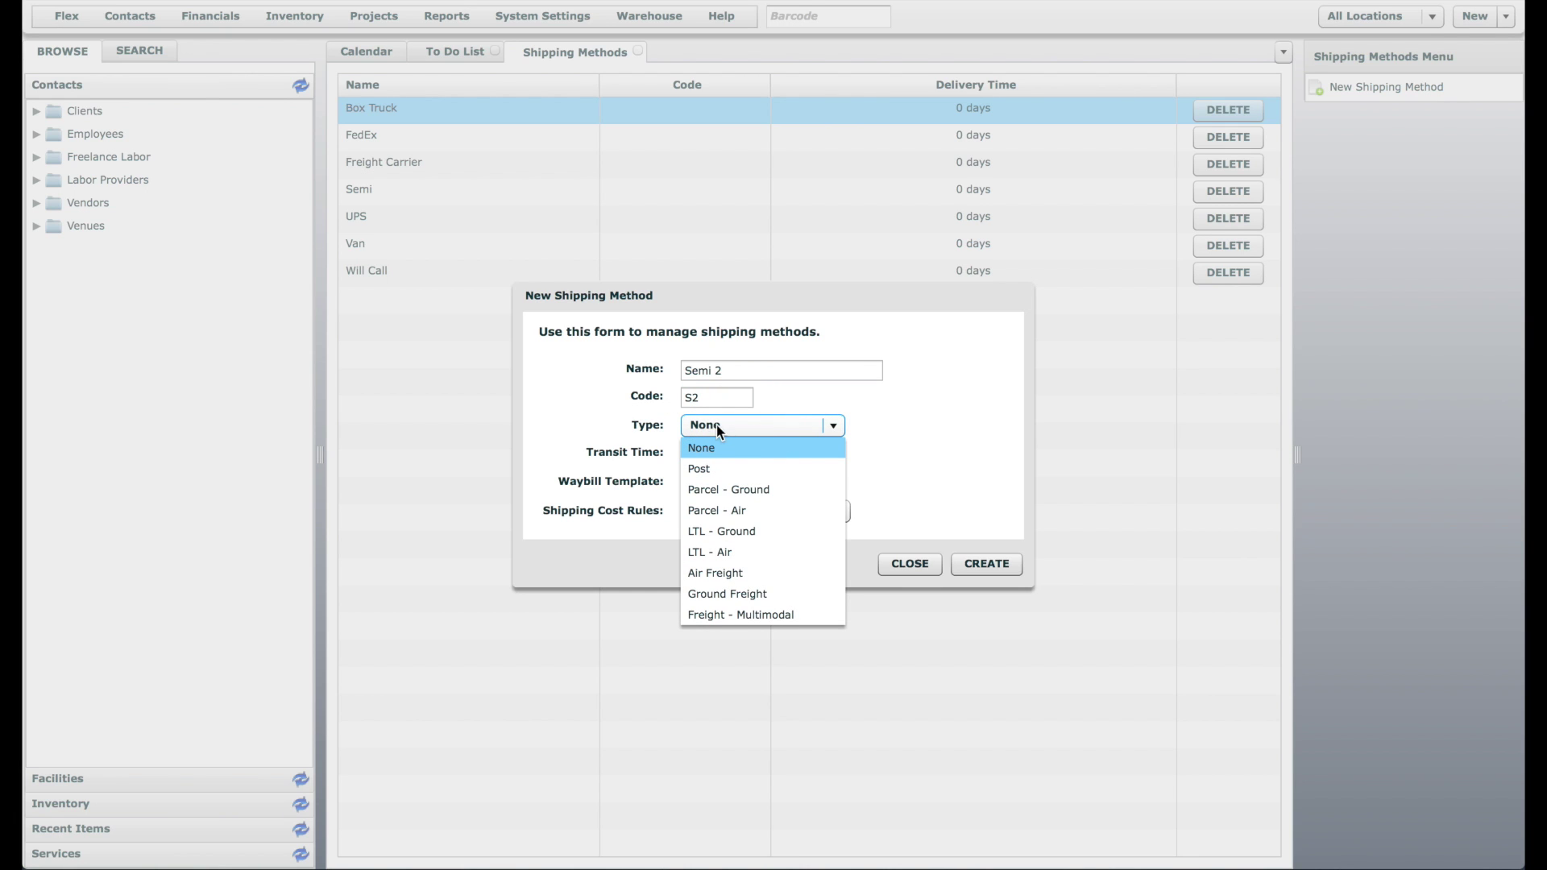
left_click(777, 427)
left_click(762, 423)
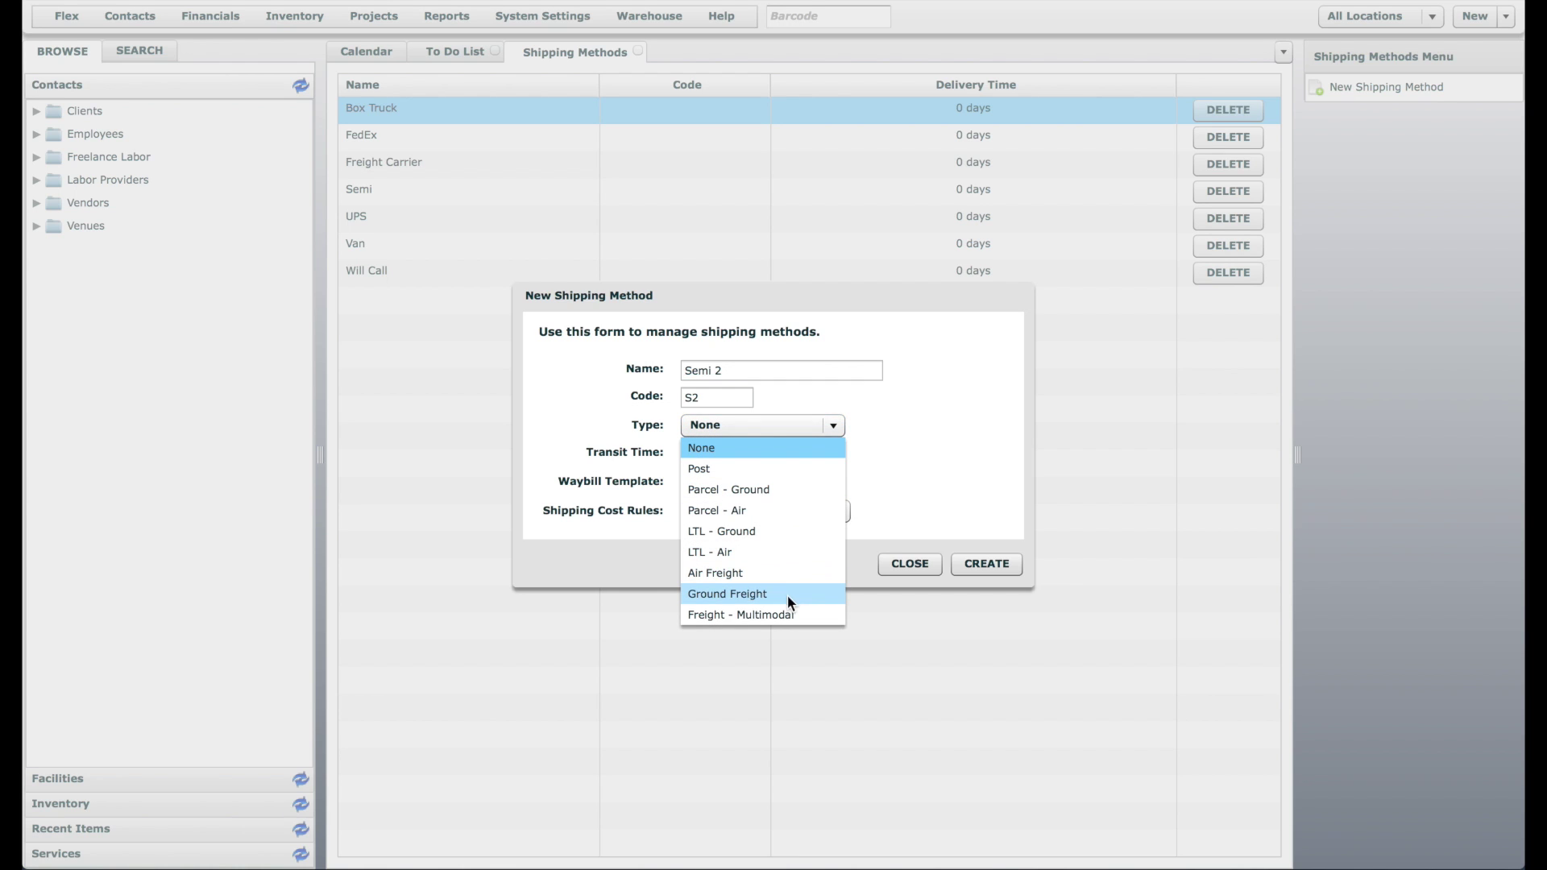
left_click(727, 593)
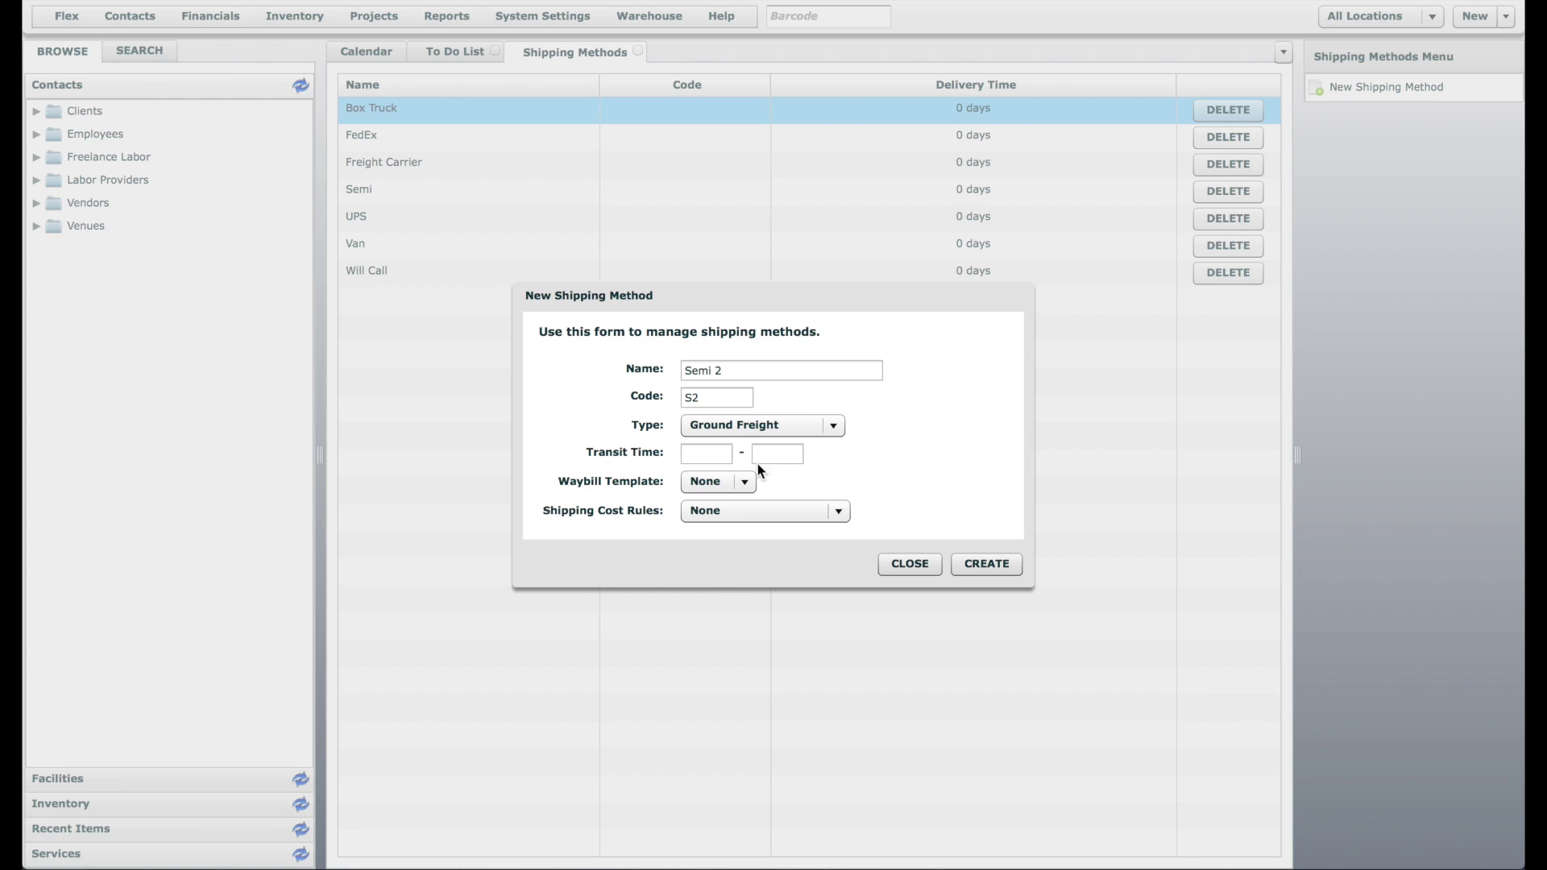
- Examine the new method's transit time fields and the available waybill templates and shipping cost rules
left_click(713, 456)
left_click(782, 454)
left_click(768, 371)
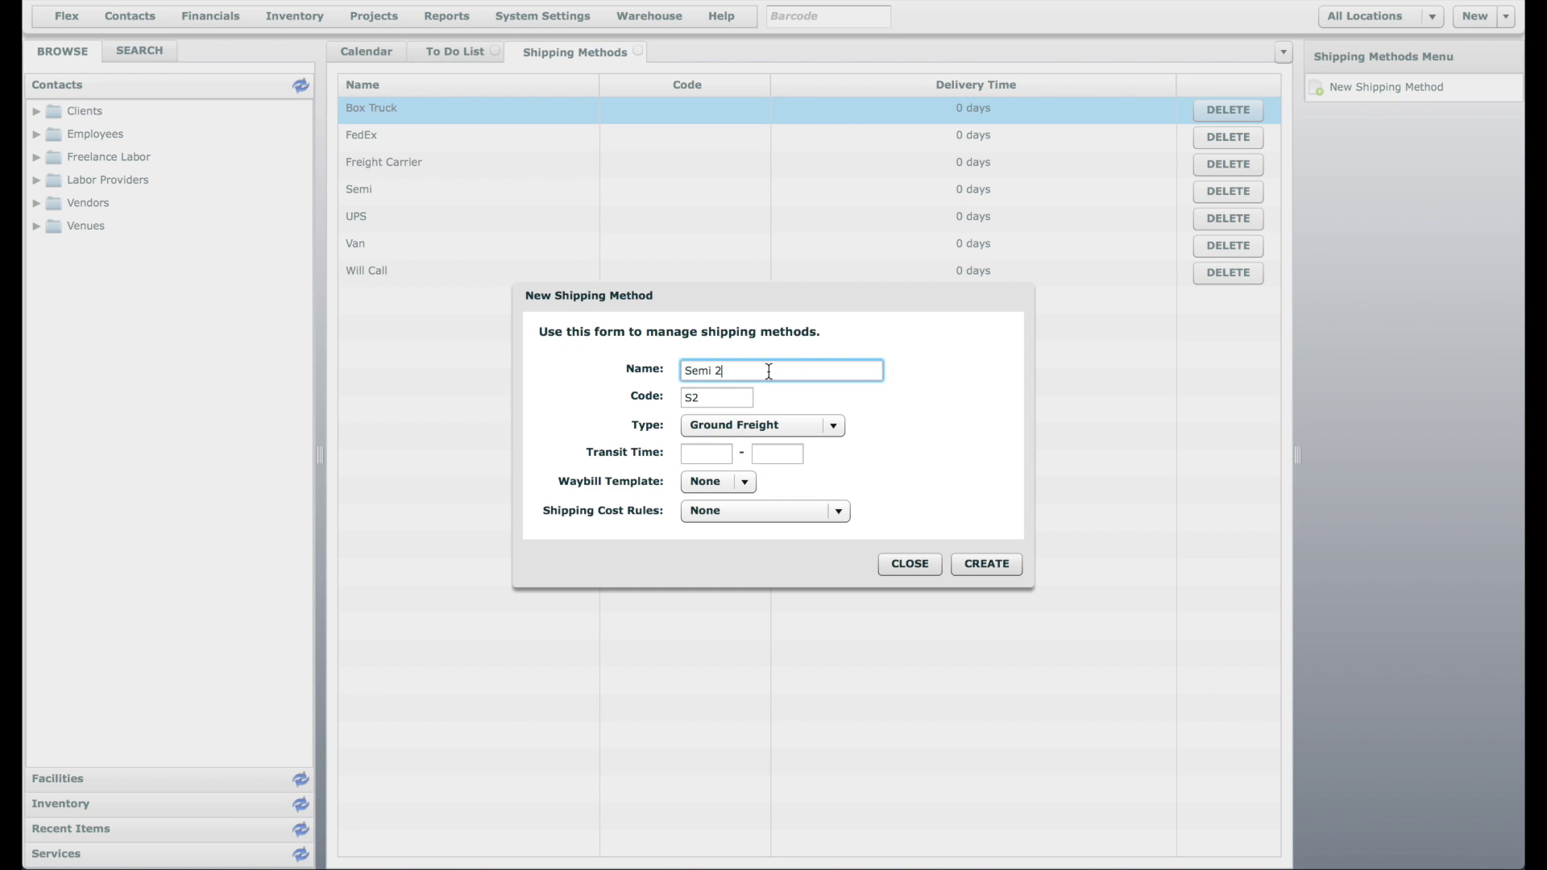
left_click(709, 453)
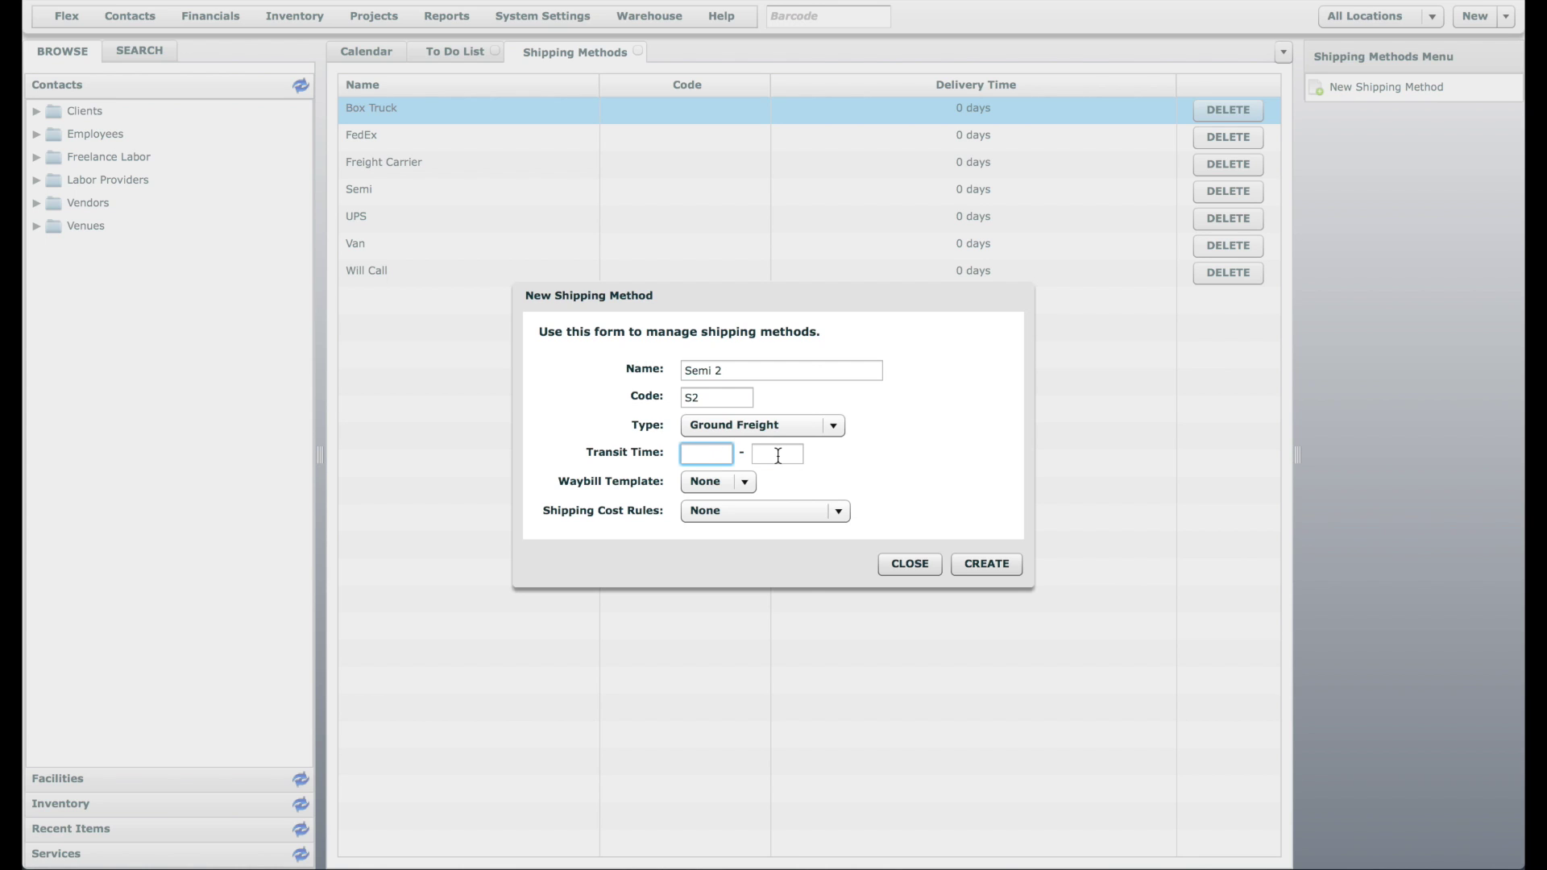
left_click(725, 481)
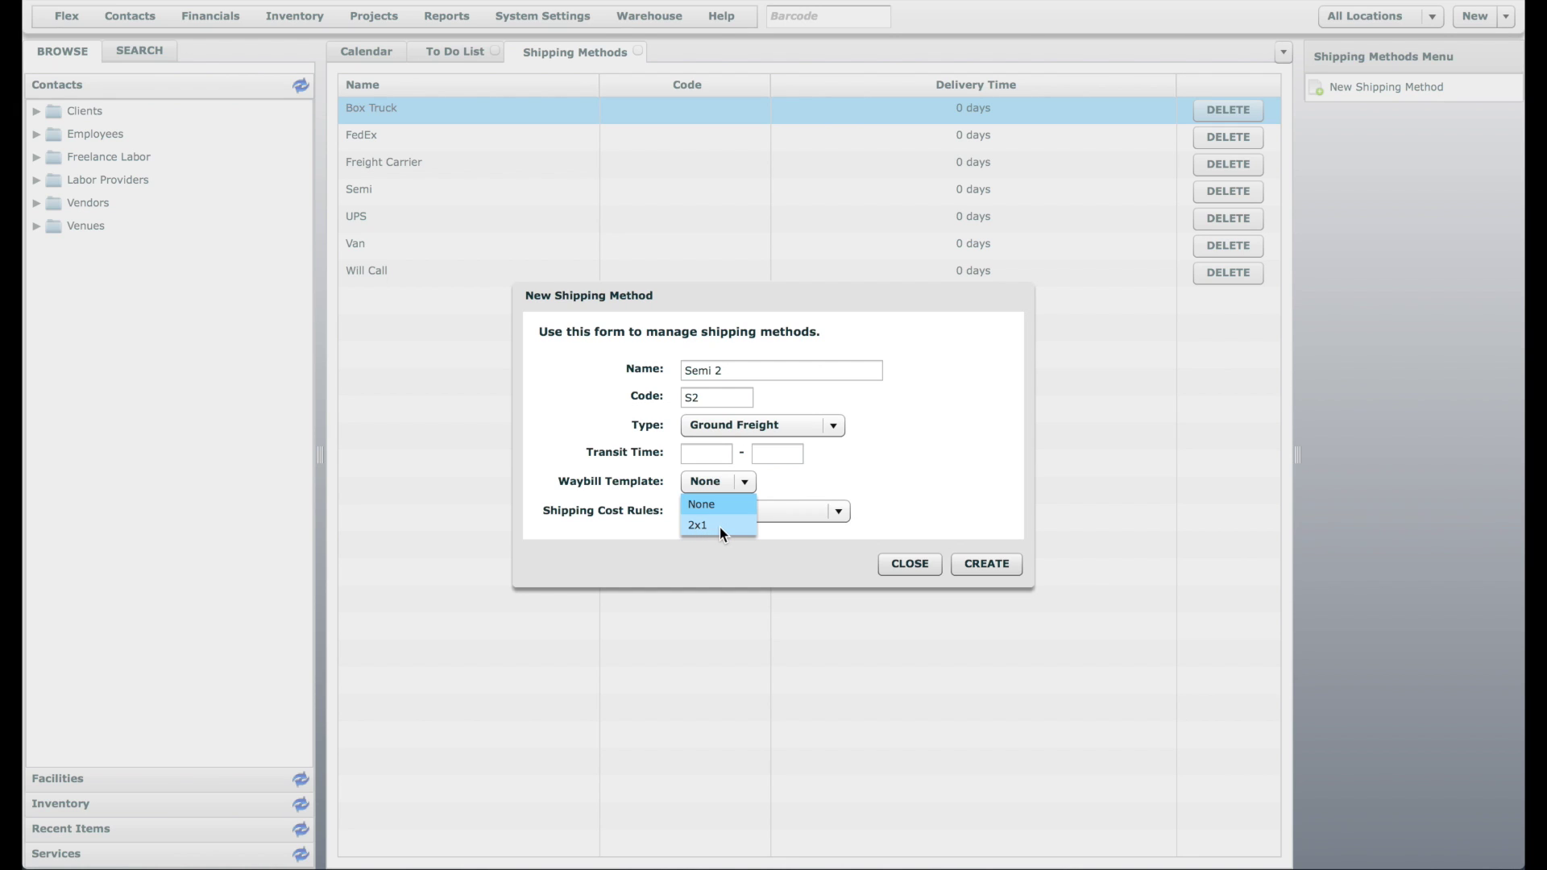
left_click(786, 480)
left_click(754, 509)
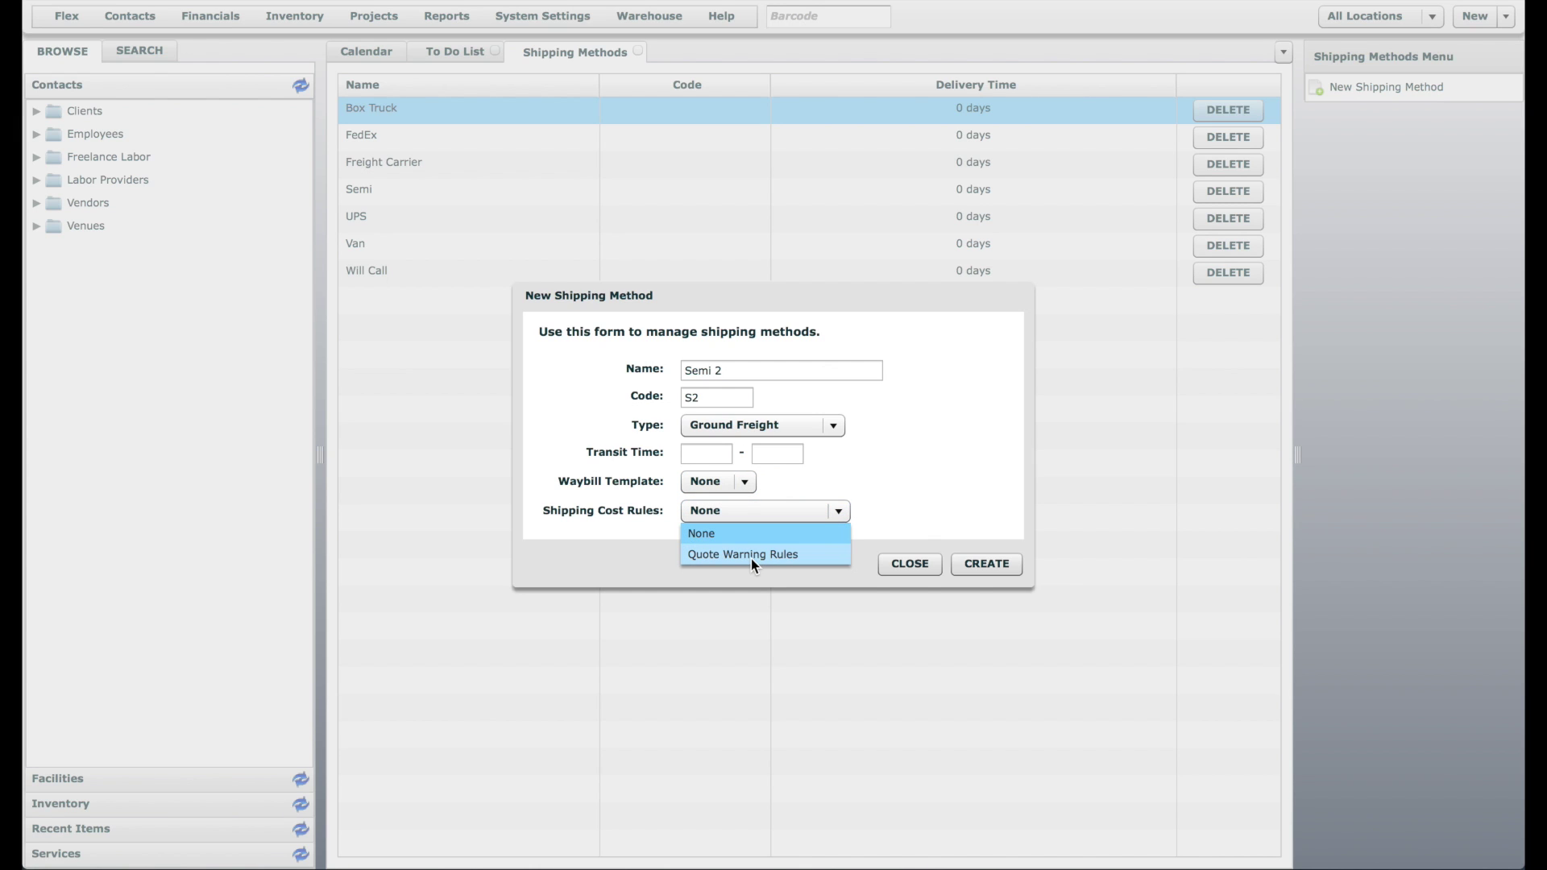
left_click(646, 533)
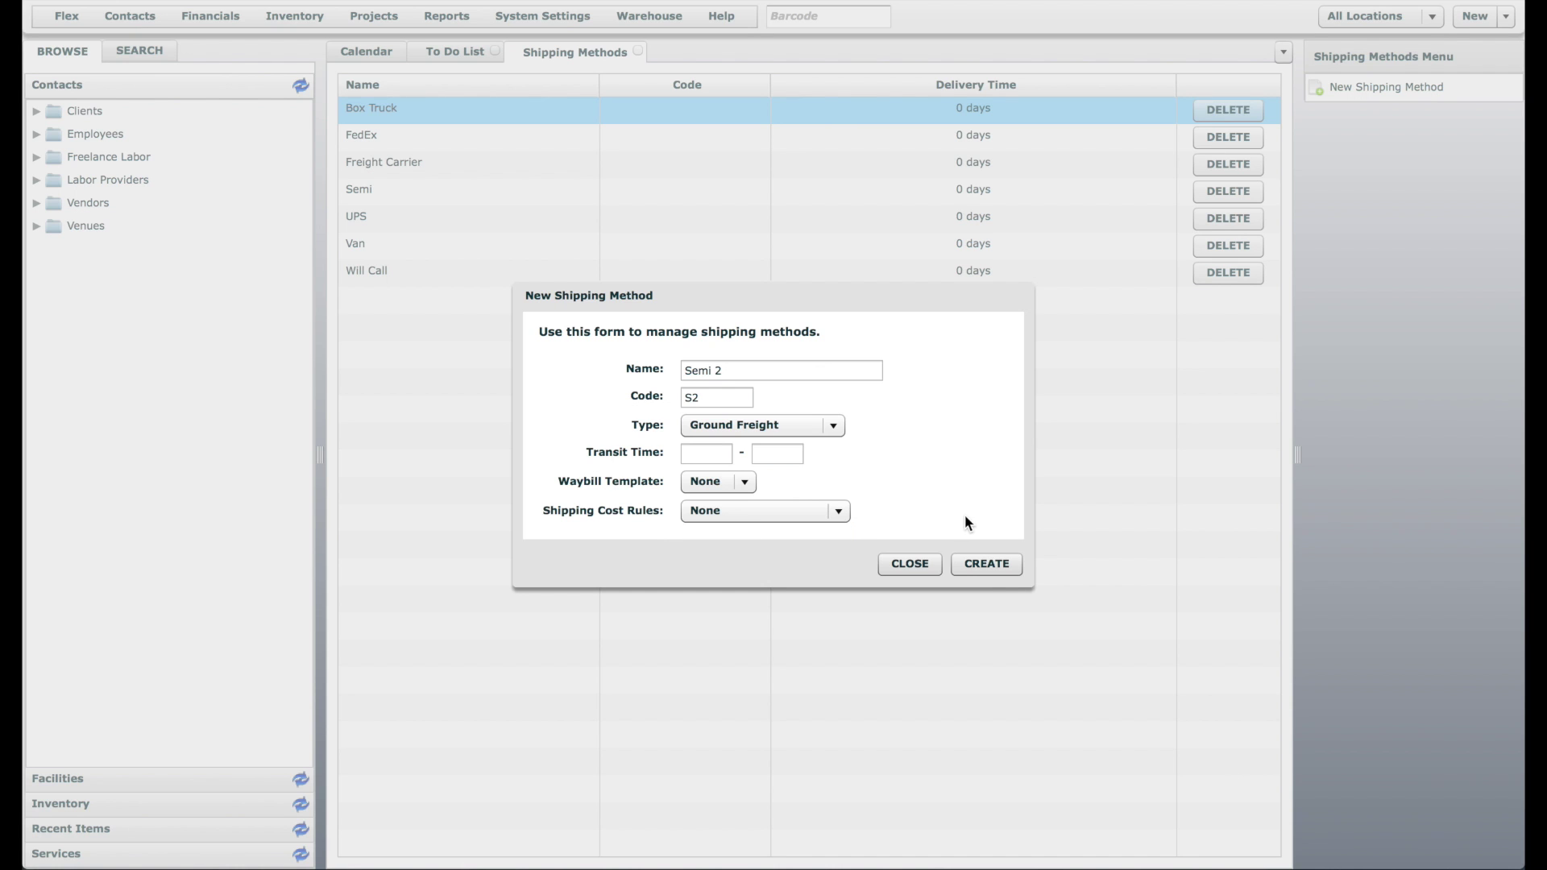
- Create the Semi 2 shipping method and refresh the shipping methods list
left_click(1003, 562)
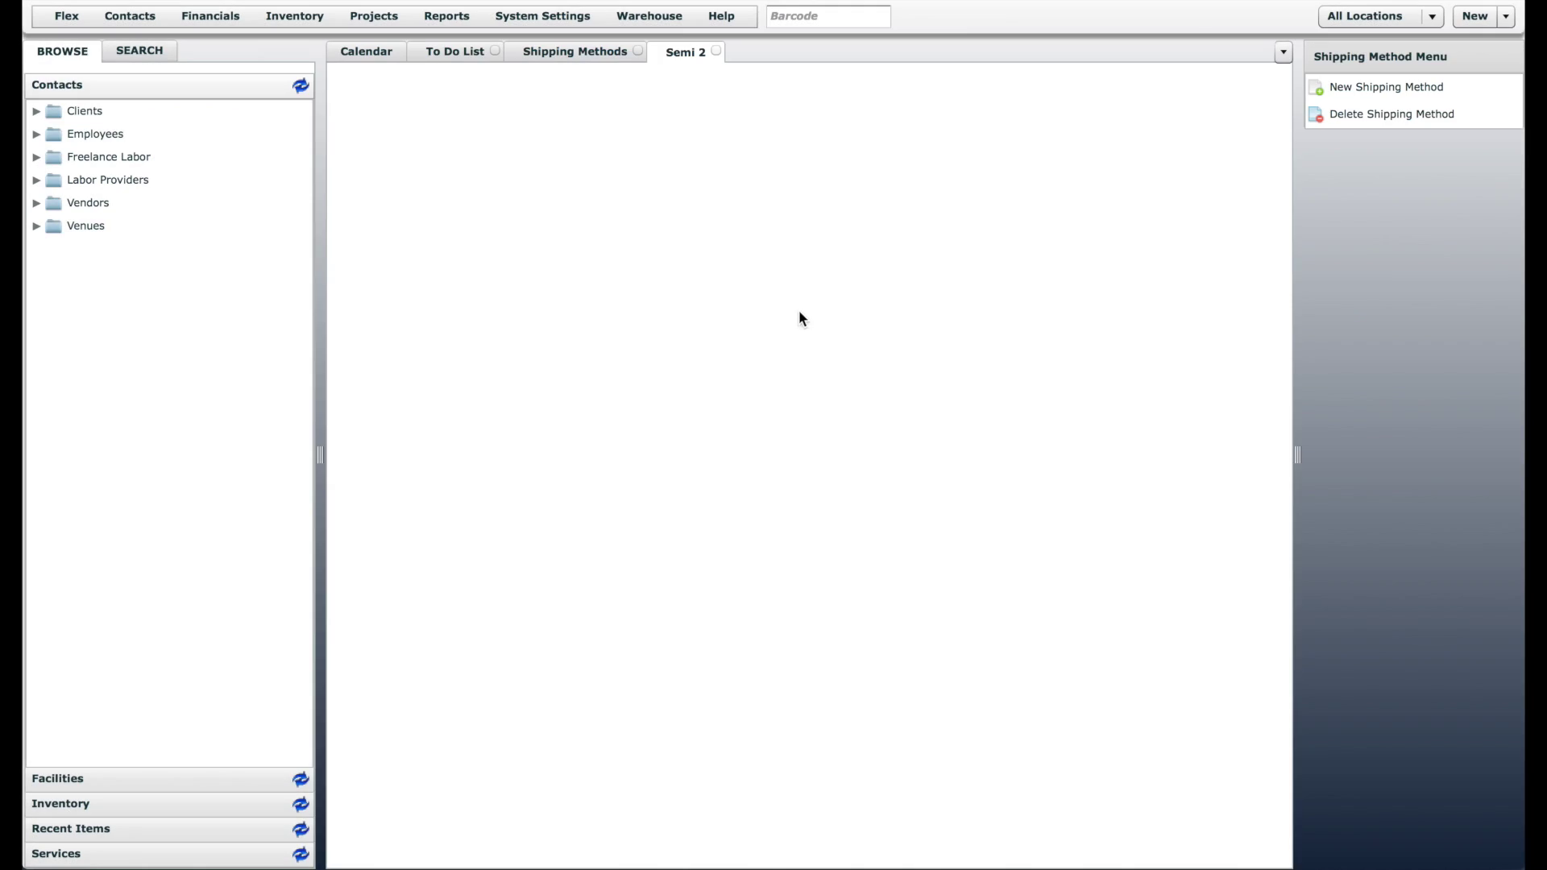
left_click(581, 52)
right_click(581, 52)
left_click(666, 97)
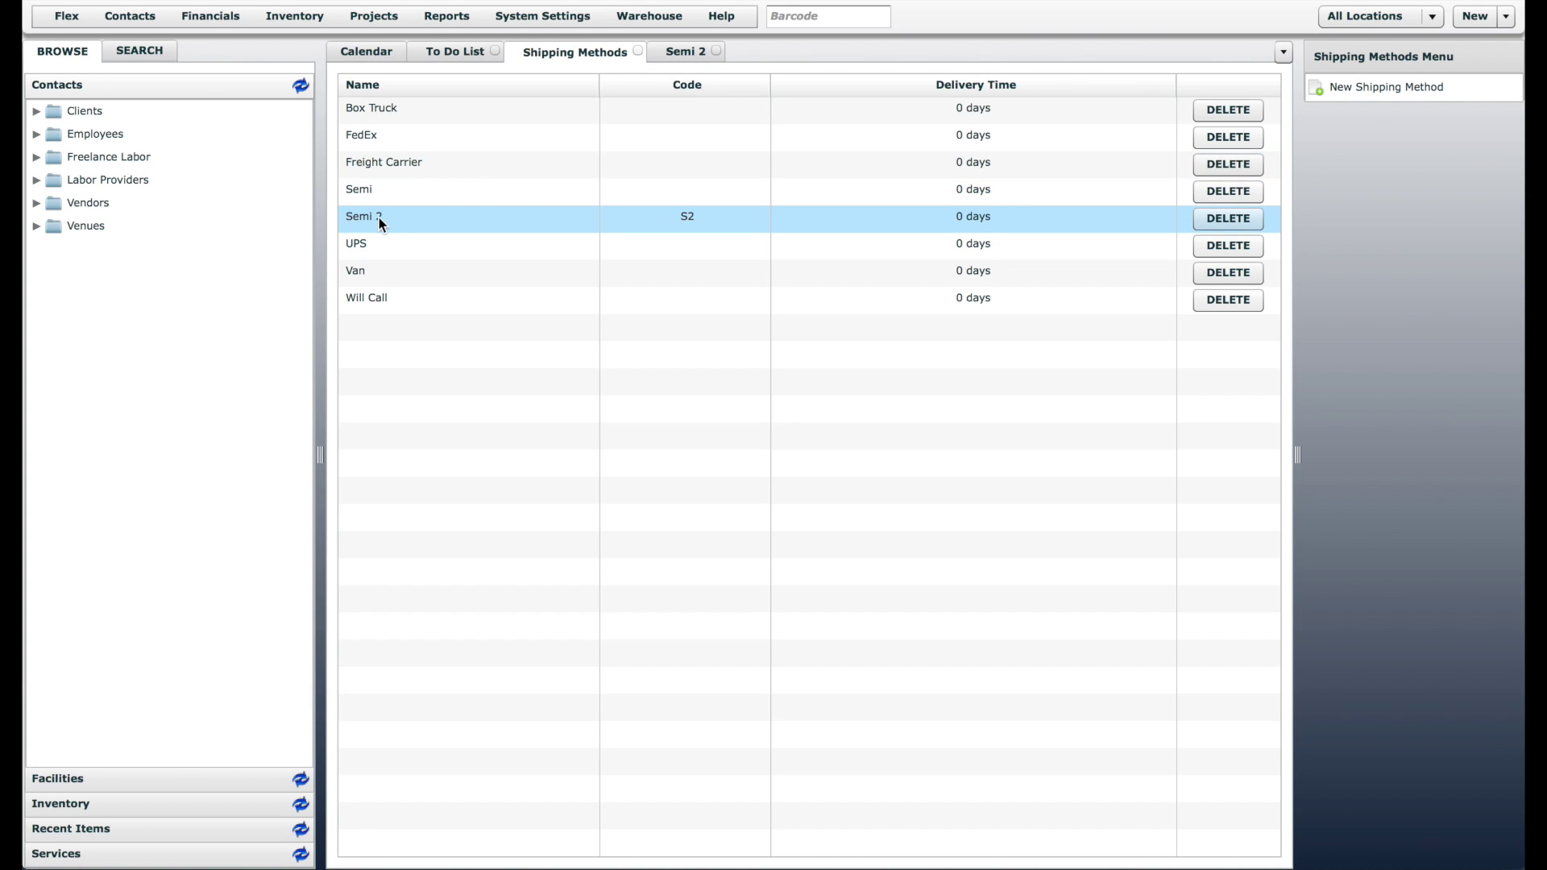
- Rename the Semi shipping method as Semi 1, give it code S1 and type Ground Freight, save it, and close both Semi forms
double_click(398, 188)
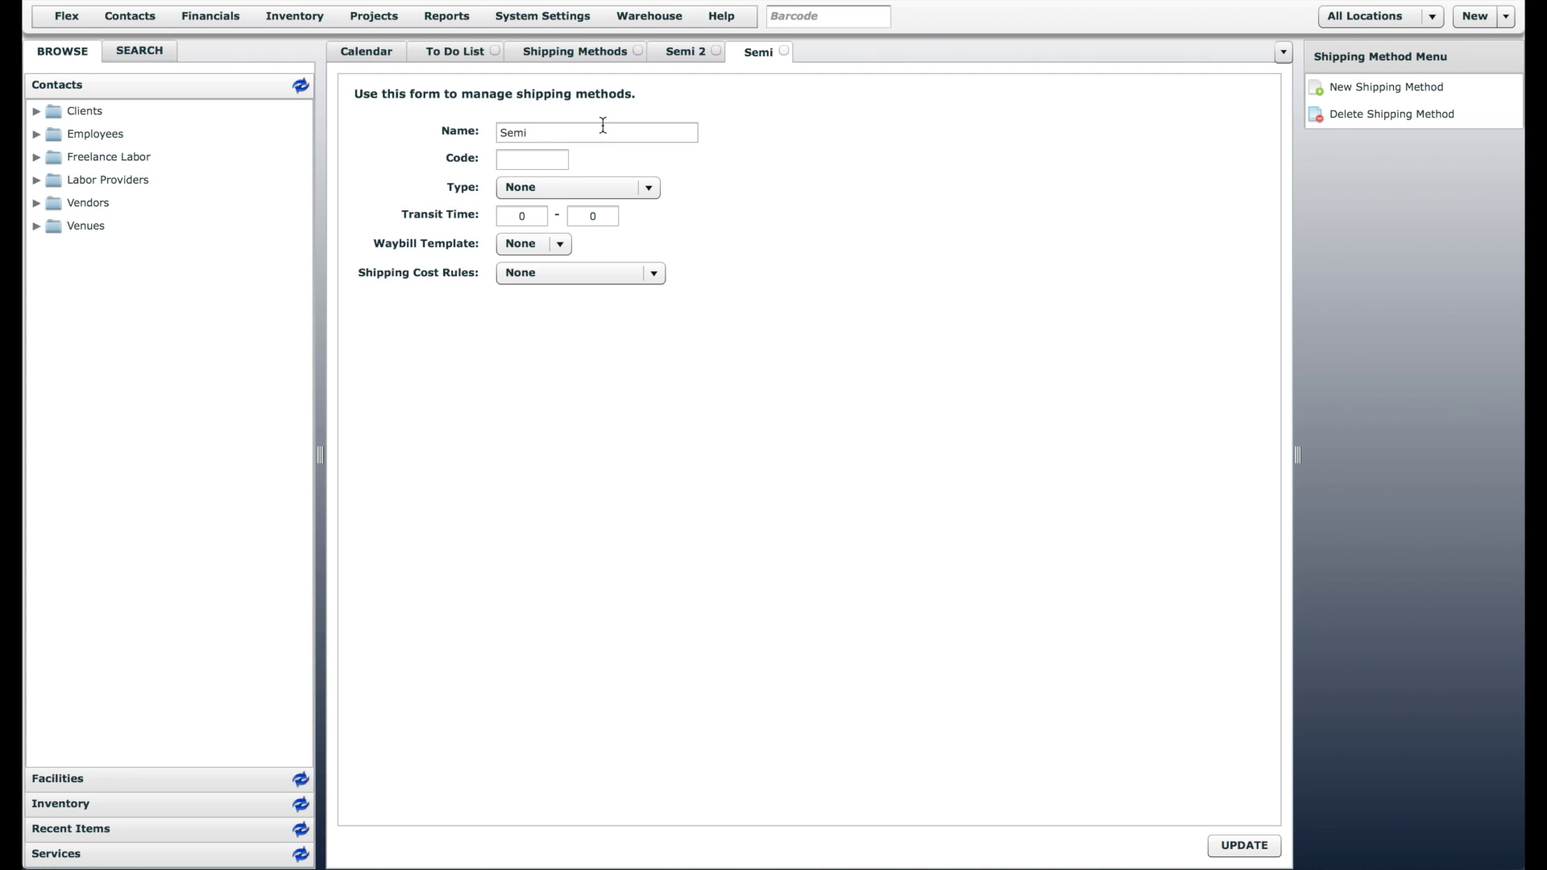
left_click(601, 130)
type("1")
key("Left")
left_click(520, 158)
type("S1")
left_click(576, 190)
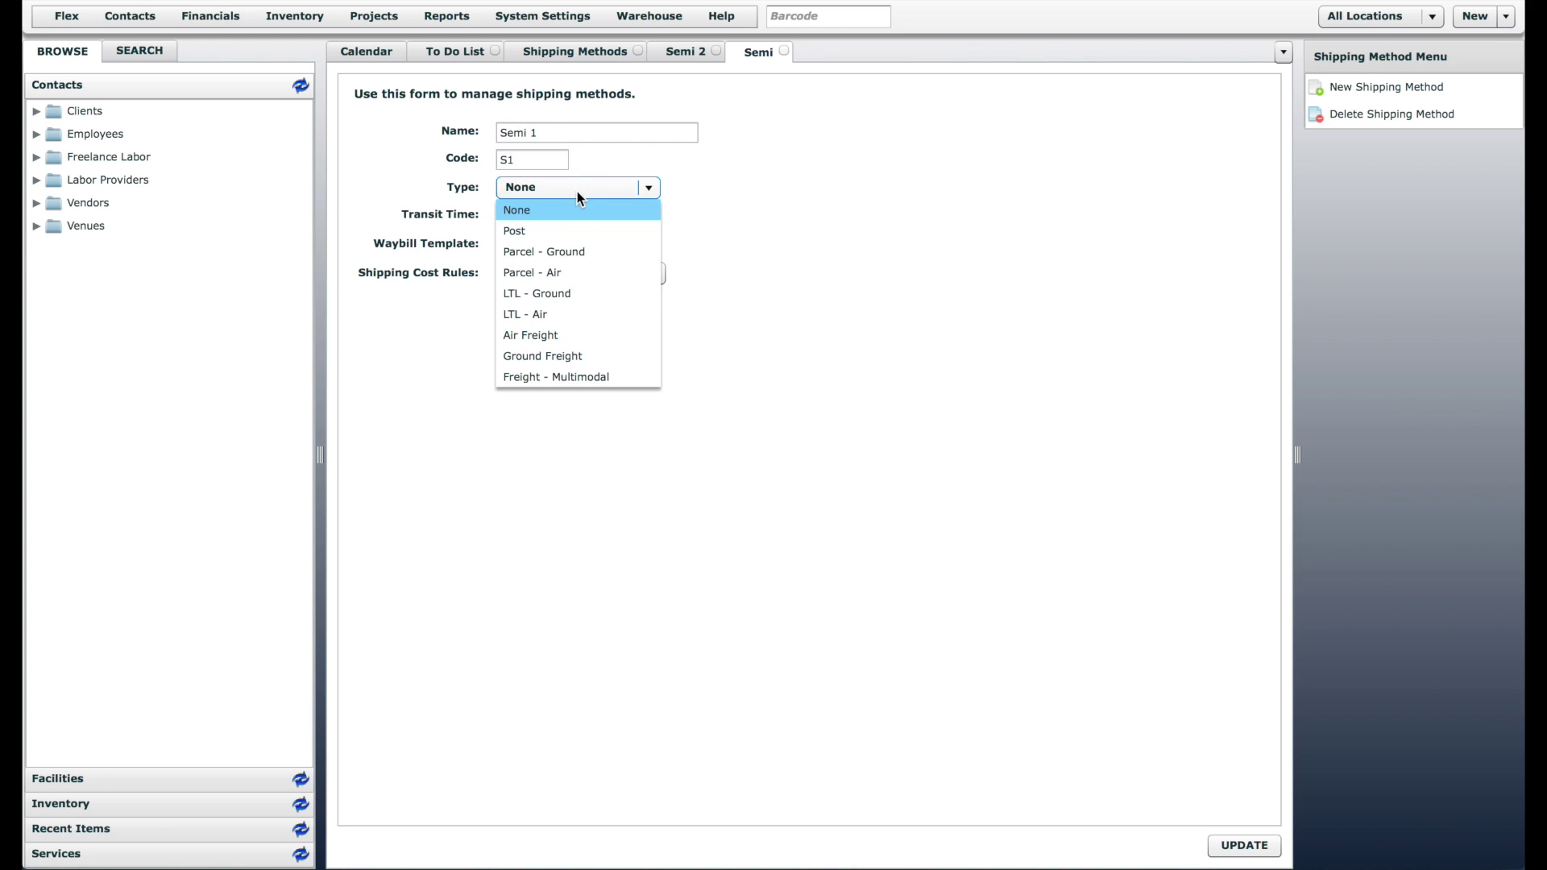
left_click(587, 356)
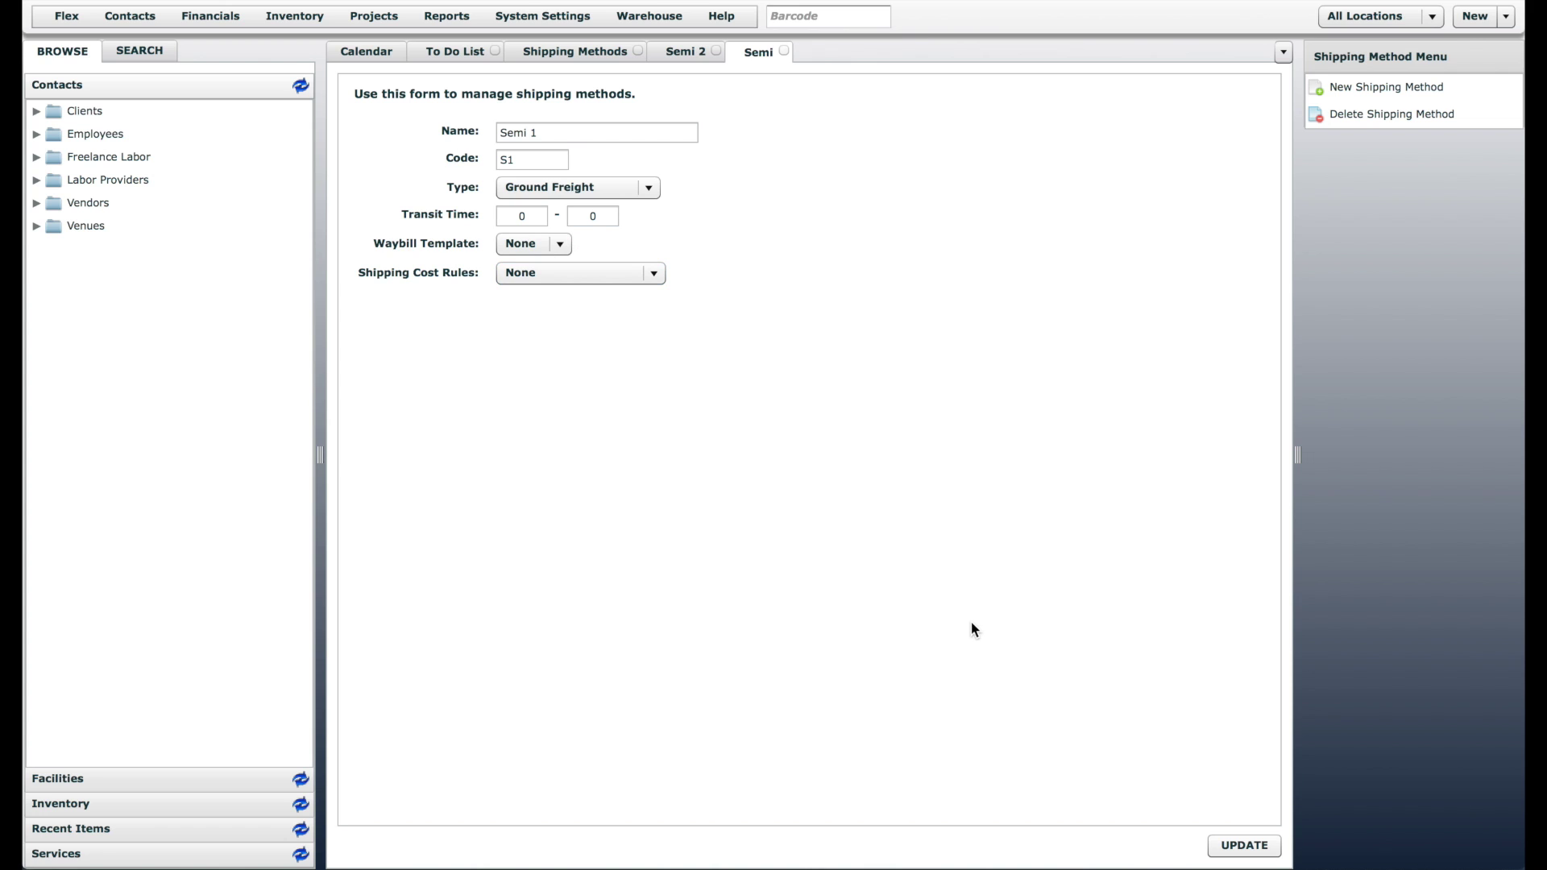
left_click(1246, 846)
left_click(795, 51)
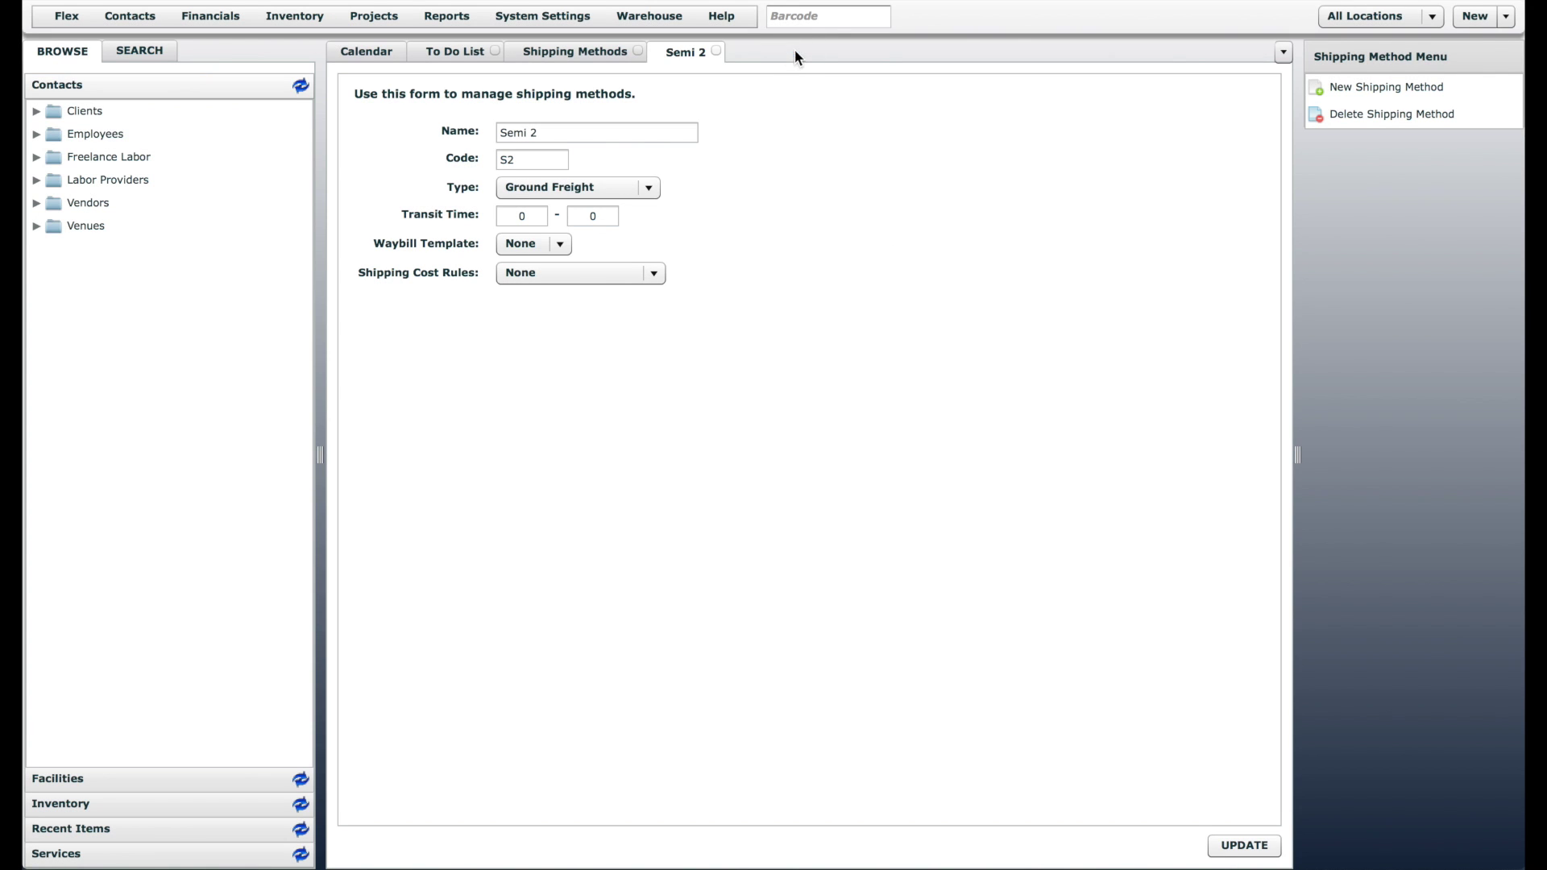
left_click(717, 51)
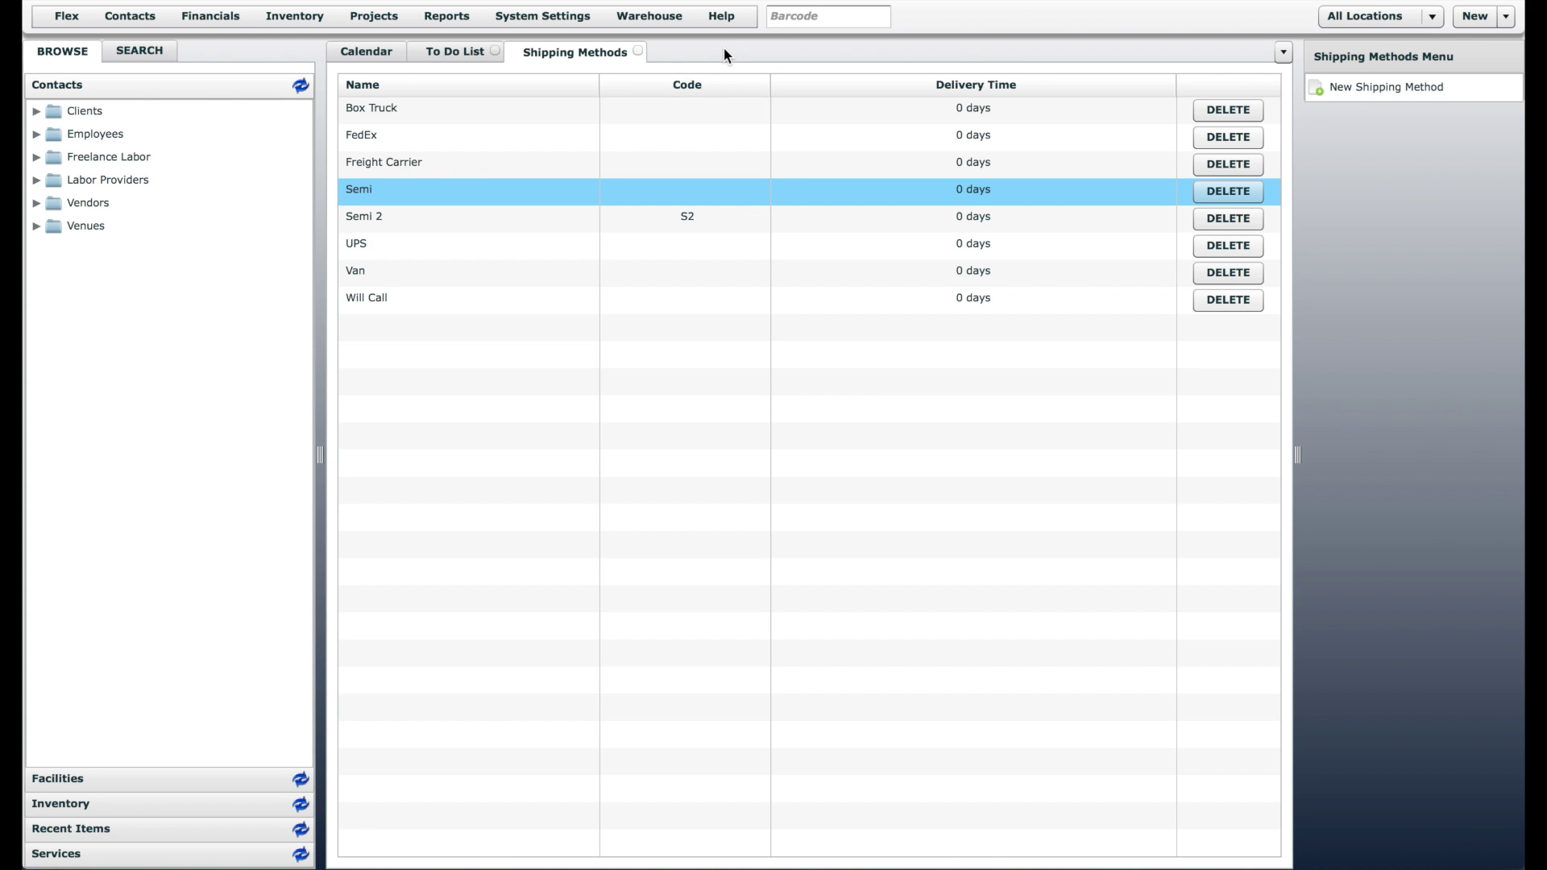
- Give the Box Truck shipping method code BT and type Ground Freight, save it, and close its form
double_click(408, 110)
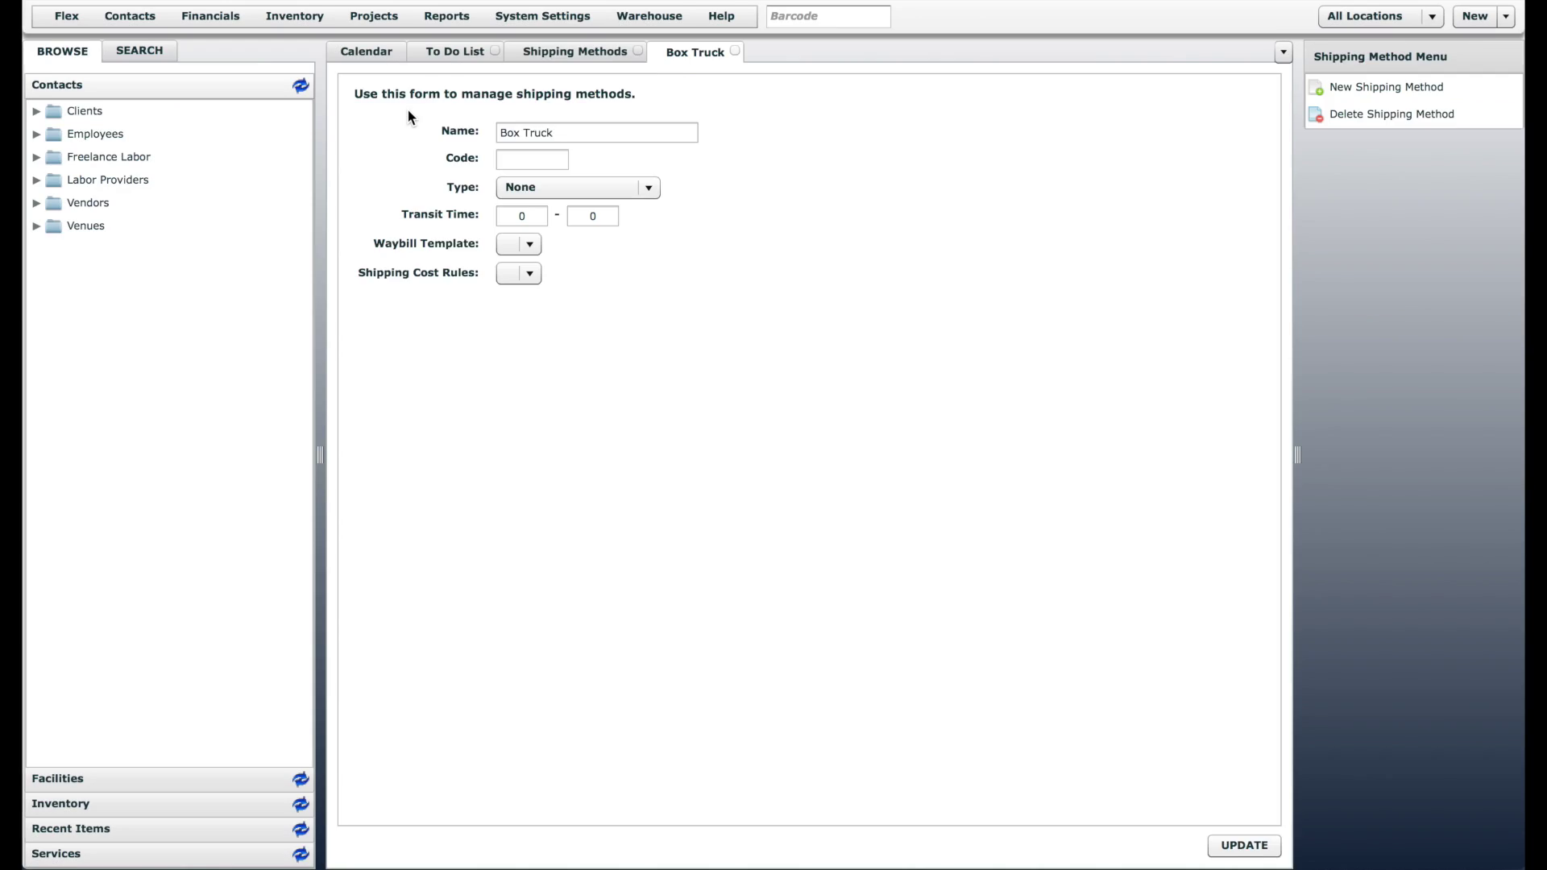
left_click(552, 156)
type("BT")
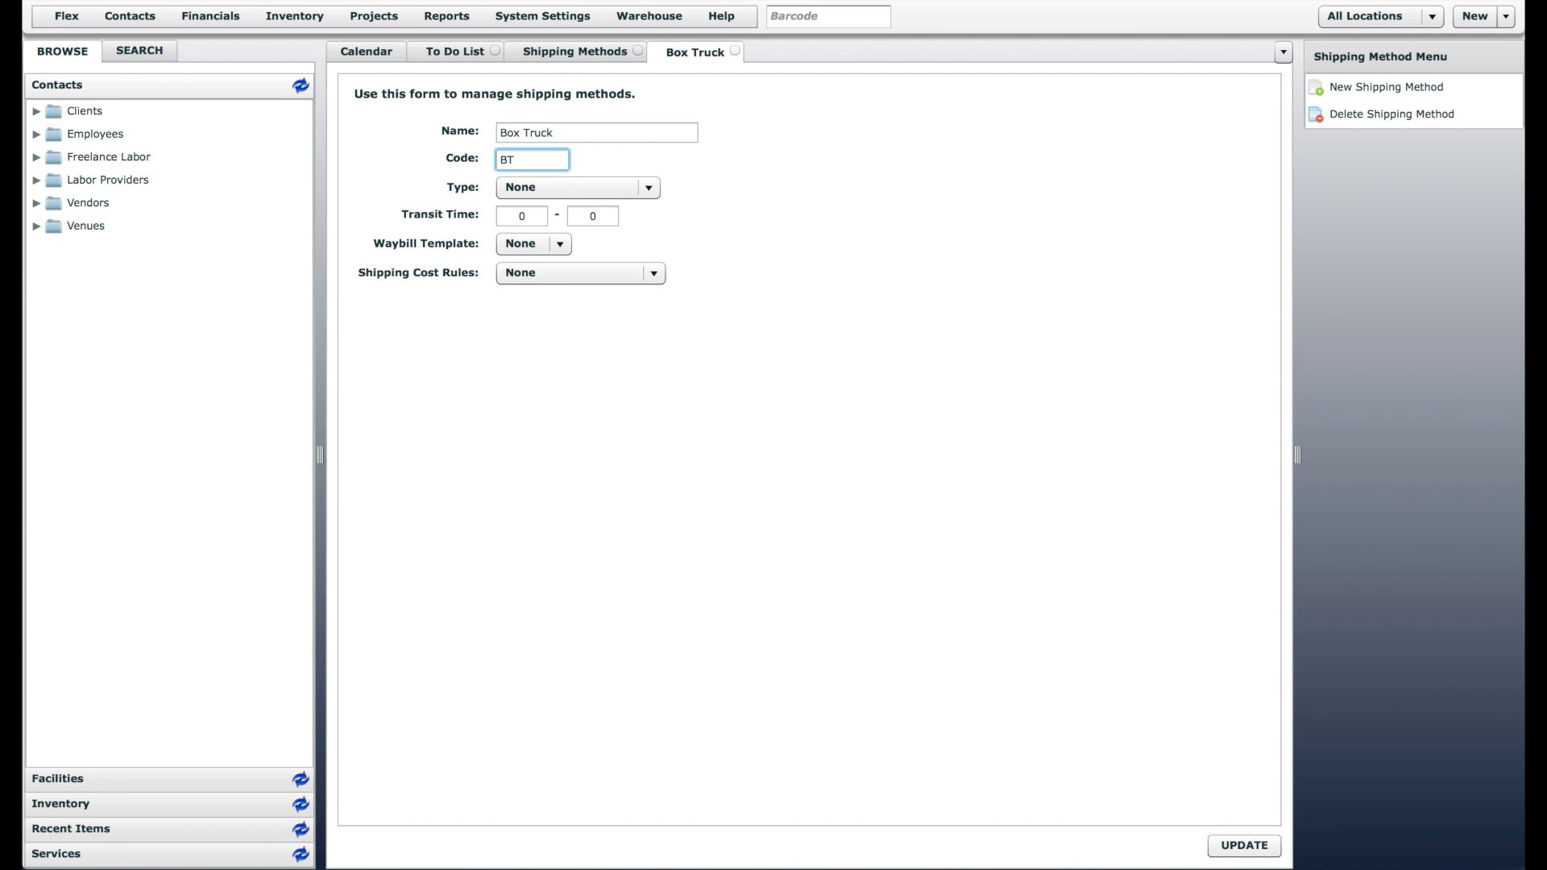
left_click(541, 186)
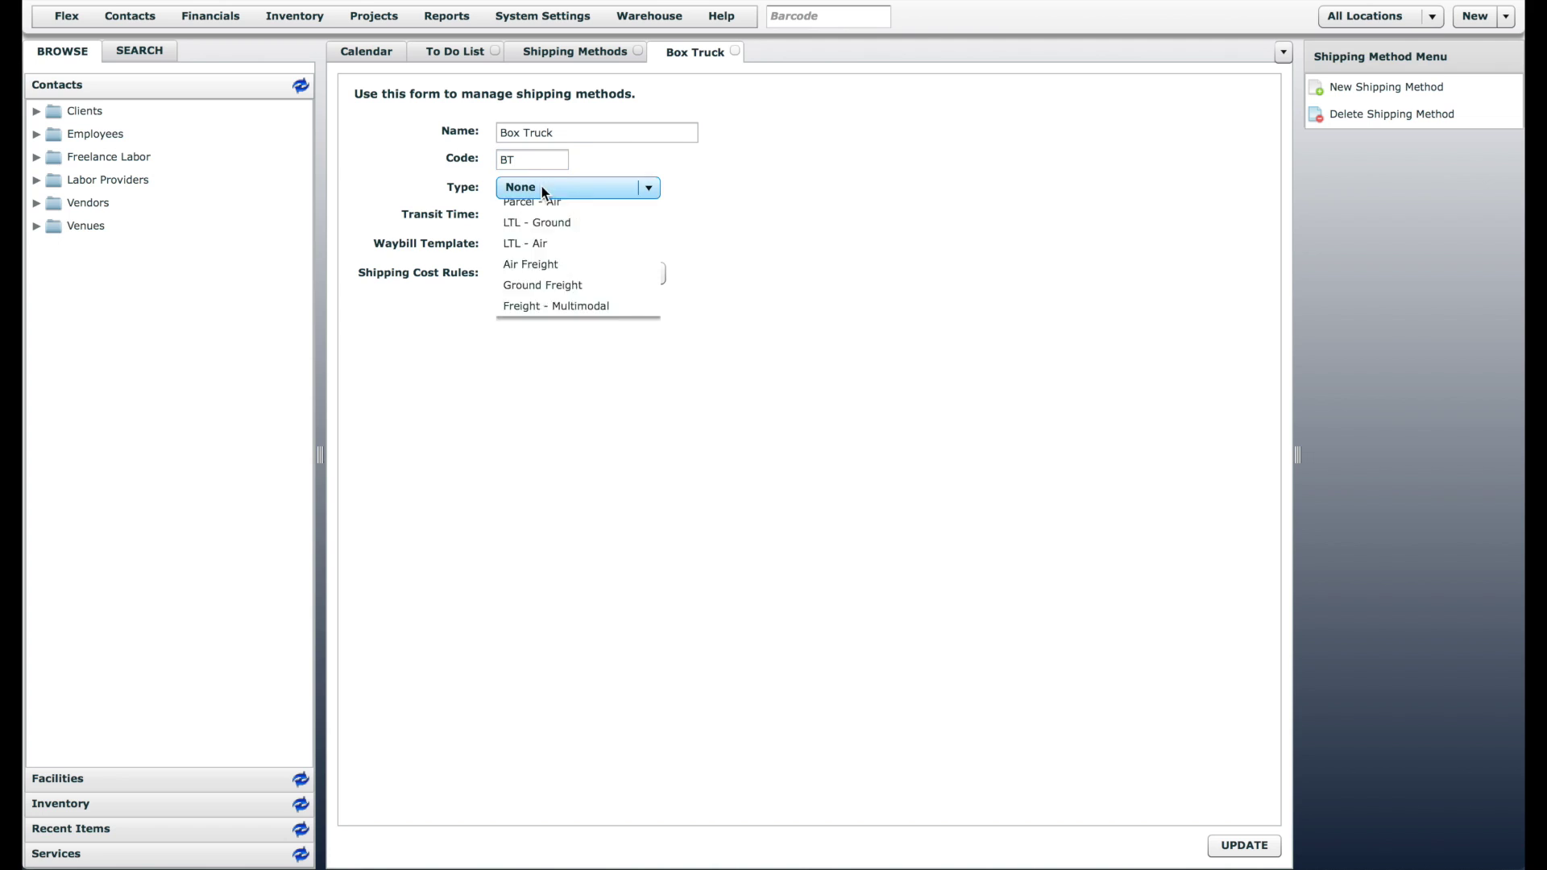
left_click(588, 355)
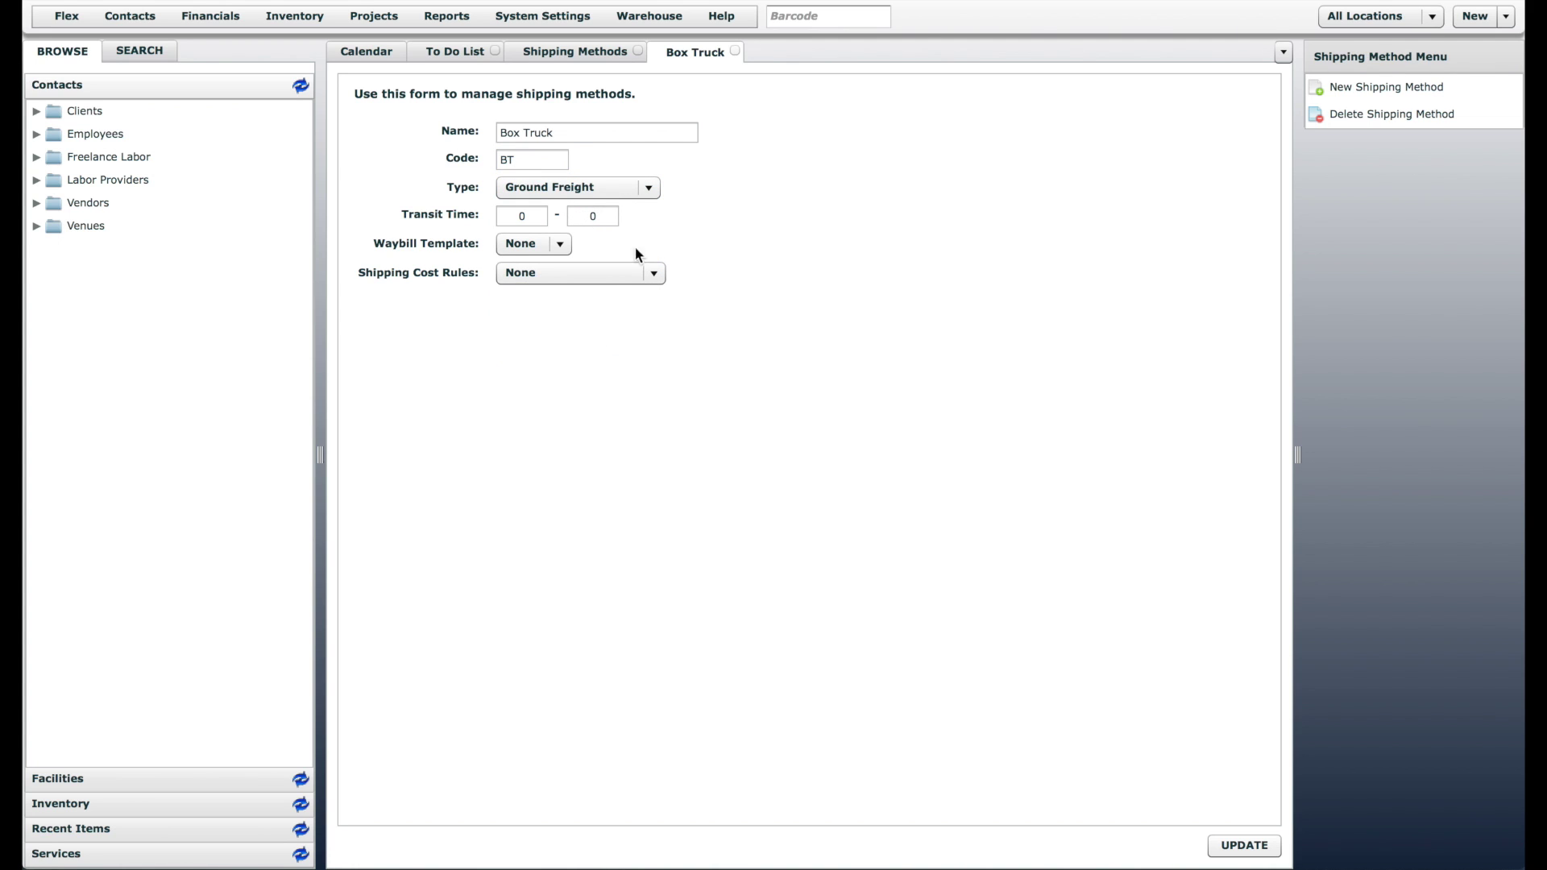
left_click(1243, 846)
left_click(734, 50)
- Set the FedEx shipping method's code to FDX and its type to Parcel - Ground
double_click(380, 137)
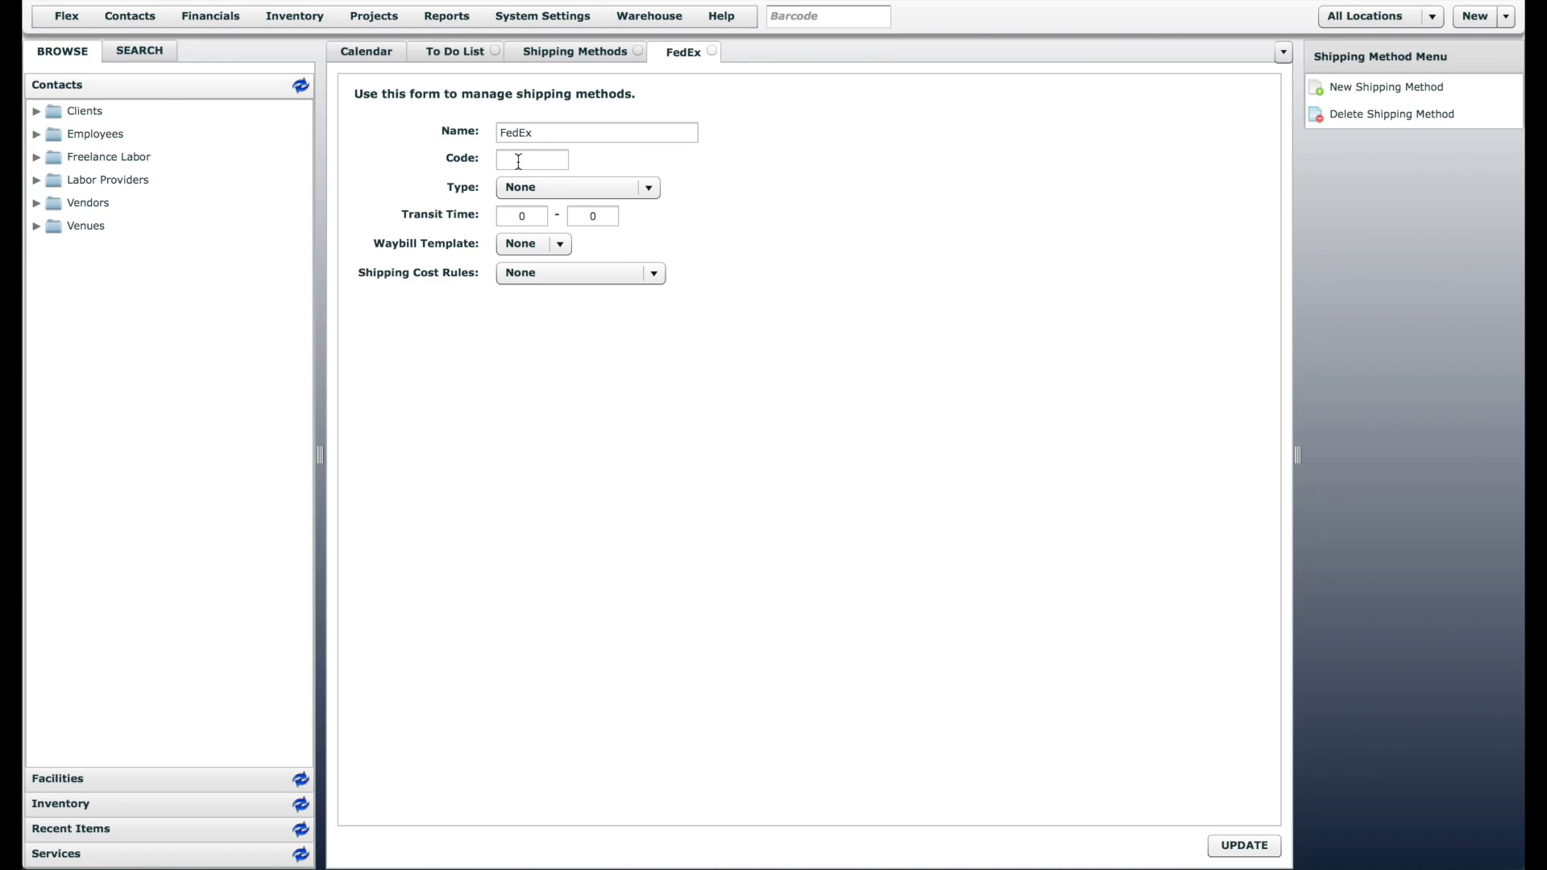
left_click(522, 161)
type("FDX")
left_click(567, 188)
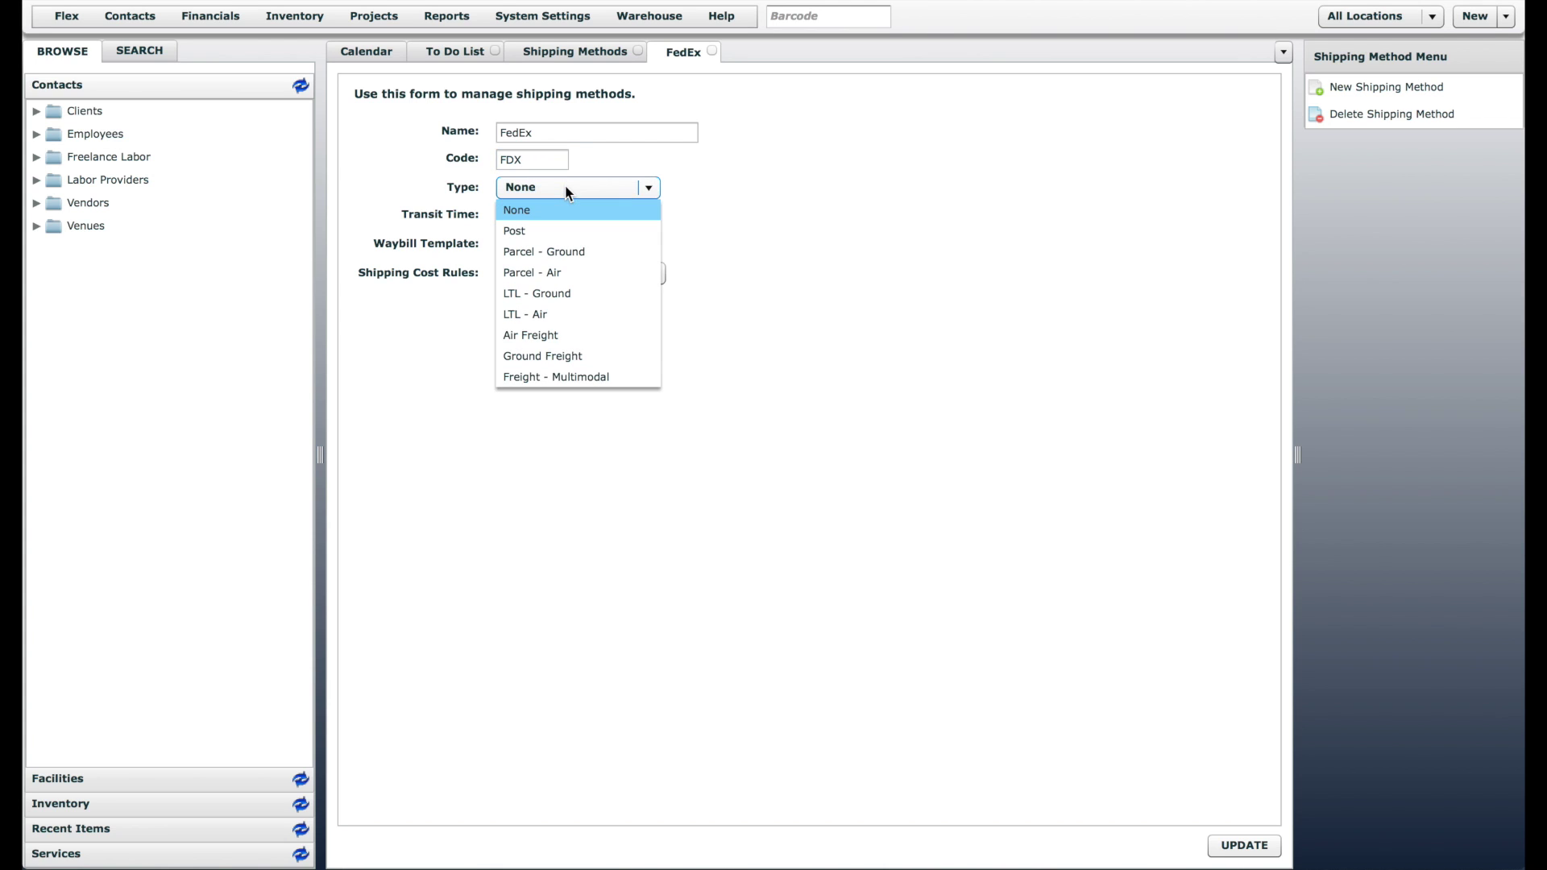
left_click(592, 253)
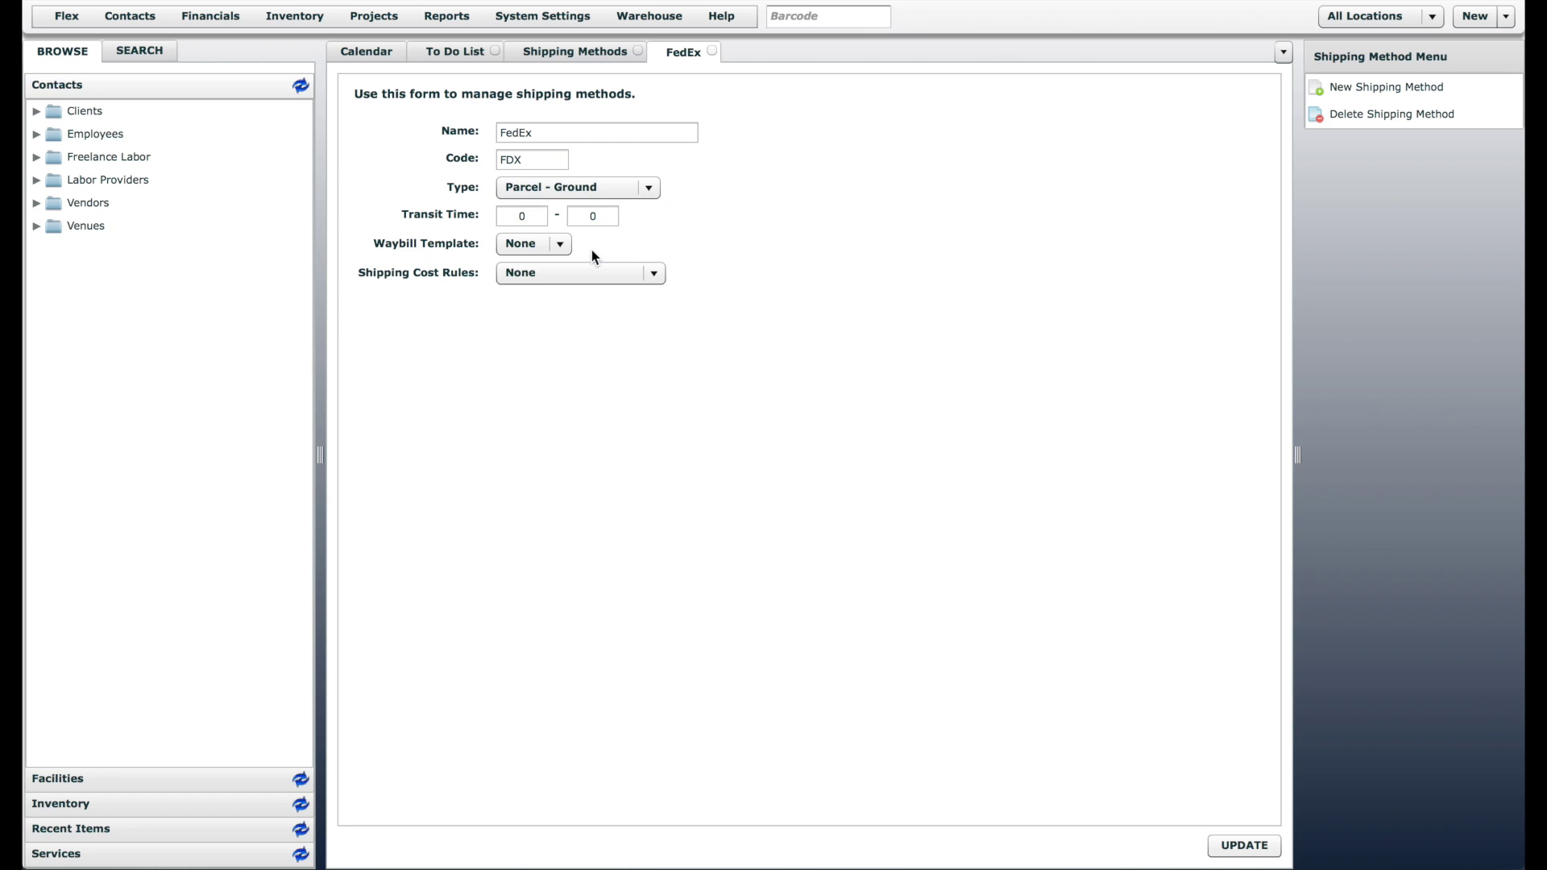
- Set the FedEx transit time to 3 - 5 and save the shipping method
left_click(503, 212)
type("3")
left_click(601, 215)
double_click(593, 215)
type("5")
left_click(1253, 848)
- Open the UPS shipping method and set its code to UPS and its type to Parcel - Ground
left_click(593, 51)
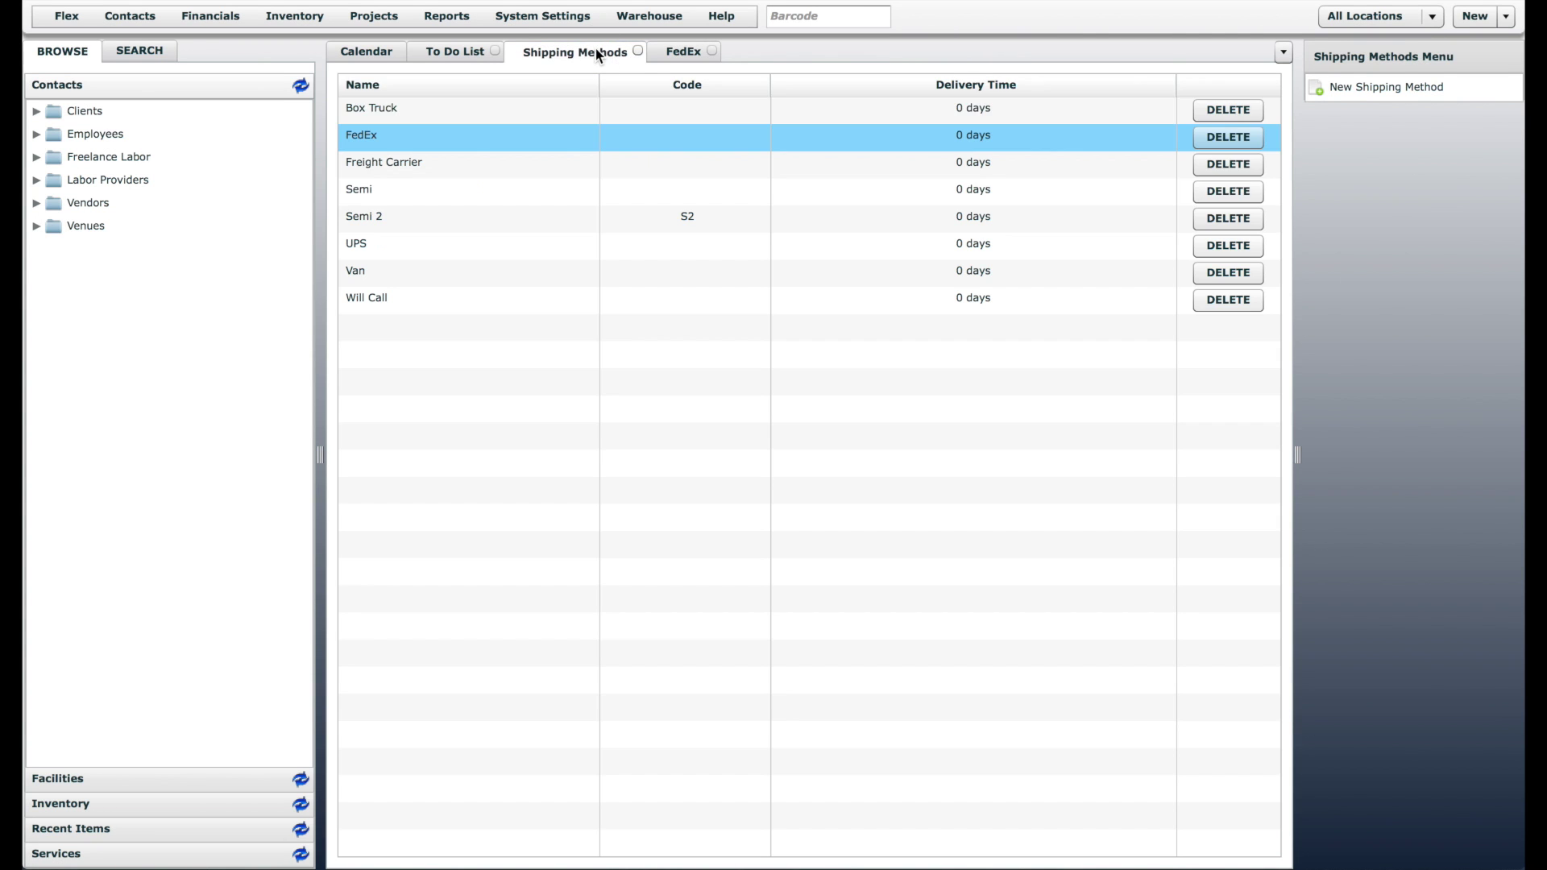
left_click(361, 243)
double_click(361, 243)
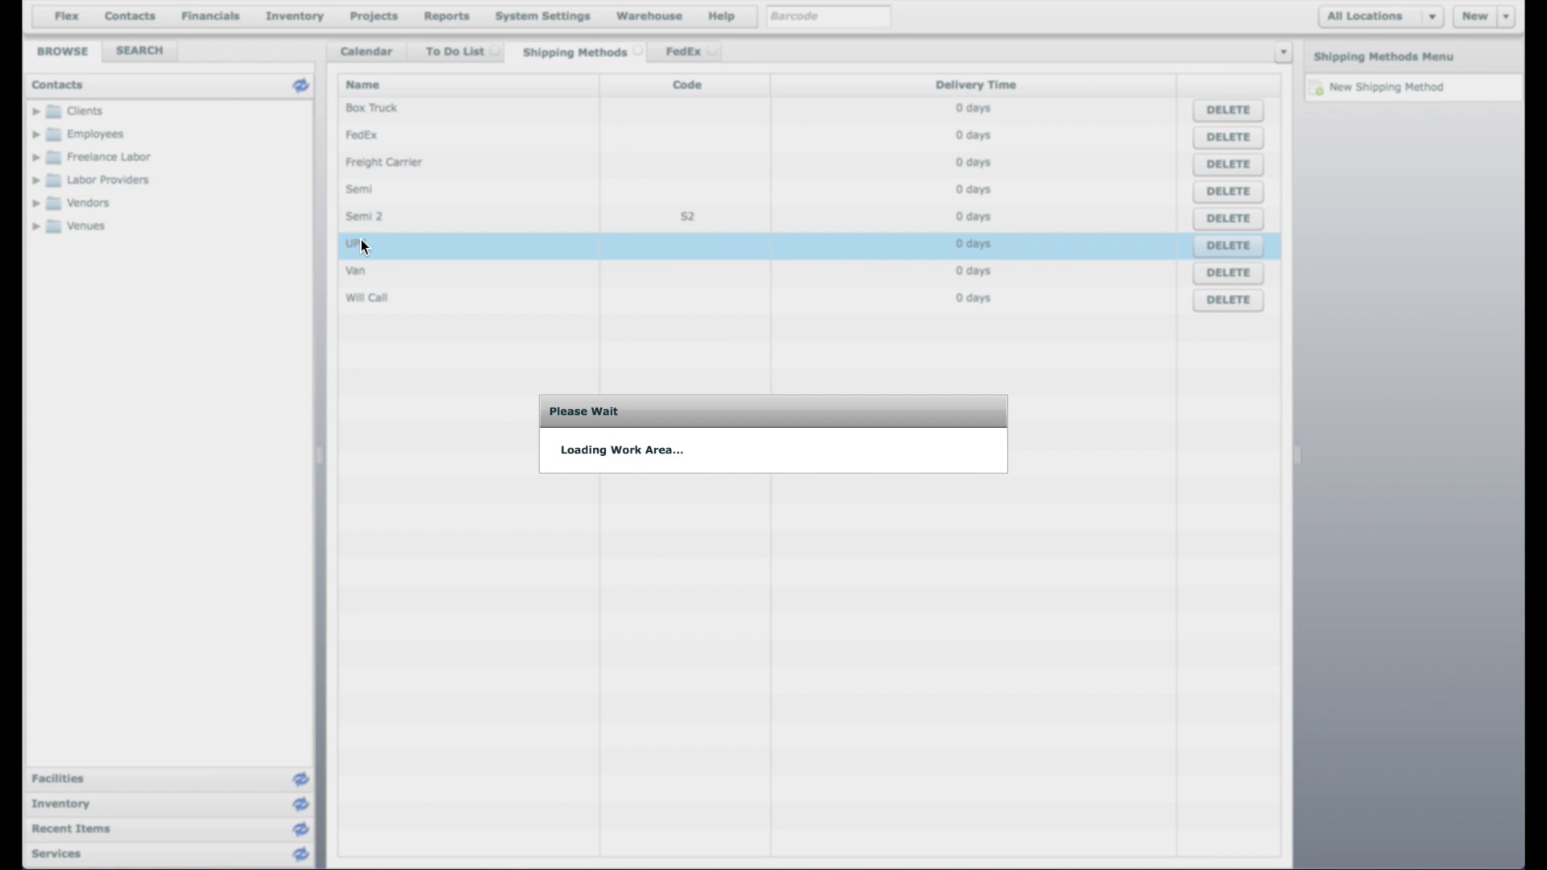
left_click(535, 158)
type("UPS")
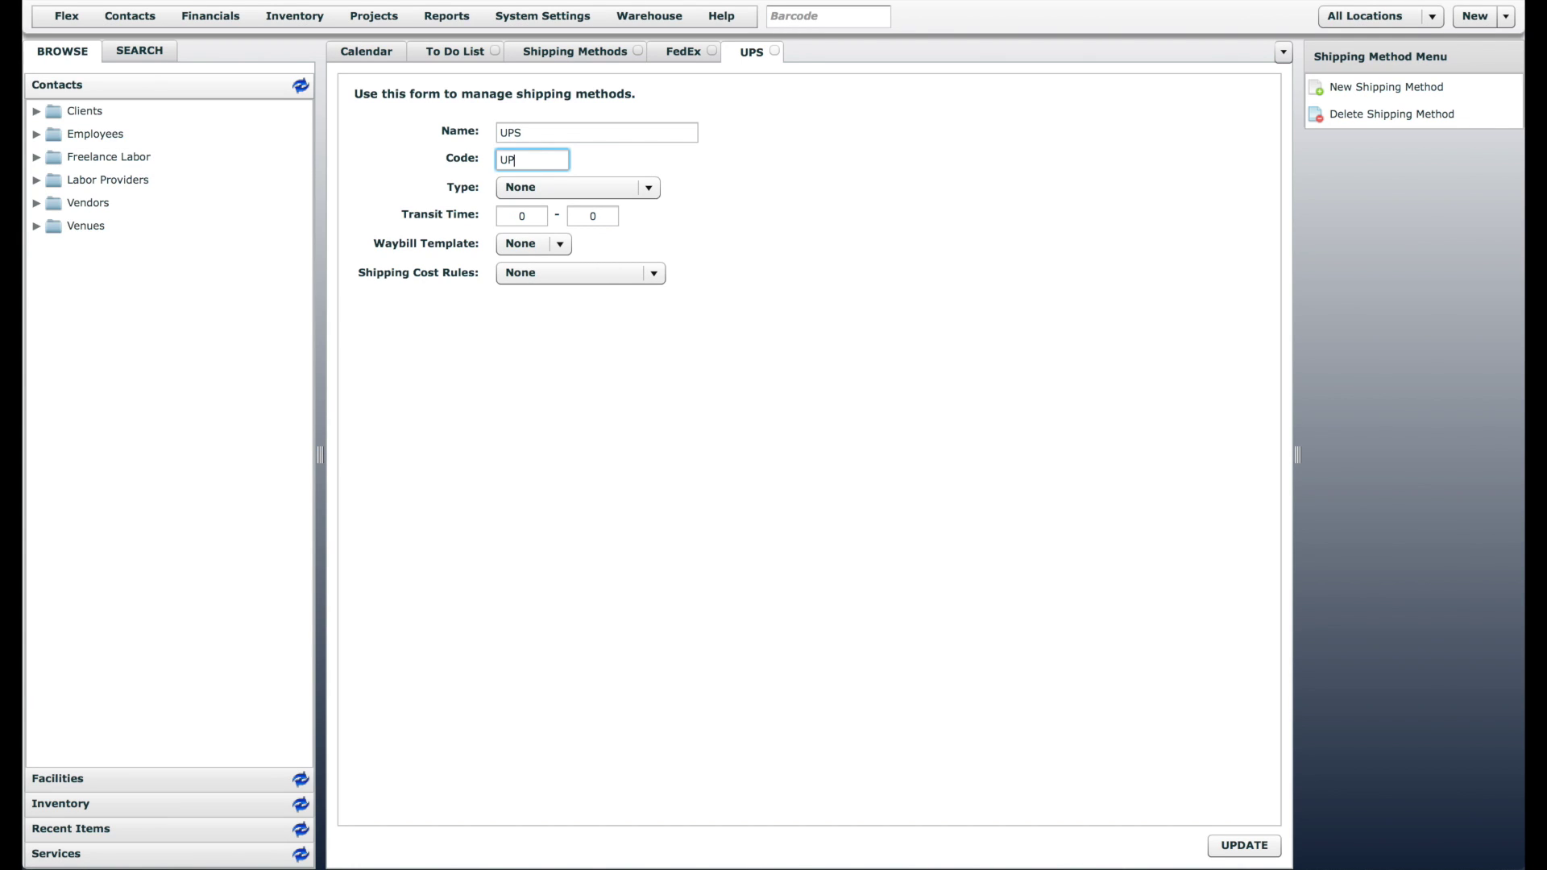
left_click(556, 186)
left_click(553, 250)
- Set the UPS transit time to 2 - 4 and save the shipping method
left_click(525, 216)
type("2")
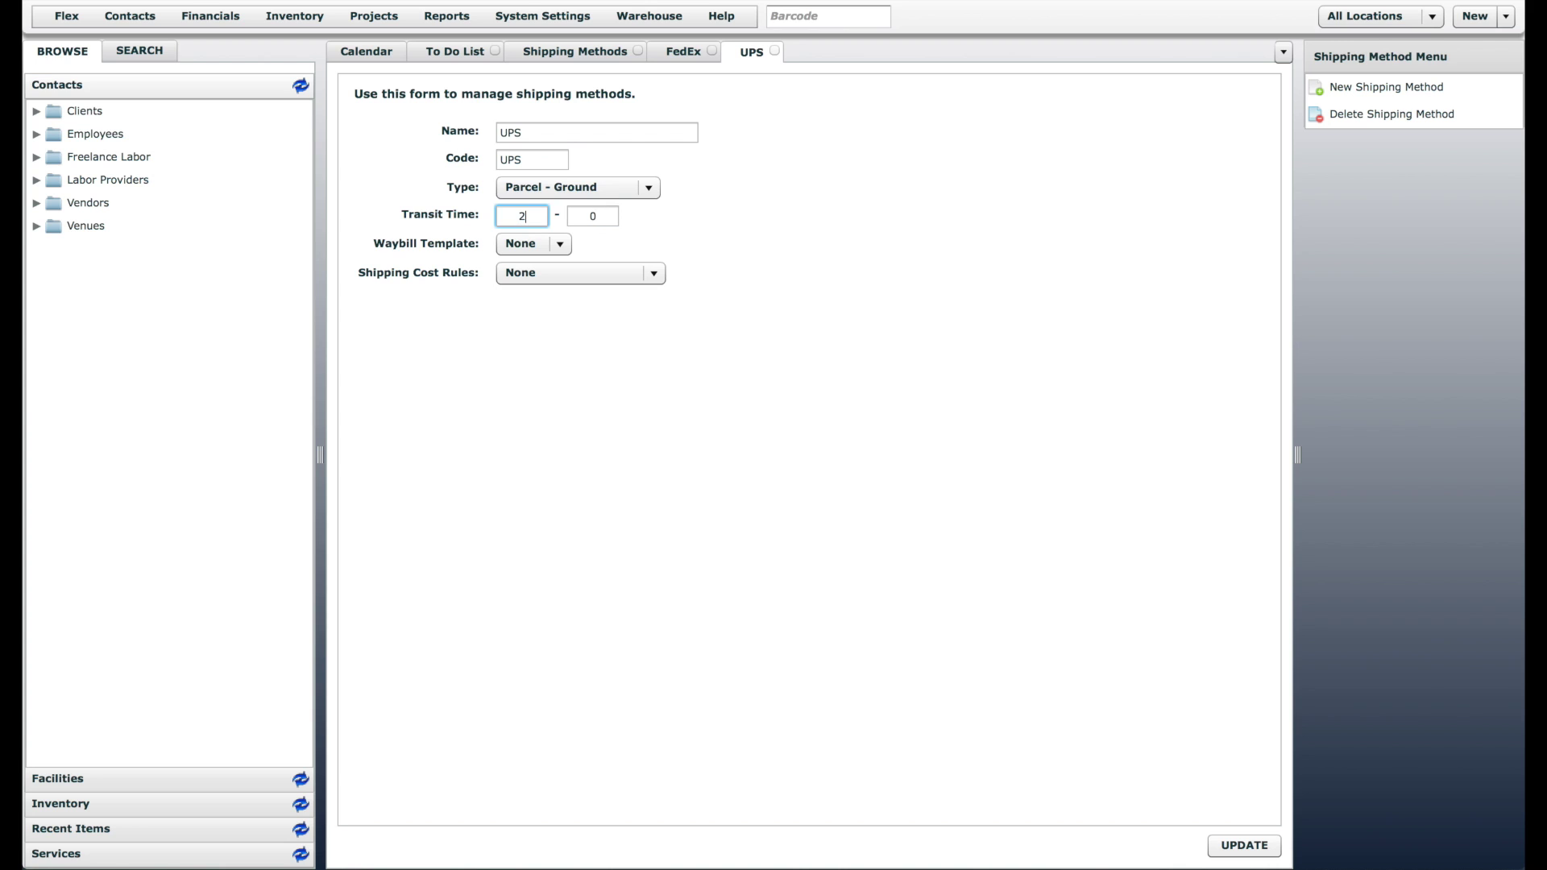
left_click(587, 214)
type("4")
left_click(1239, 842)
- Give the Van shipping method code VAN and type Ground Freight, save it, and close its form
left_click(574, 51)
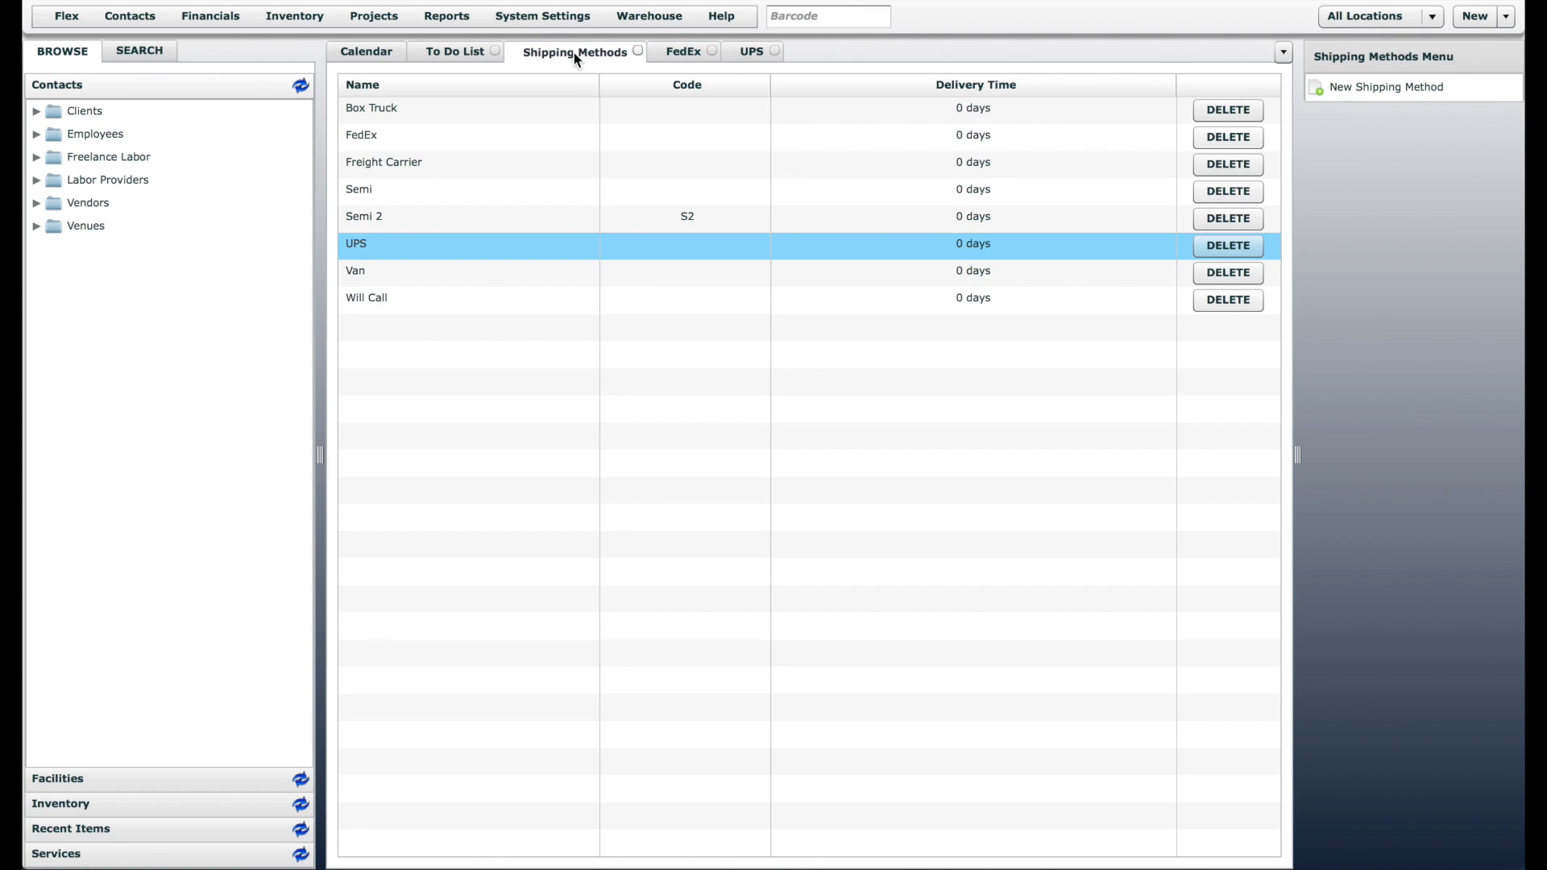
double_click(401, 275)
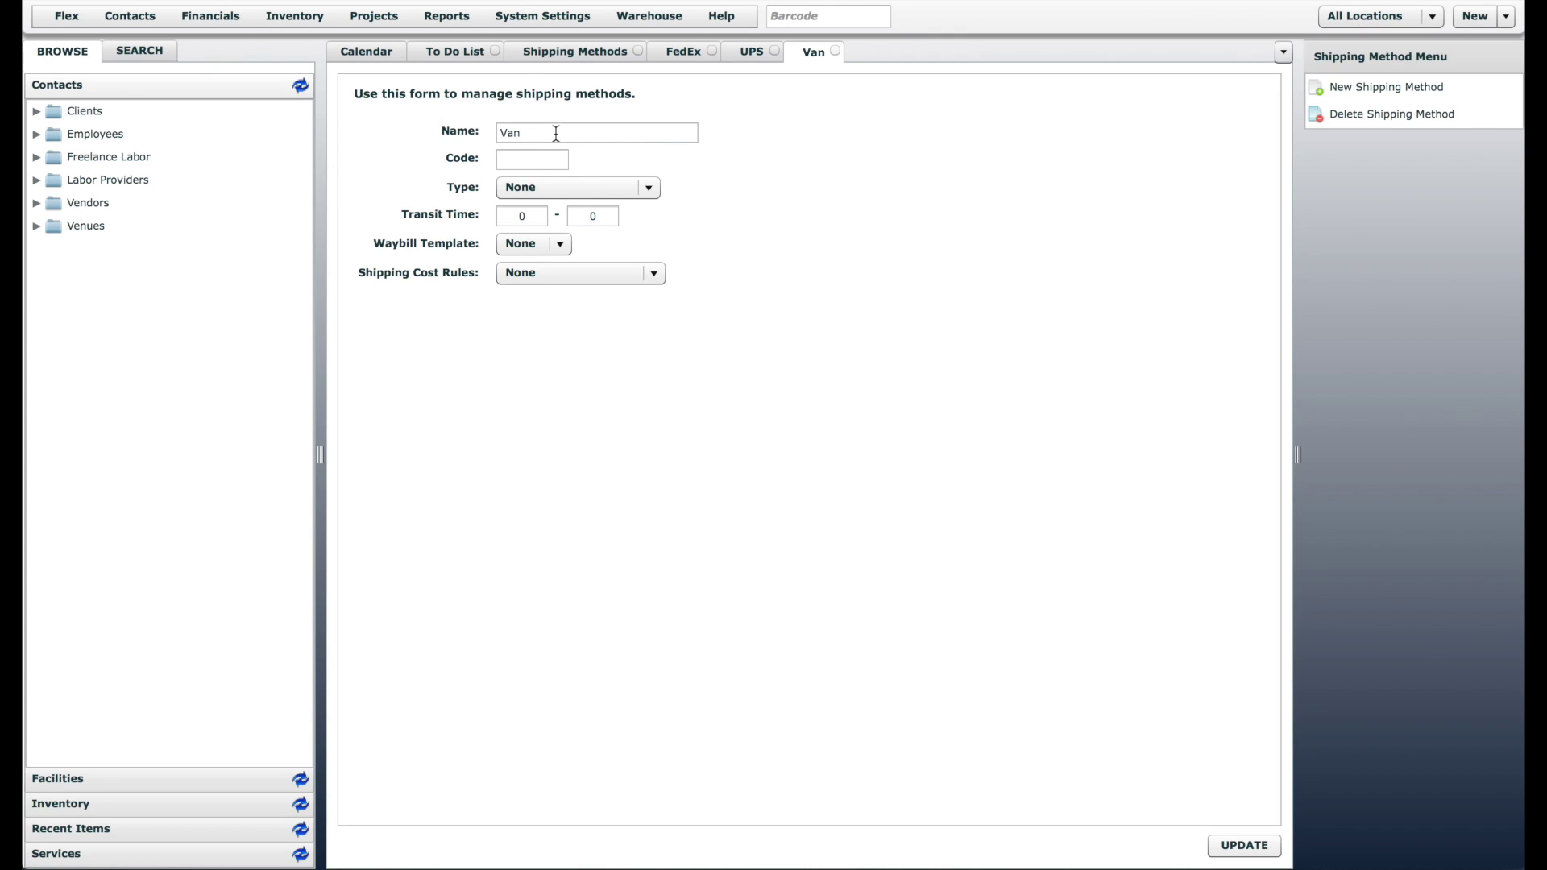
left_click(540, 160)
type("VAN")
left_click(575, 194)
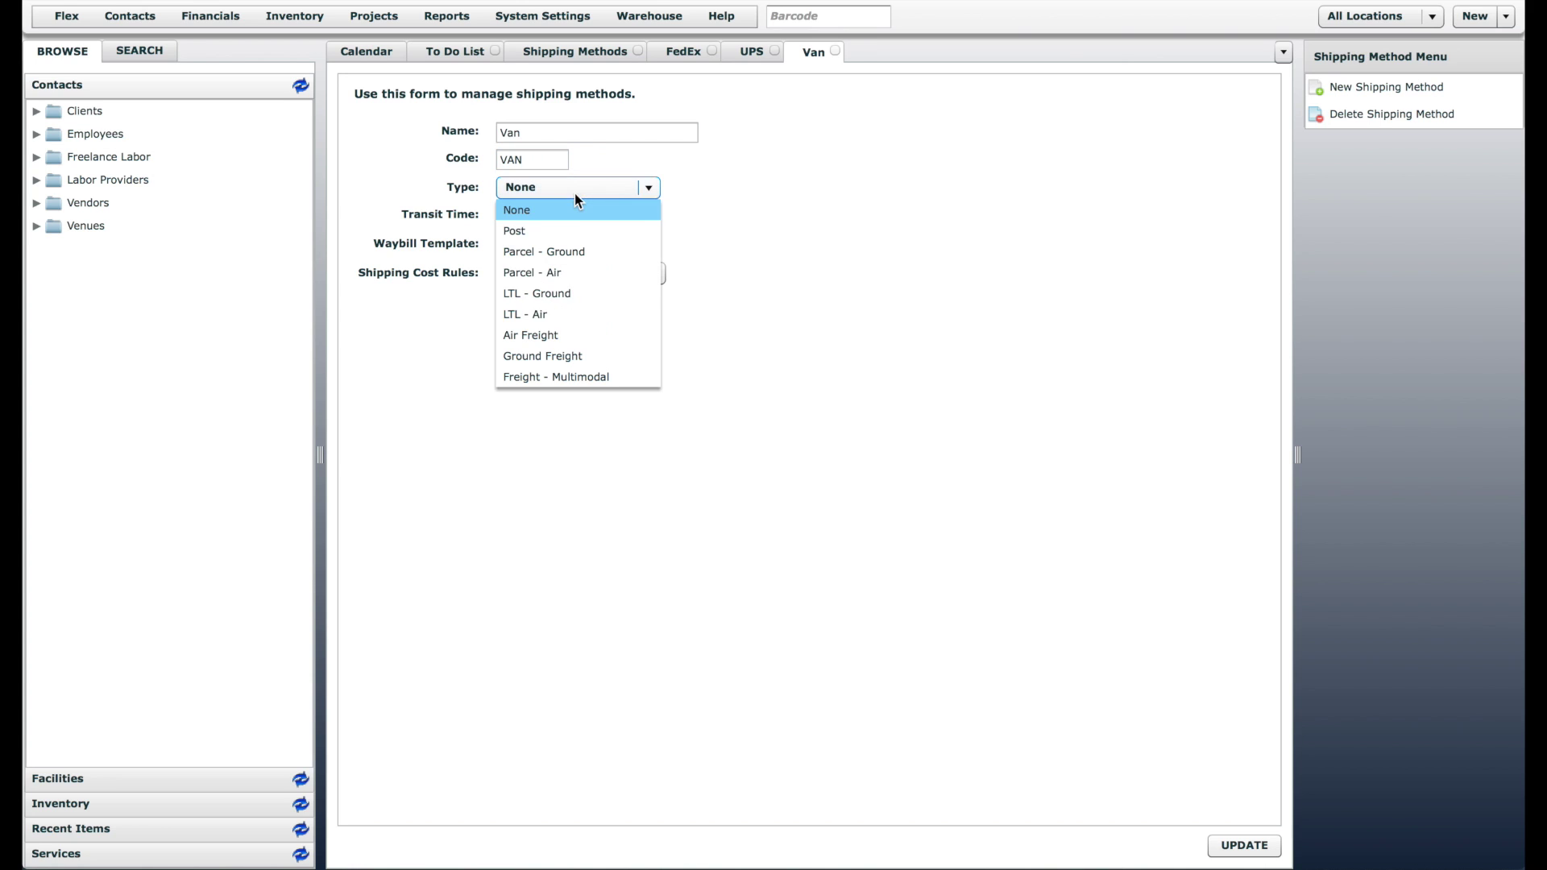
left_click(584, 355)
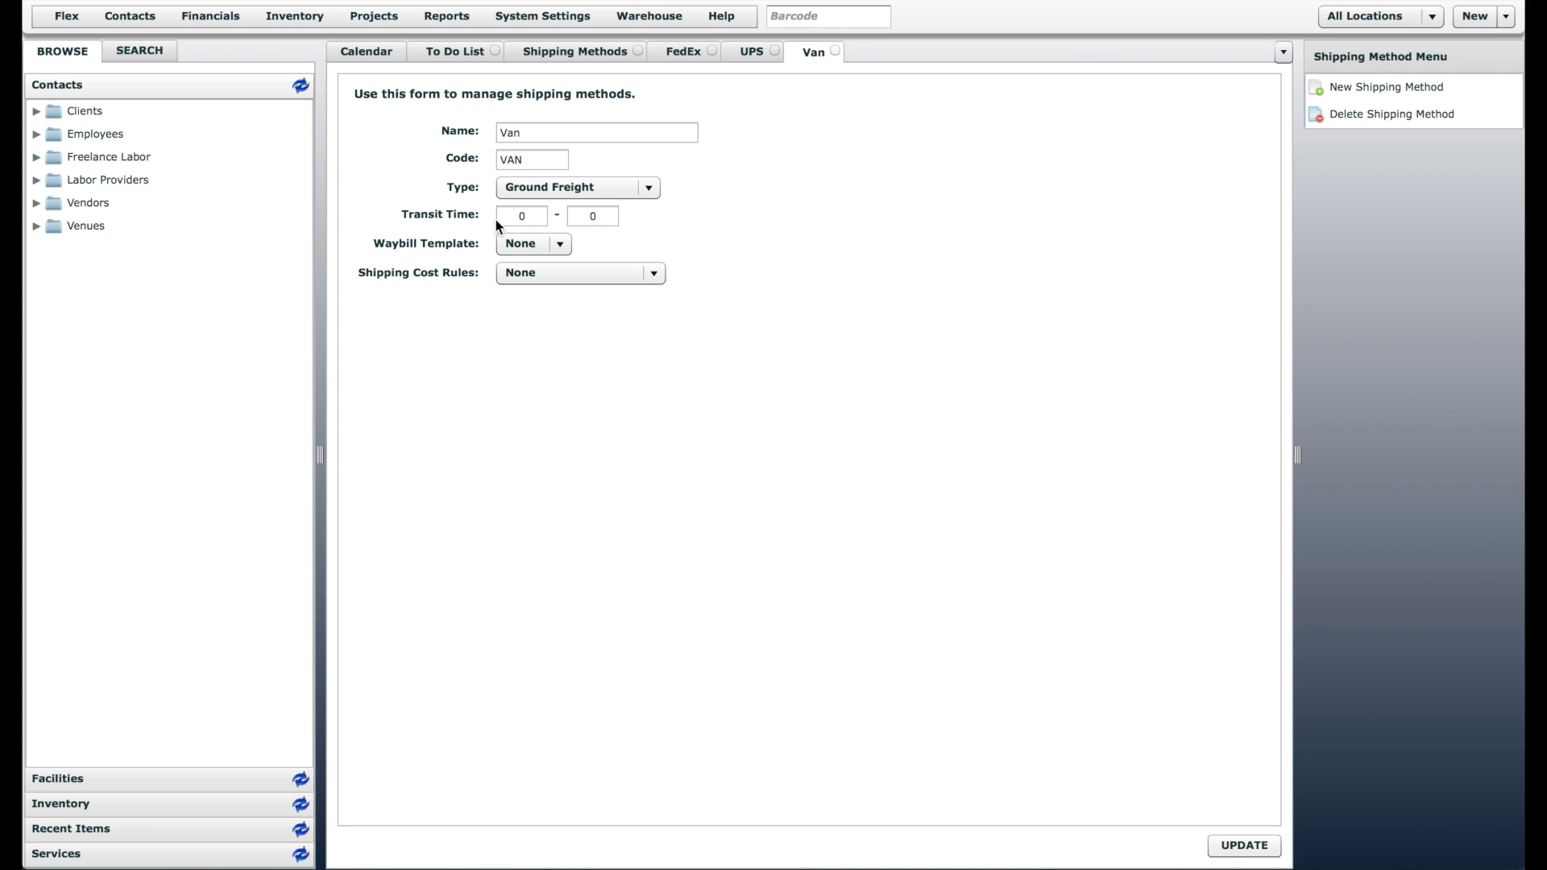
left_click(1265, 844)
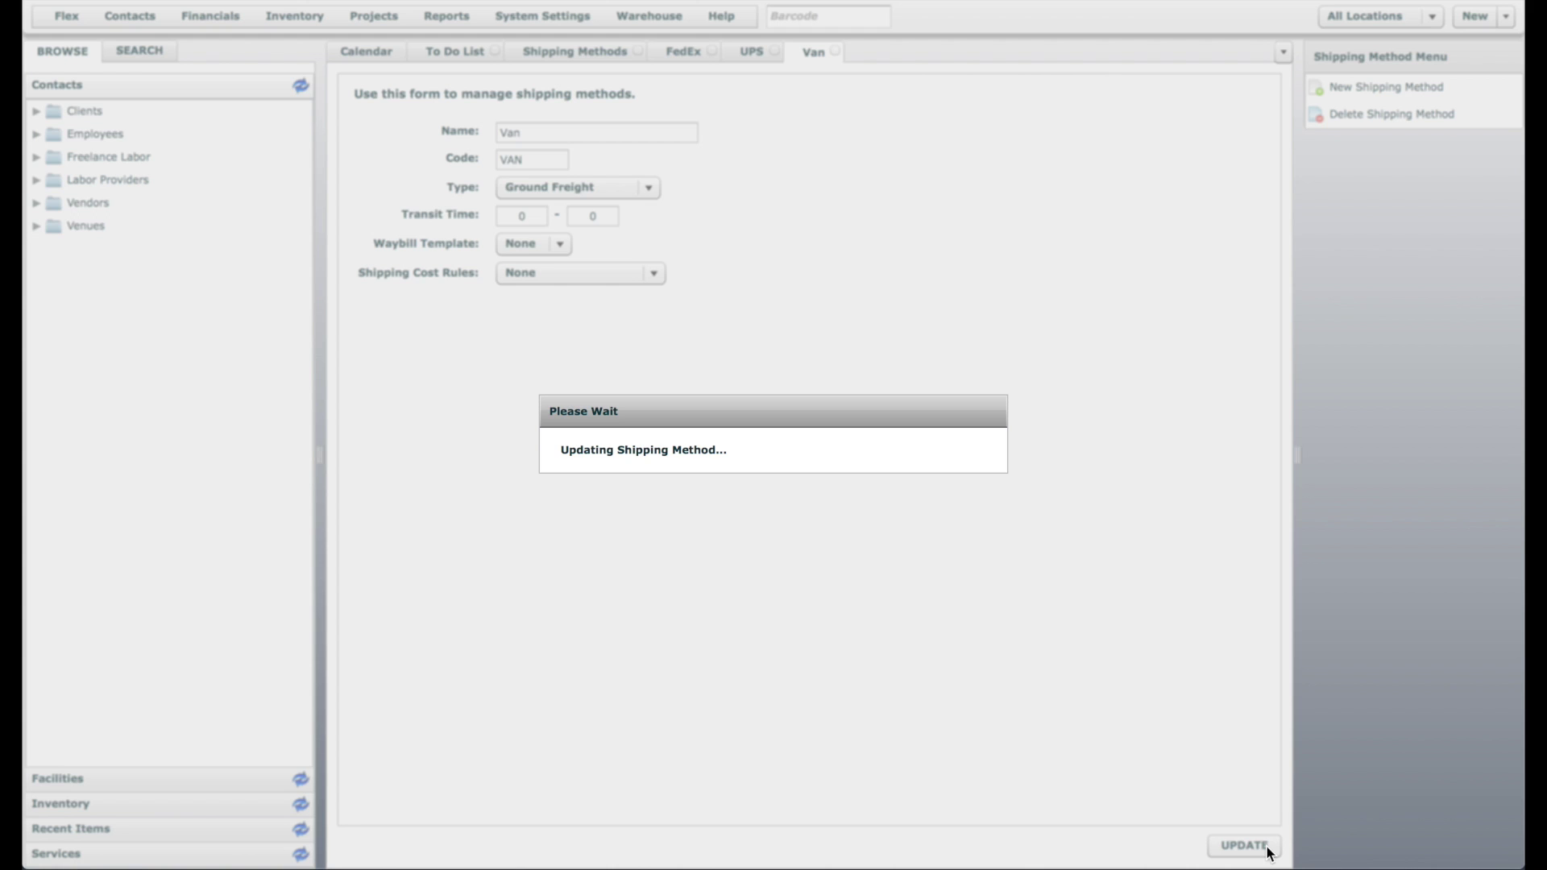
left_click(834, 50)
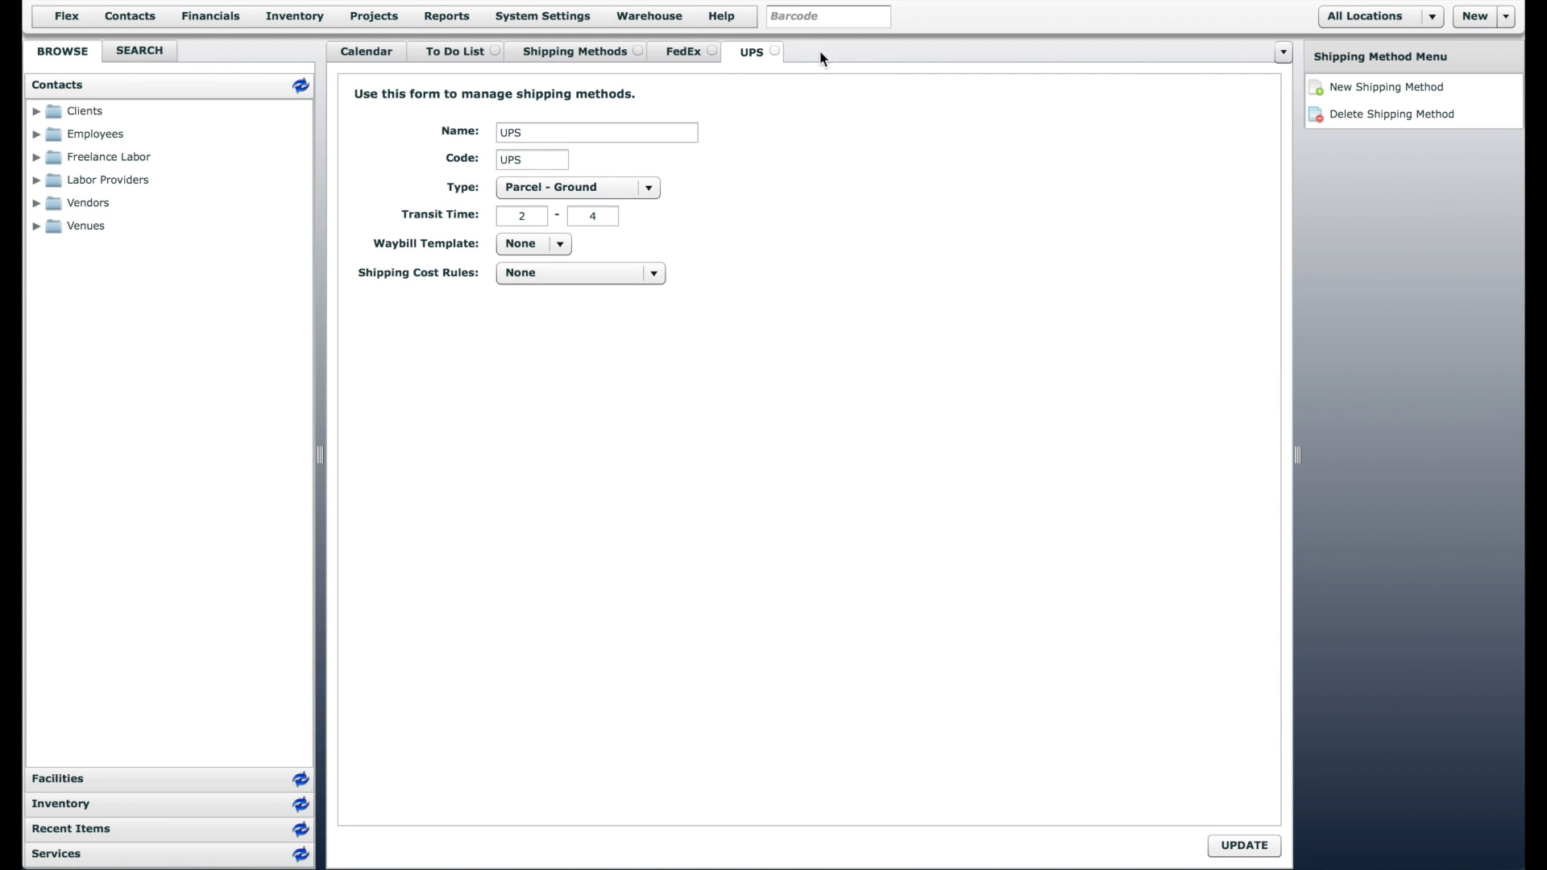
- Close the UPS and FedEx forms, and refresh the shipping methods list before closing it too
left_click(775, 52)
left_click(712, 51)
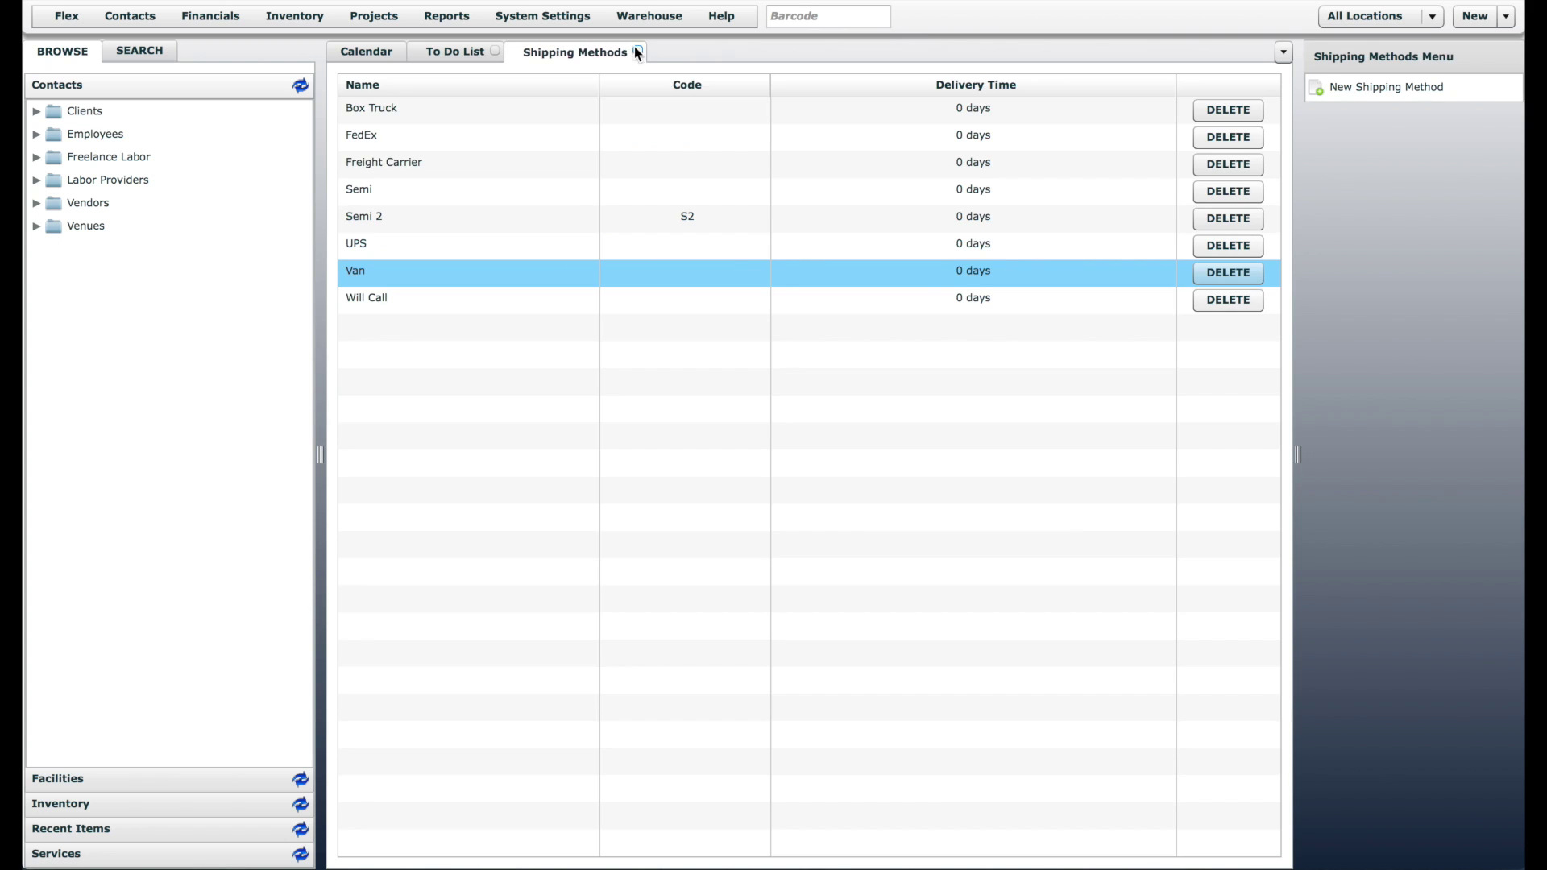
right_click(602, 46)
left_click(656, 92)
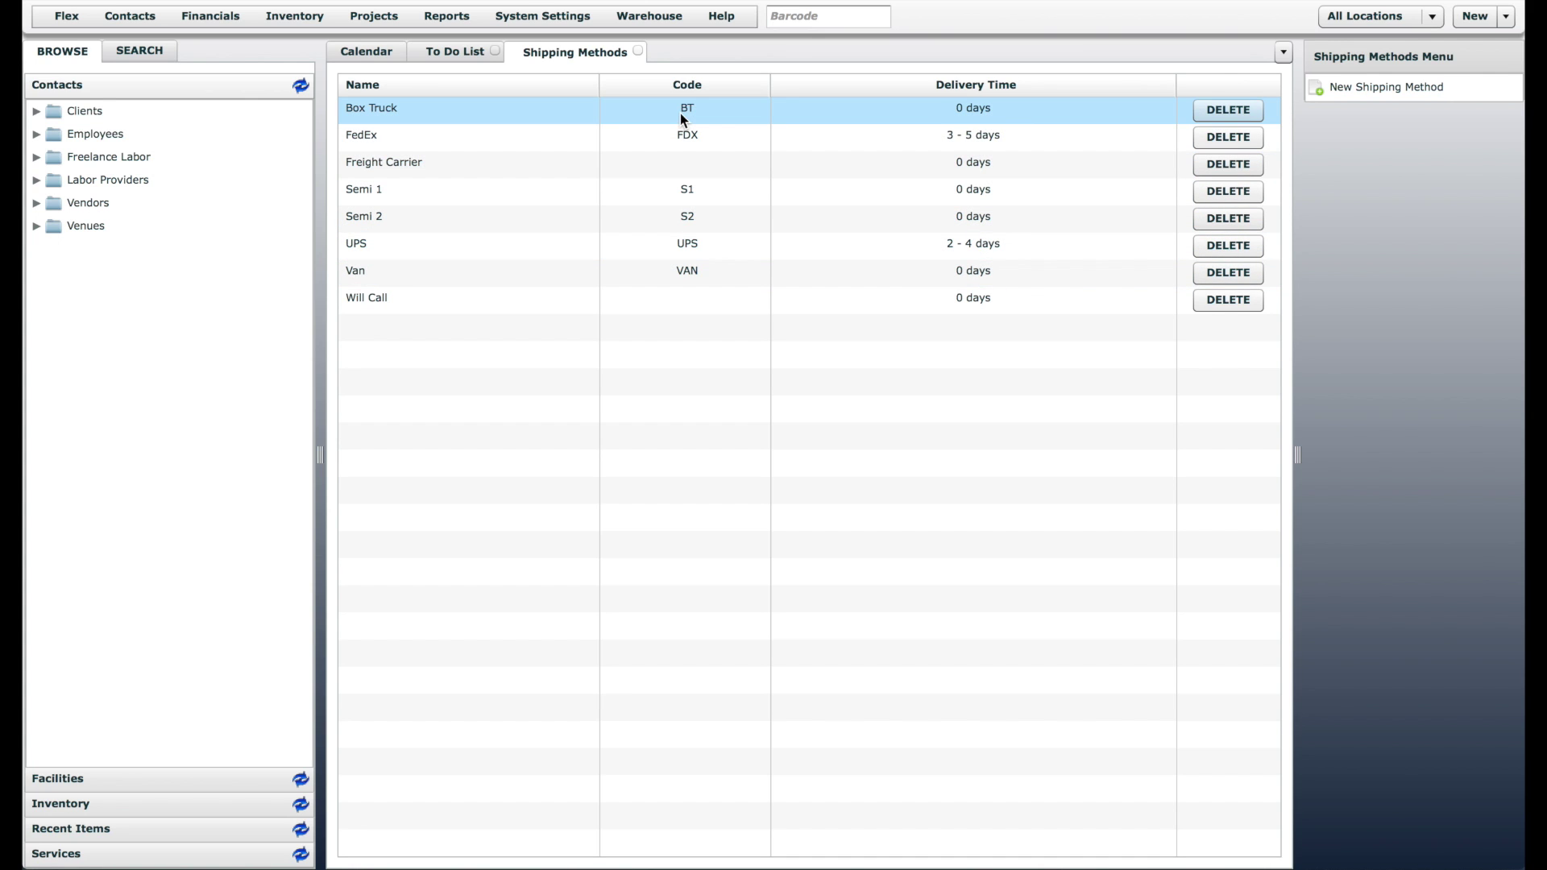
left_click(637, 52)
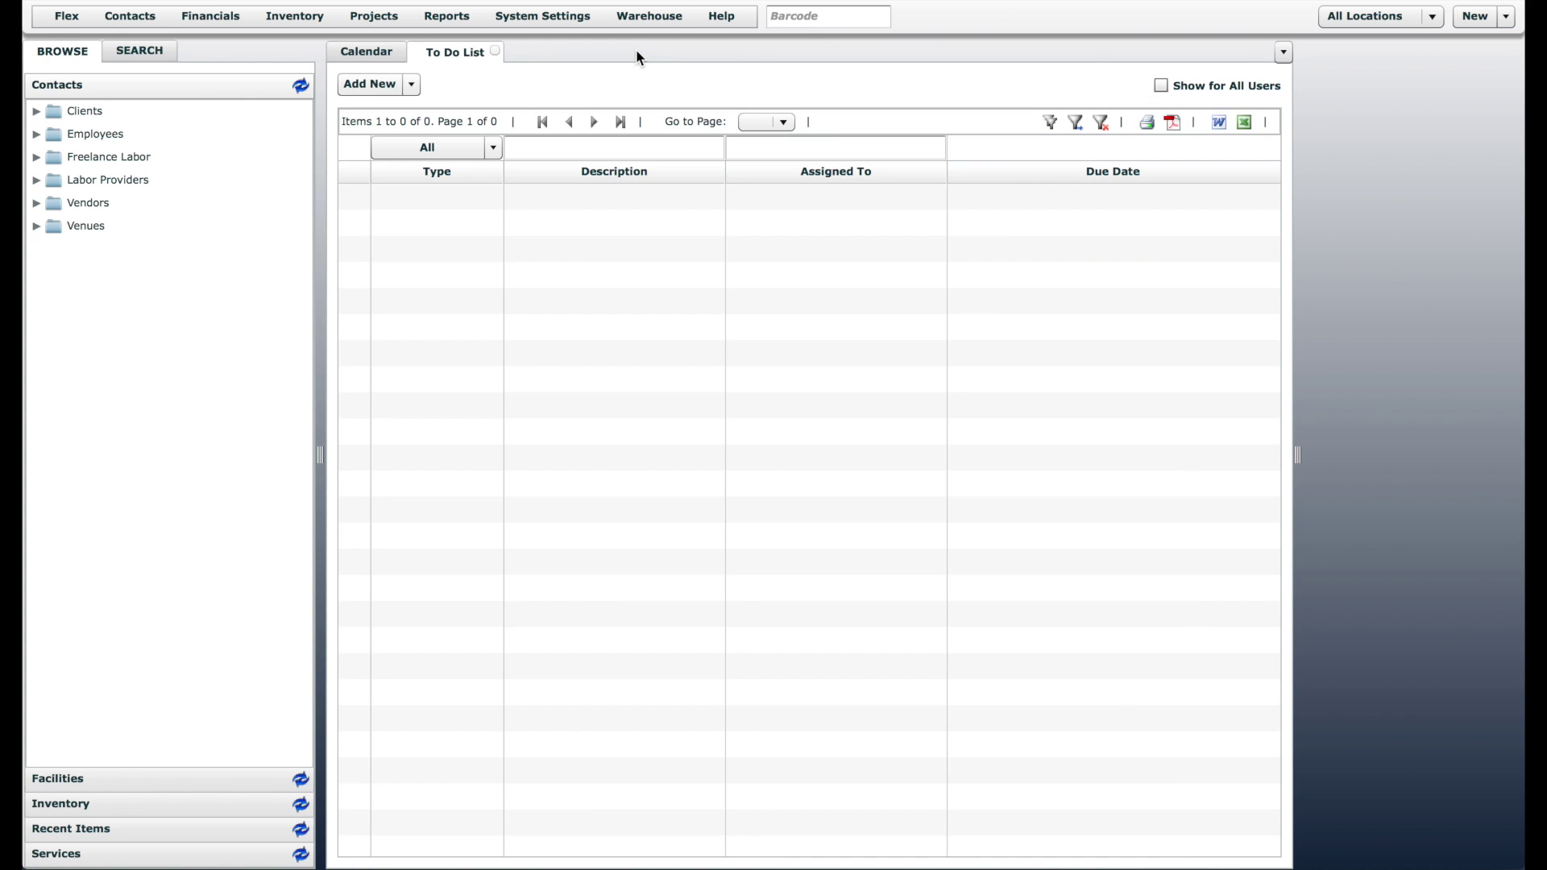
- Open the Other Test quote from the calendar and examine the shipping methods offered in its header
left_click(366, 53)
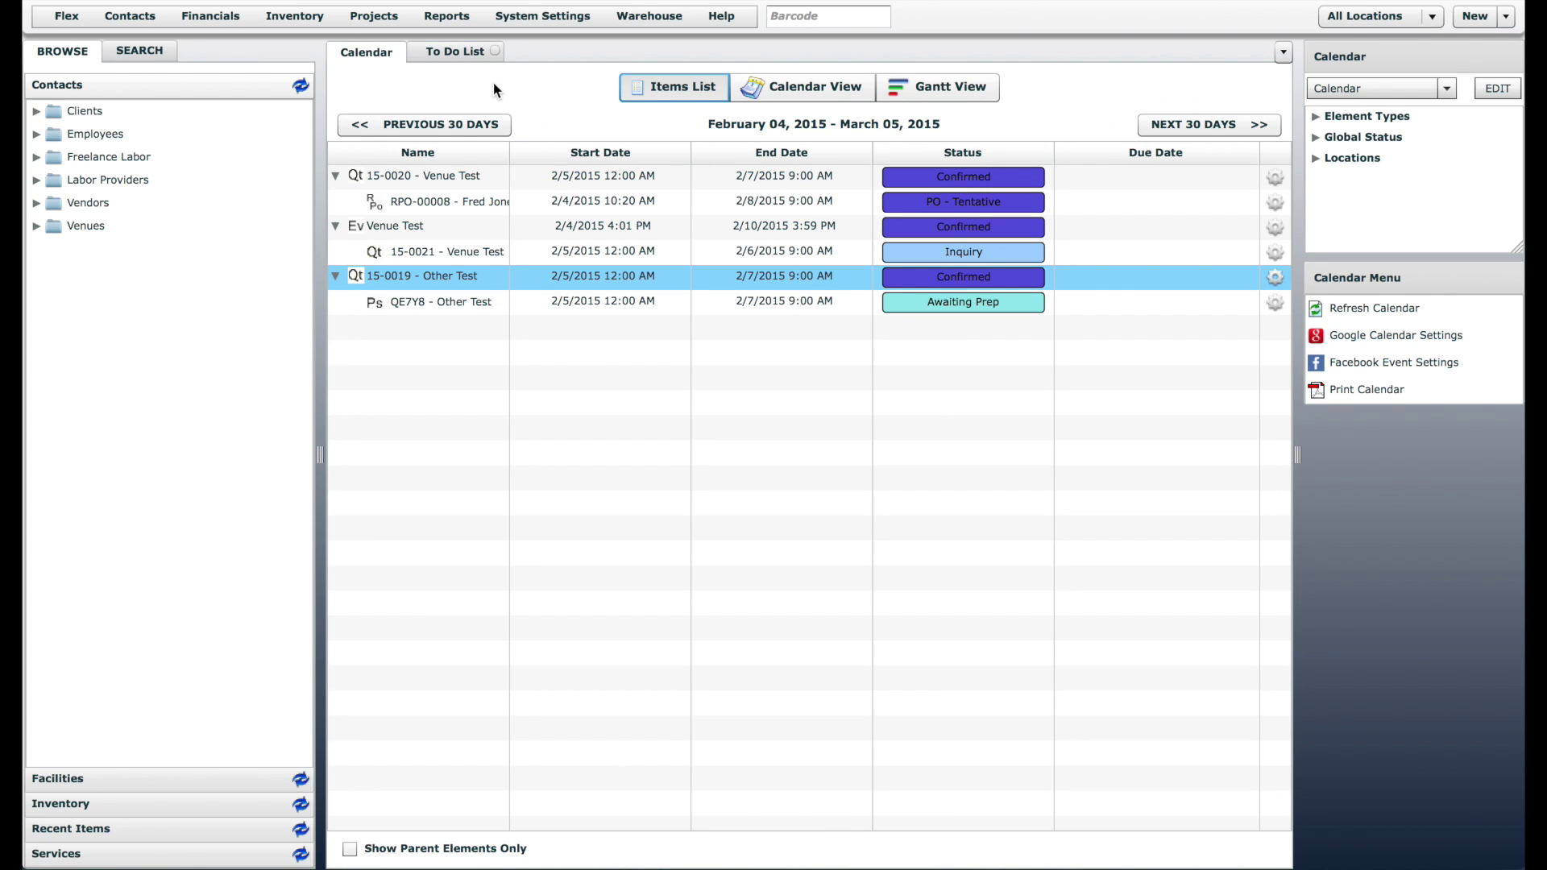
double_click(467, 285)
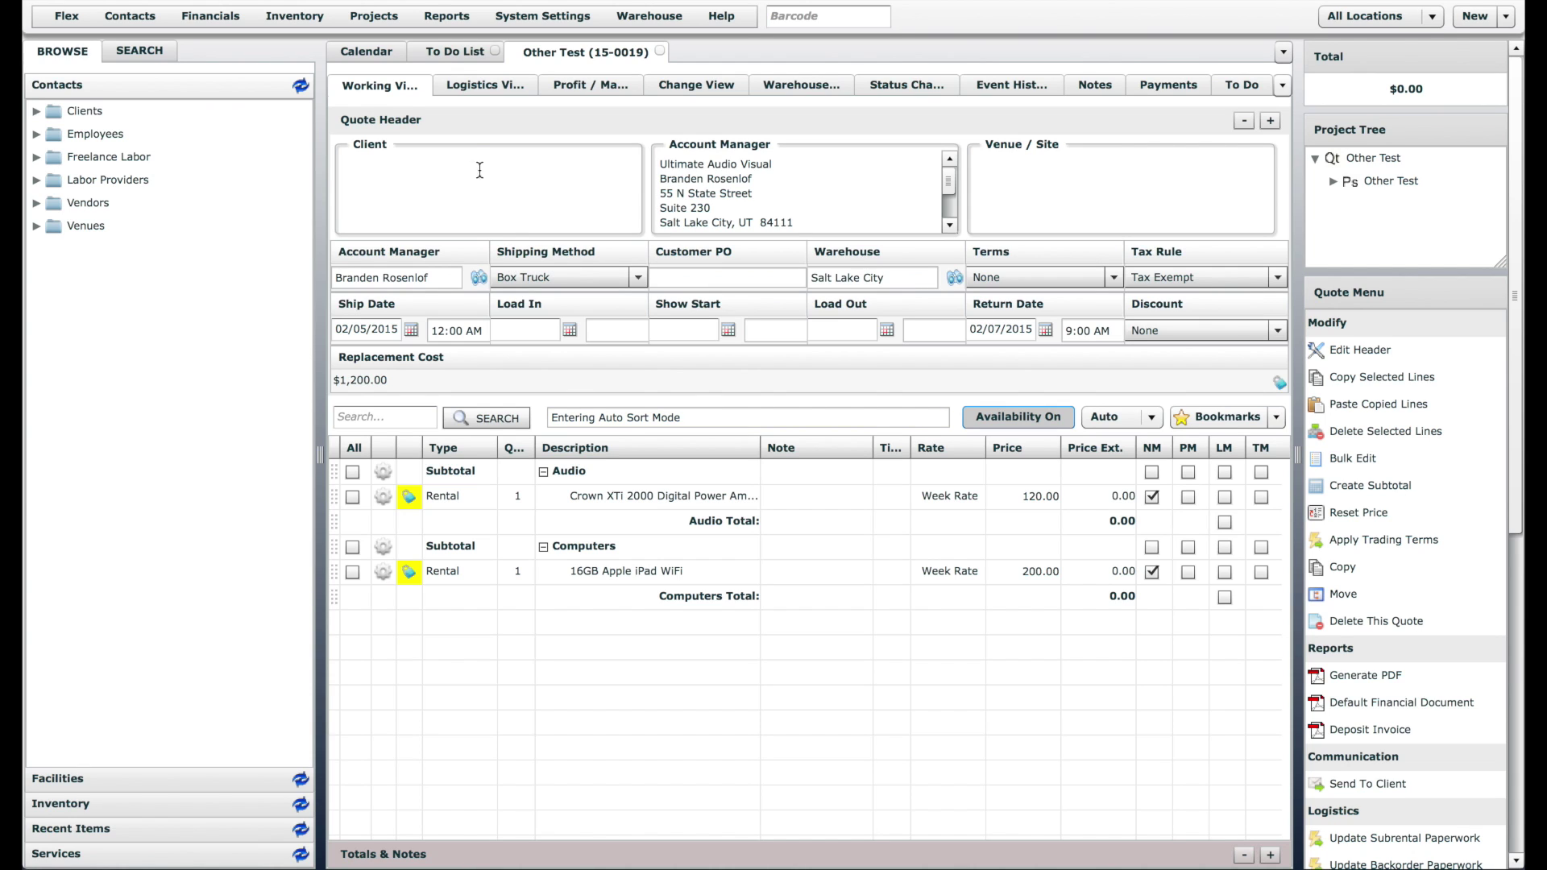
left_click(556, 278)
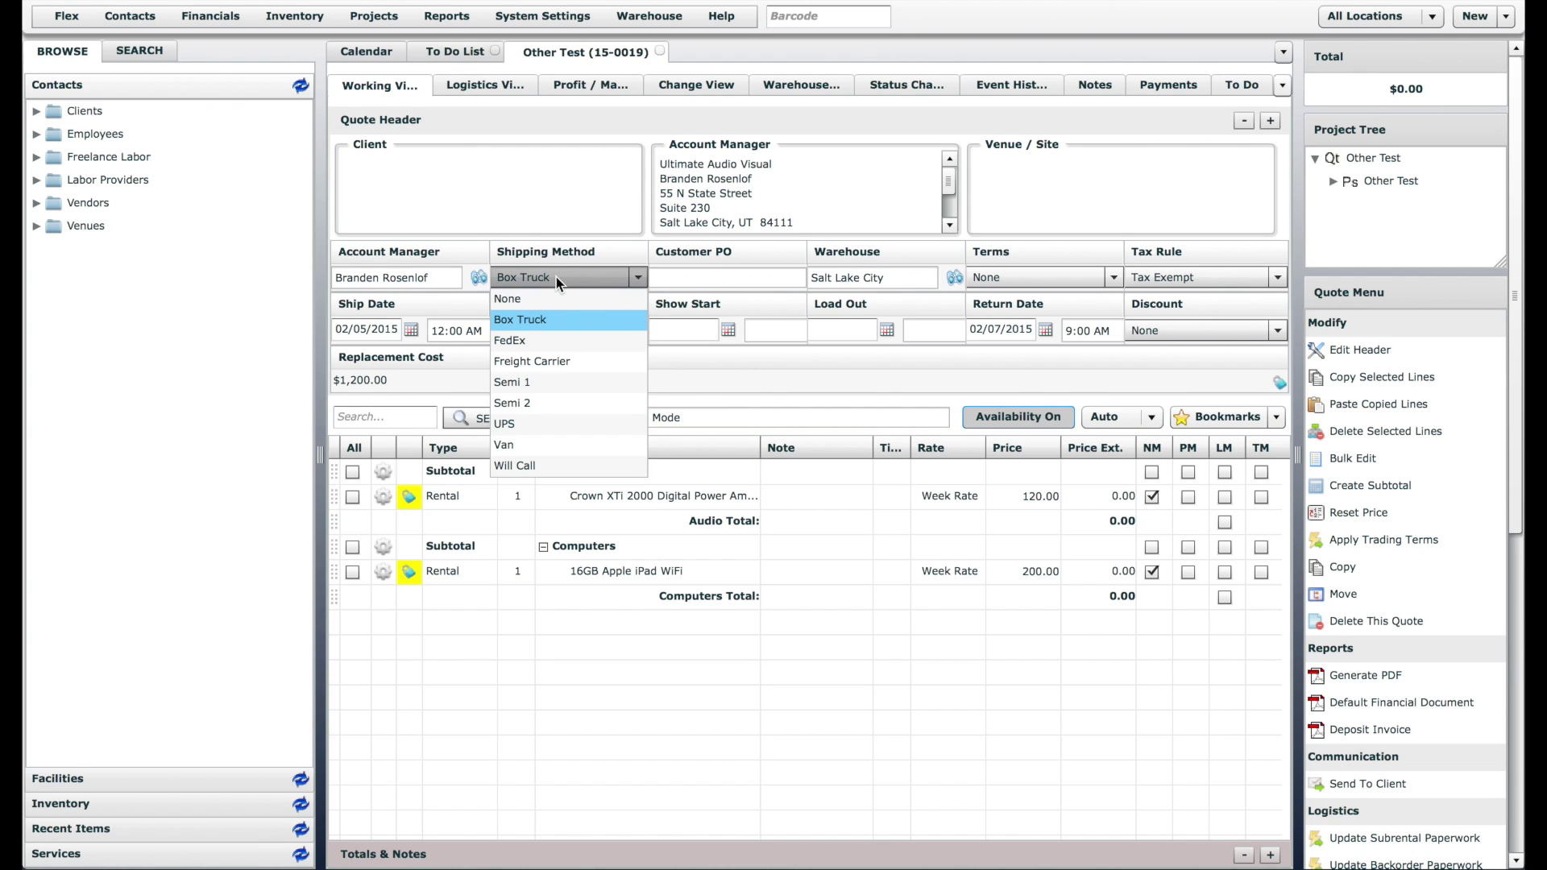
left_click(556, 277)
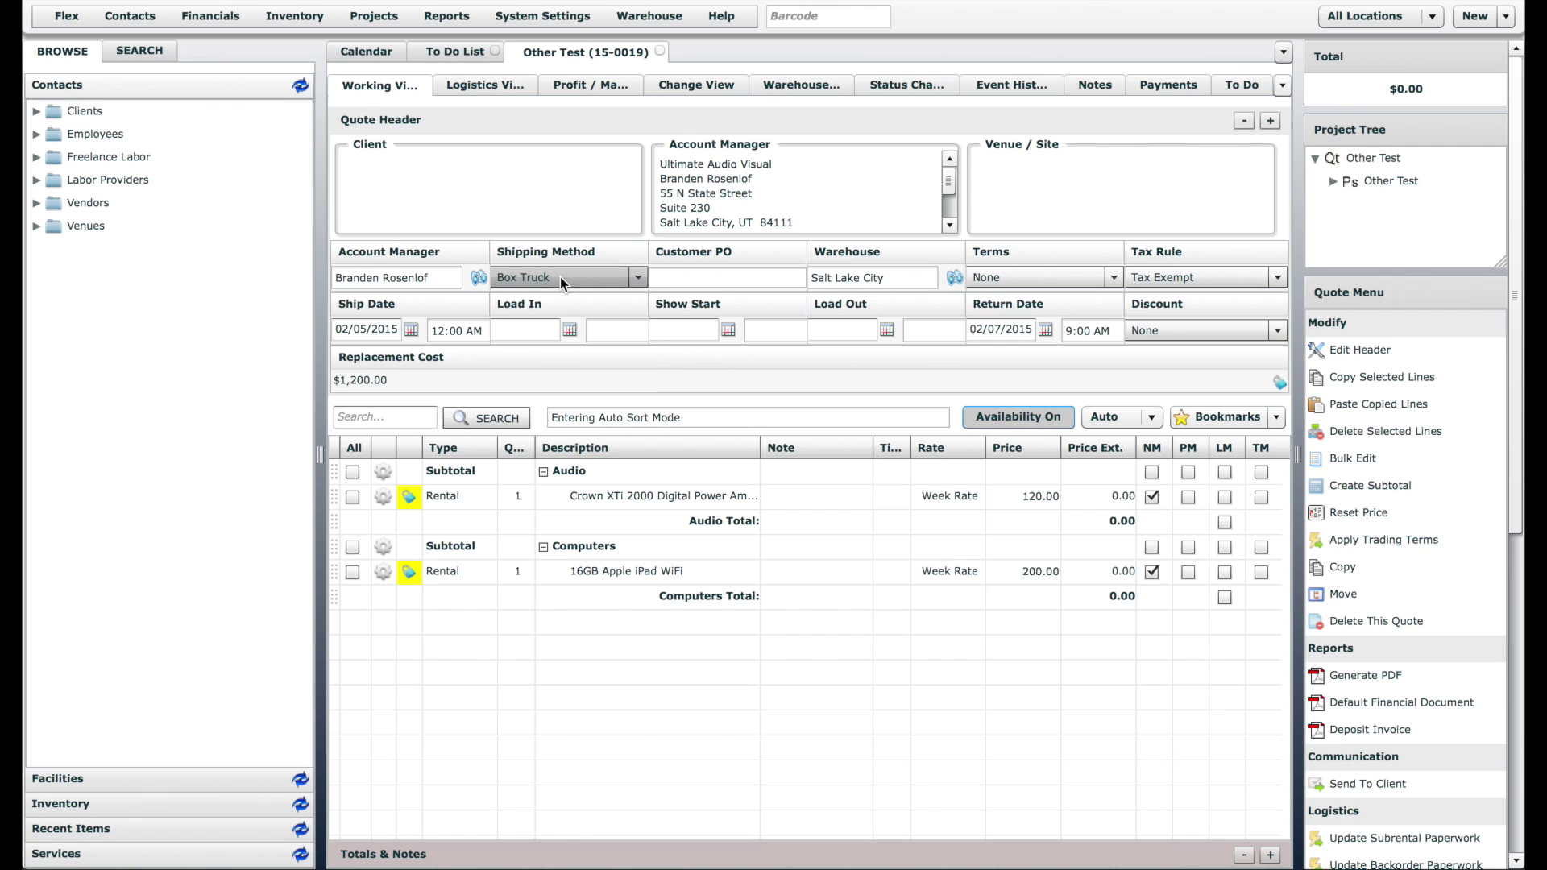
- Examine the shipping method choices in the Other Test quote's warehouse view and close the quote
left_click(810, 81)
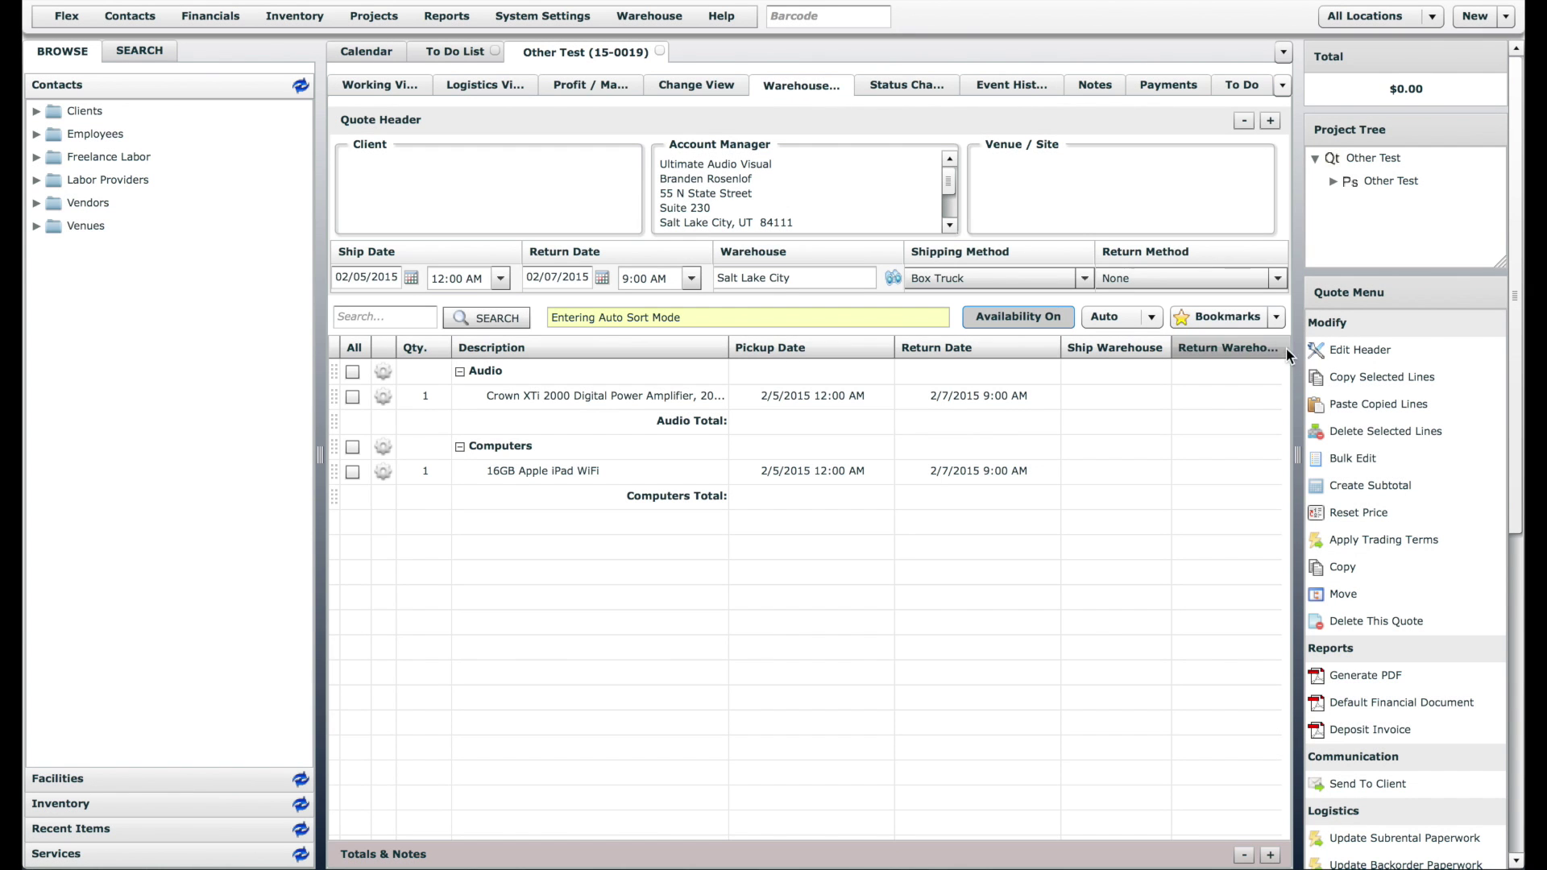
left_click(989, 287)
left_click(993, 280)
left_click(741, 113)
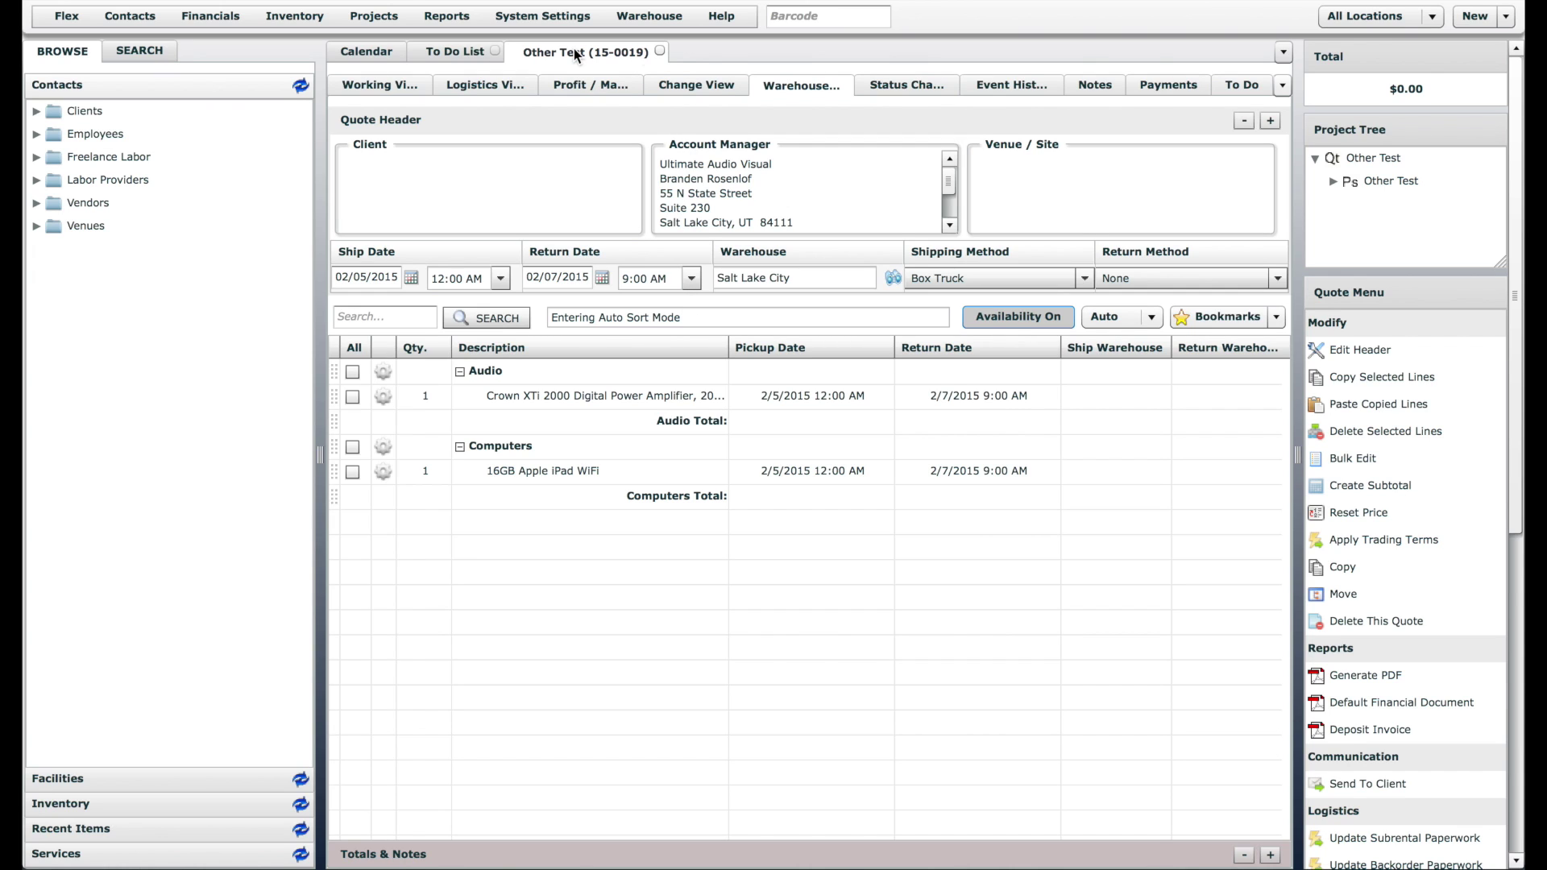
left_click(660, 51)
- Open the project quotes list, examine its columns, and close it
left_click(364, 52)
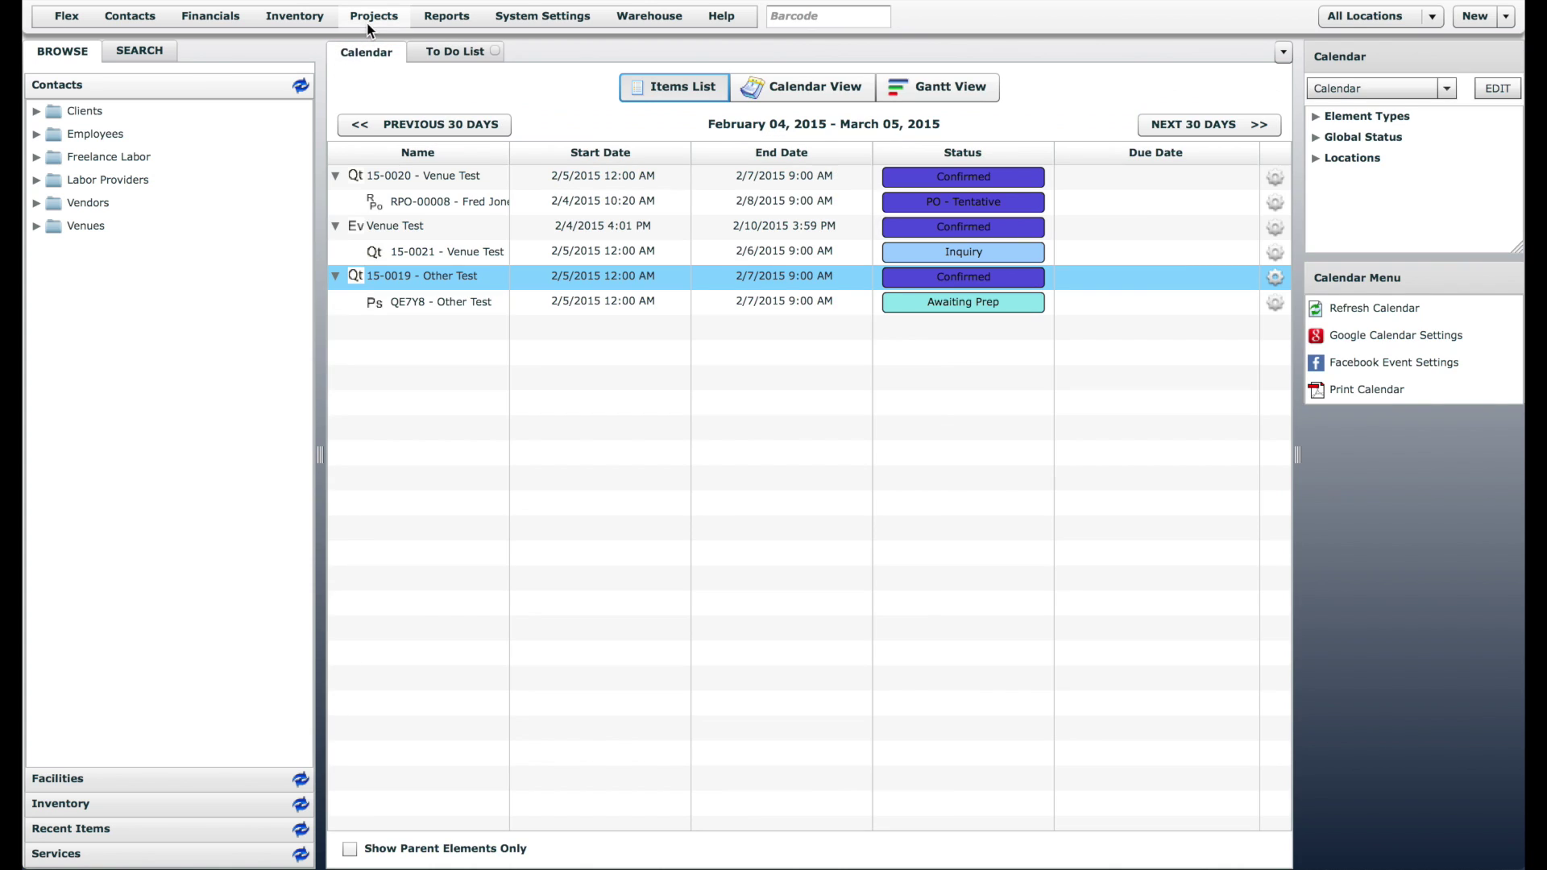
left_click(368, 26)
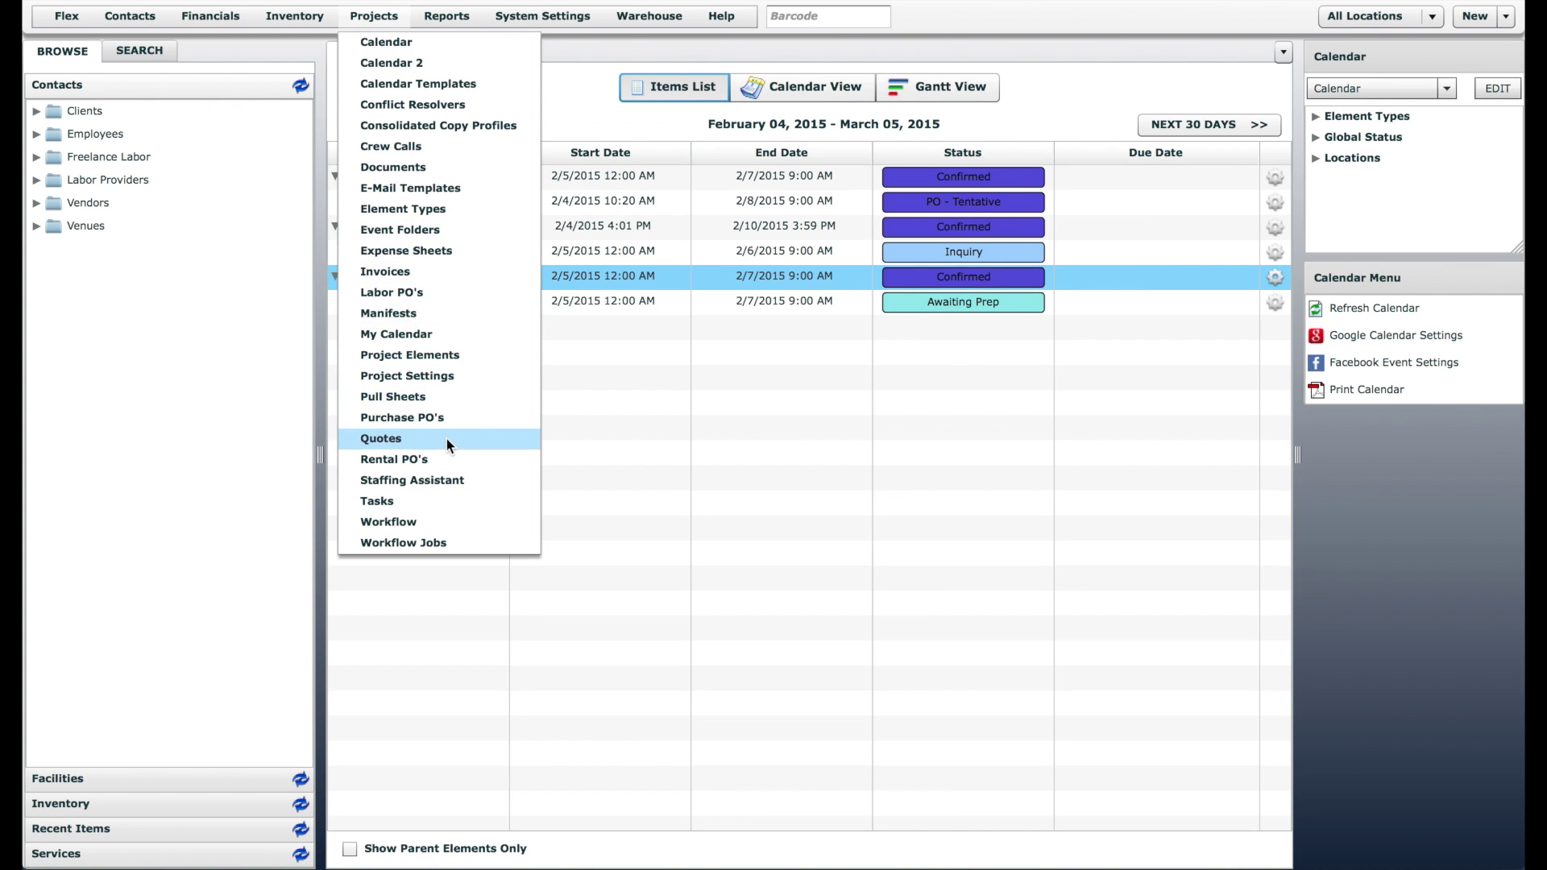
left_click(392, 445)
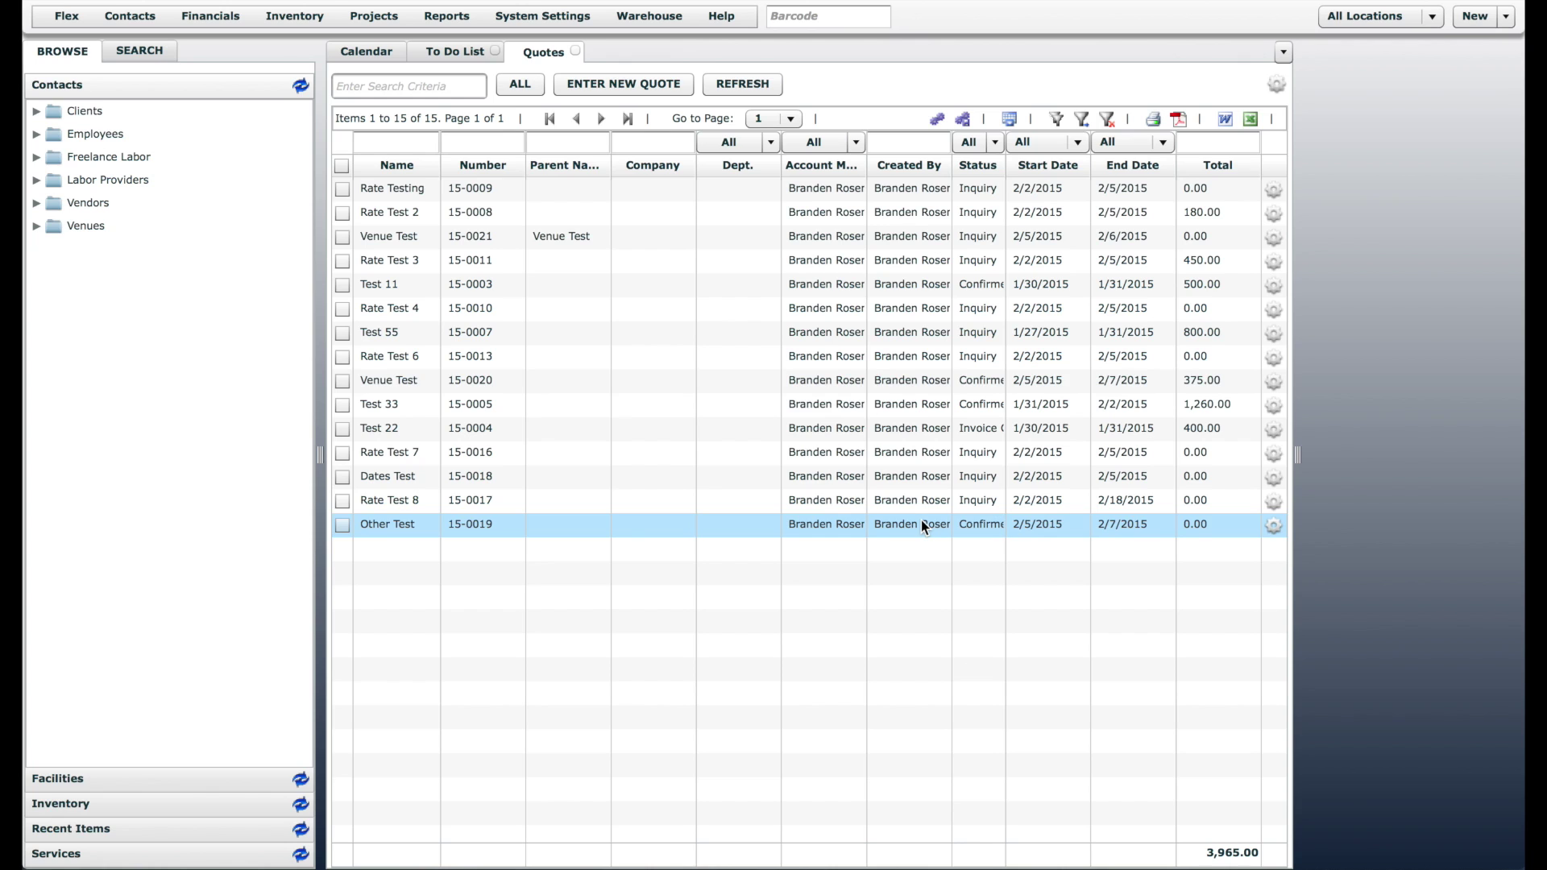
left_click(577, 50)
- Open the Quote definition from the project elements and show its search options
left_click(368, 50)
left_click(374, 16)
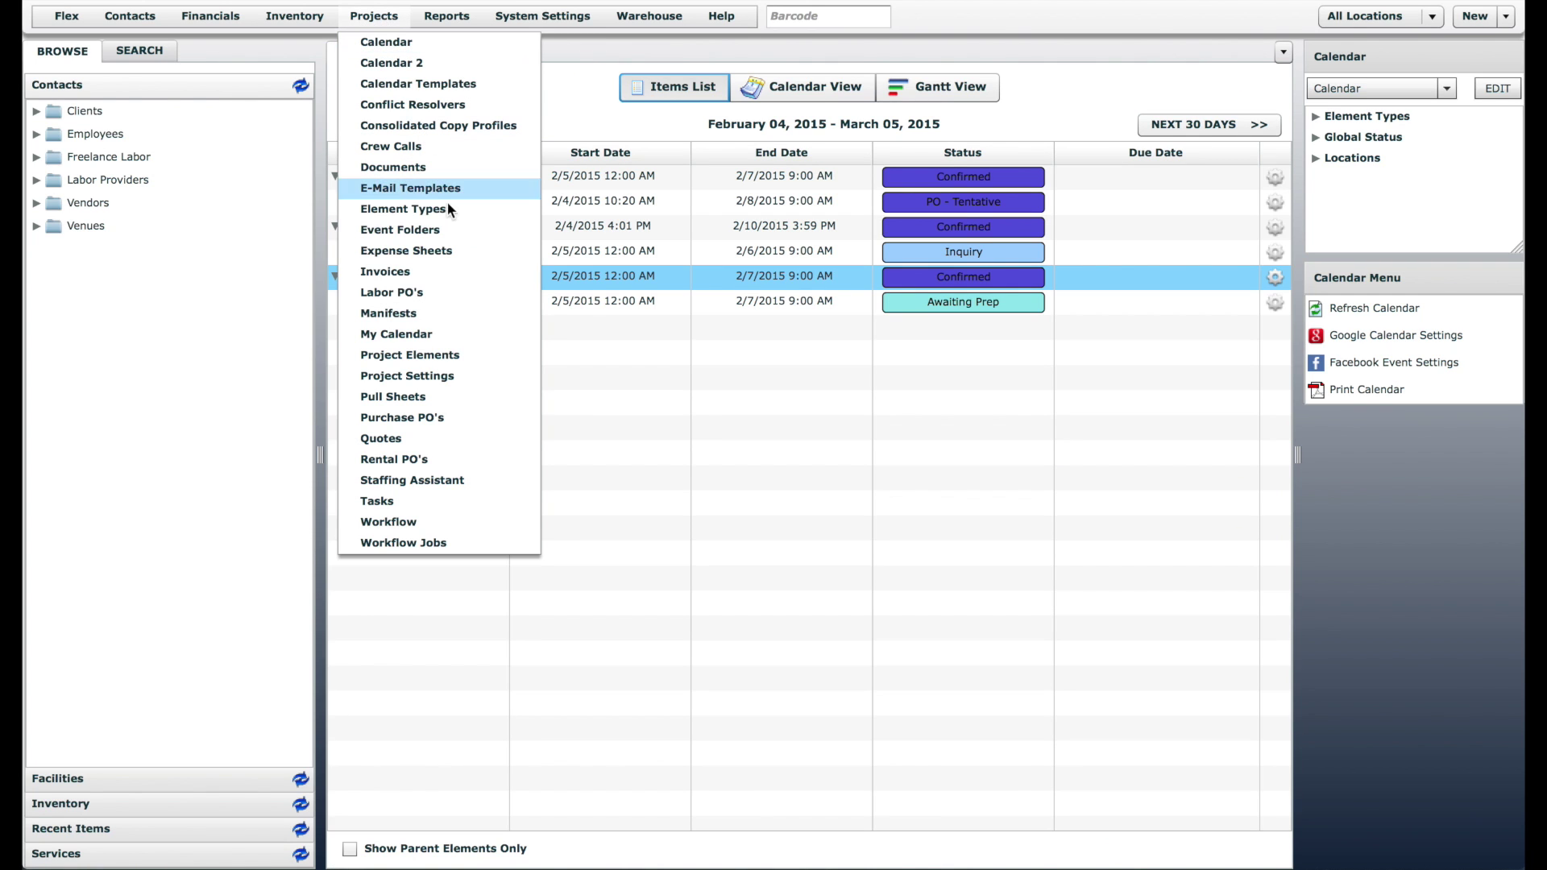
left_click(457, 356)
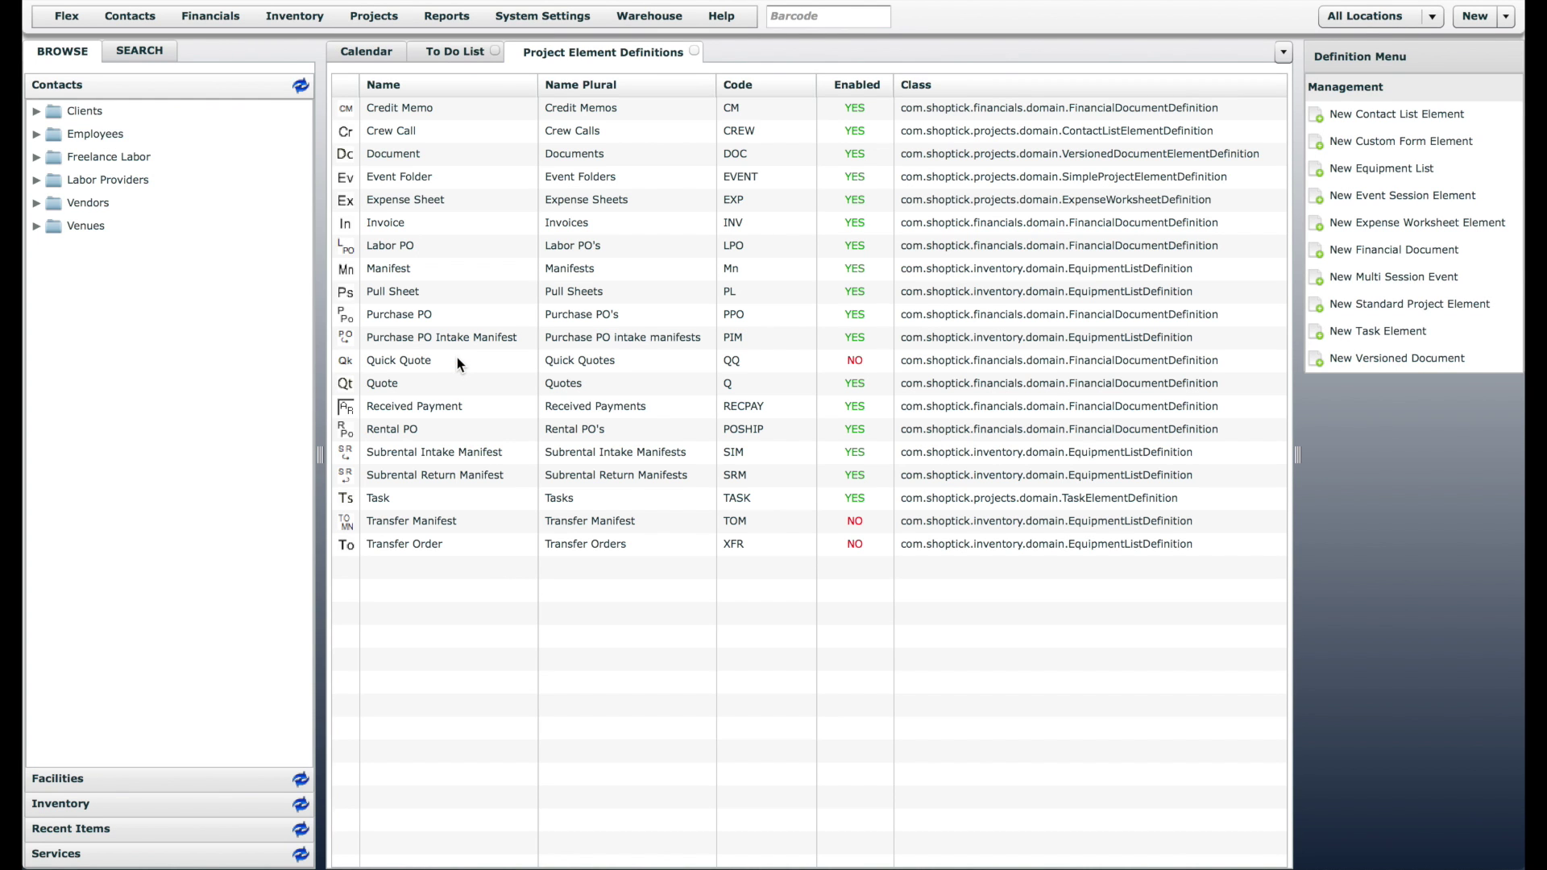
left_click(384, 382)
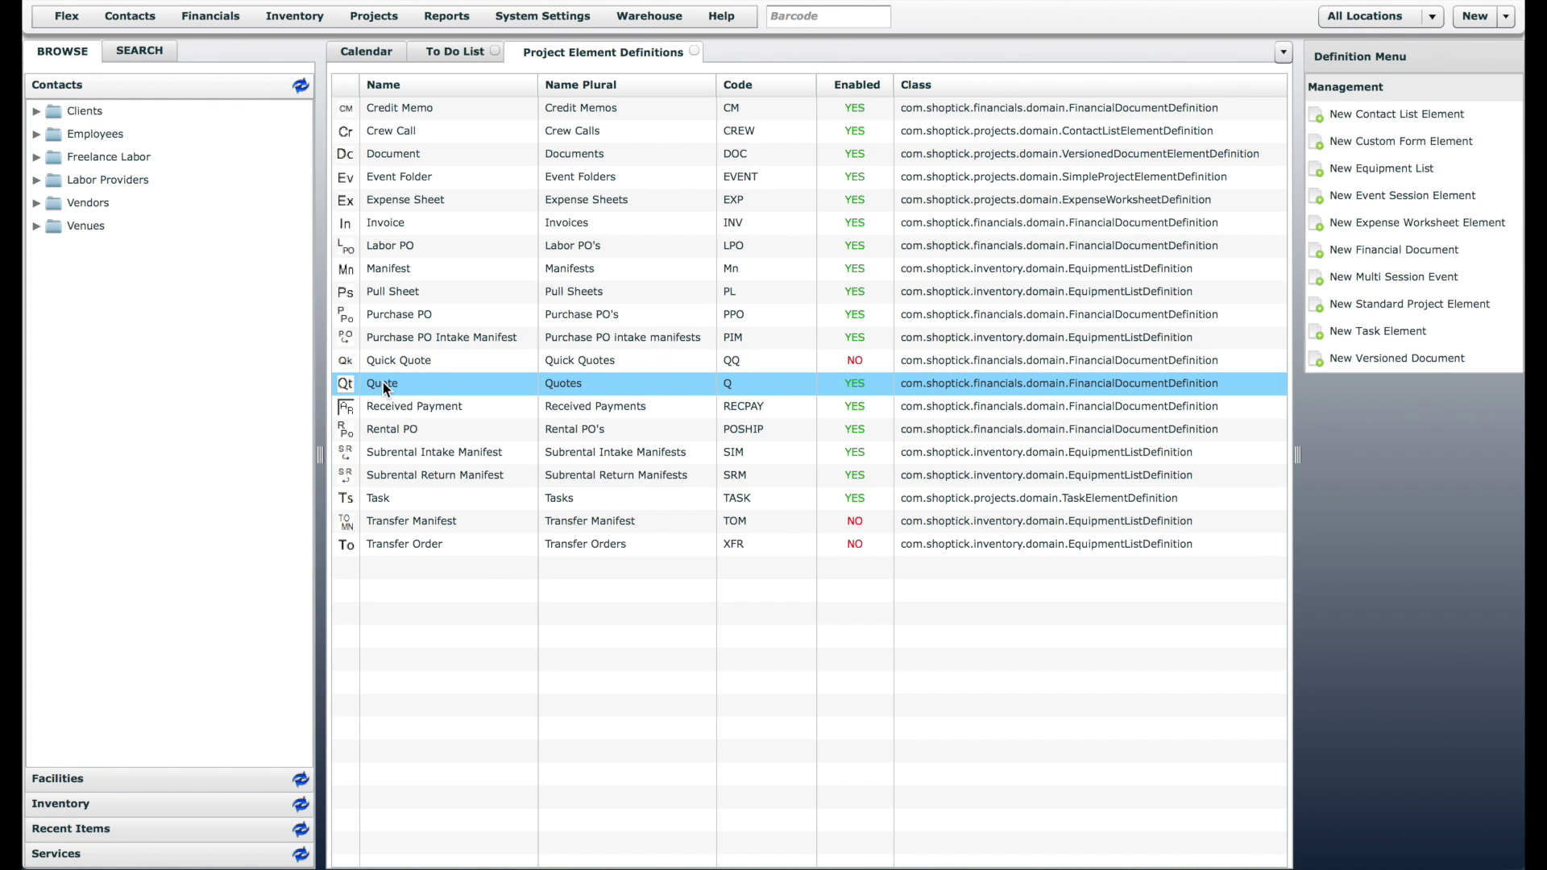
double_click(383, 382)
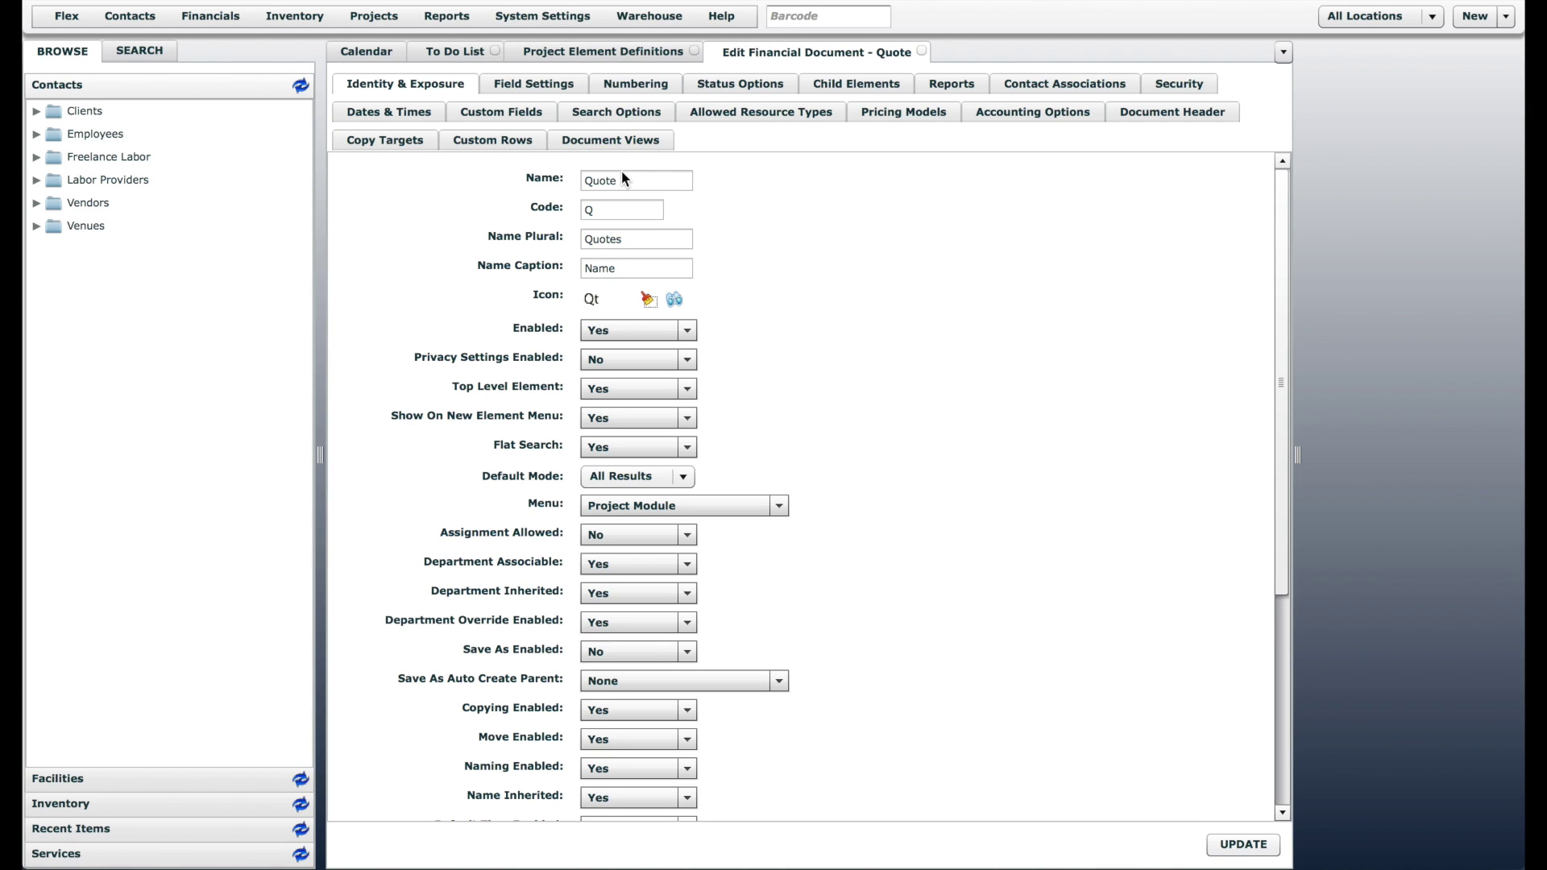
left_click(642, 111)
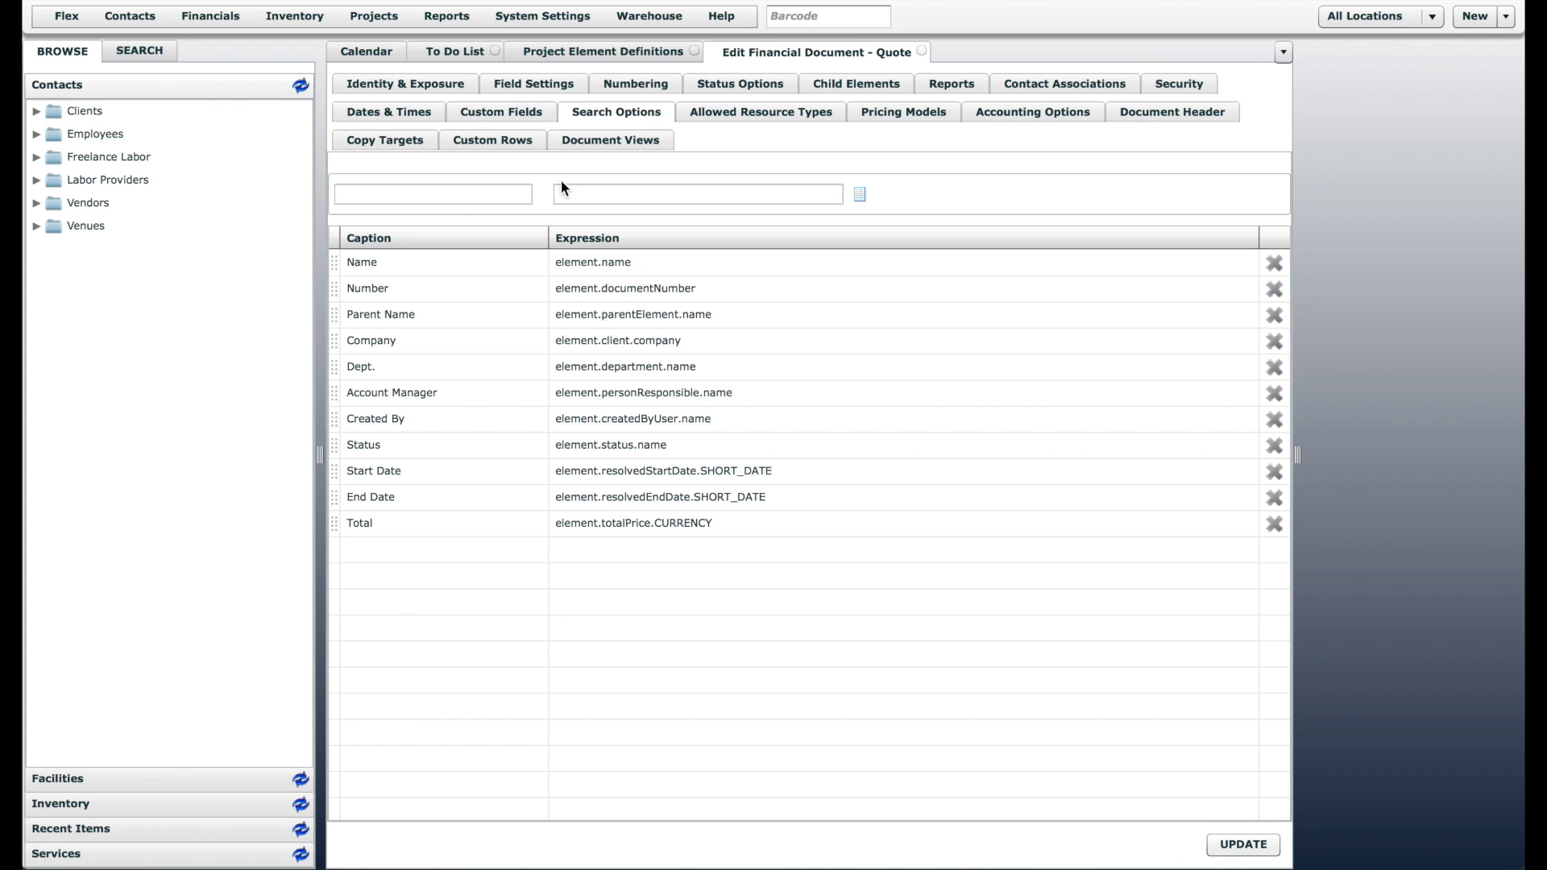
left_click(472, 195)
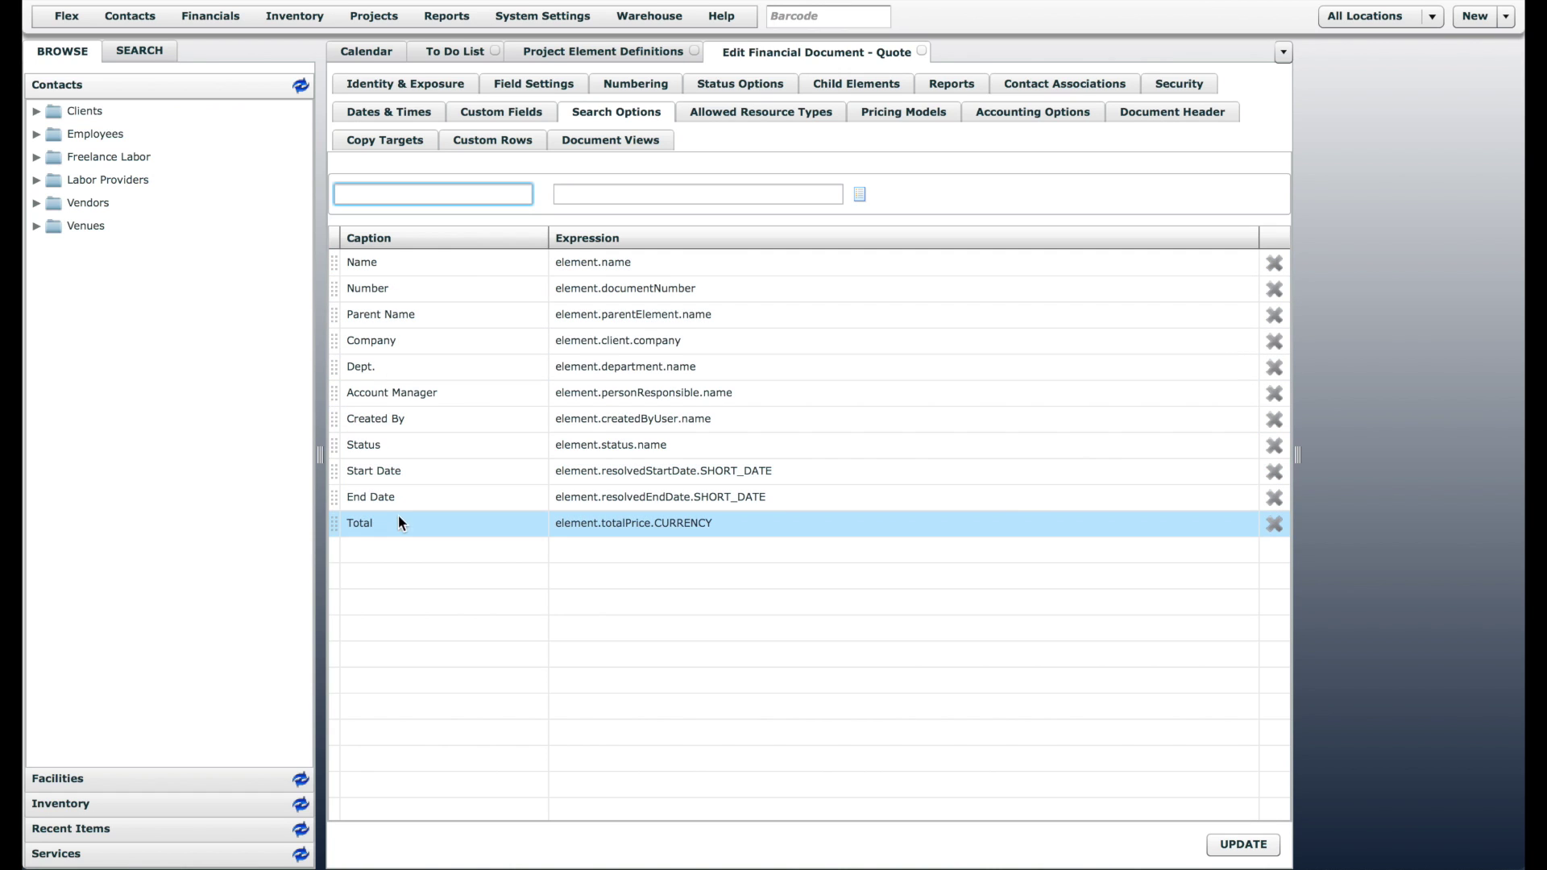
left_click(374, 17)
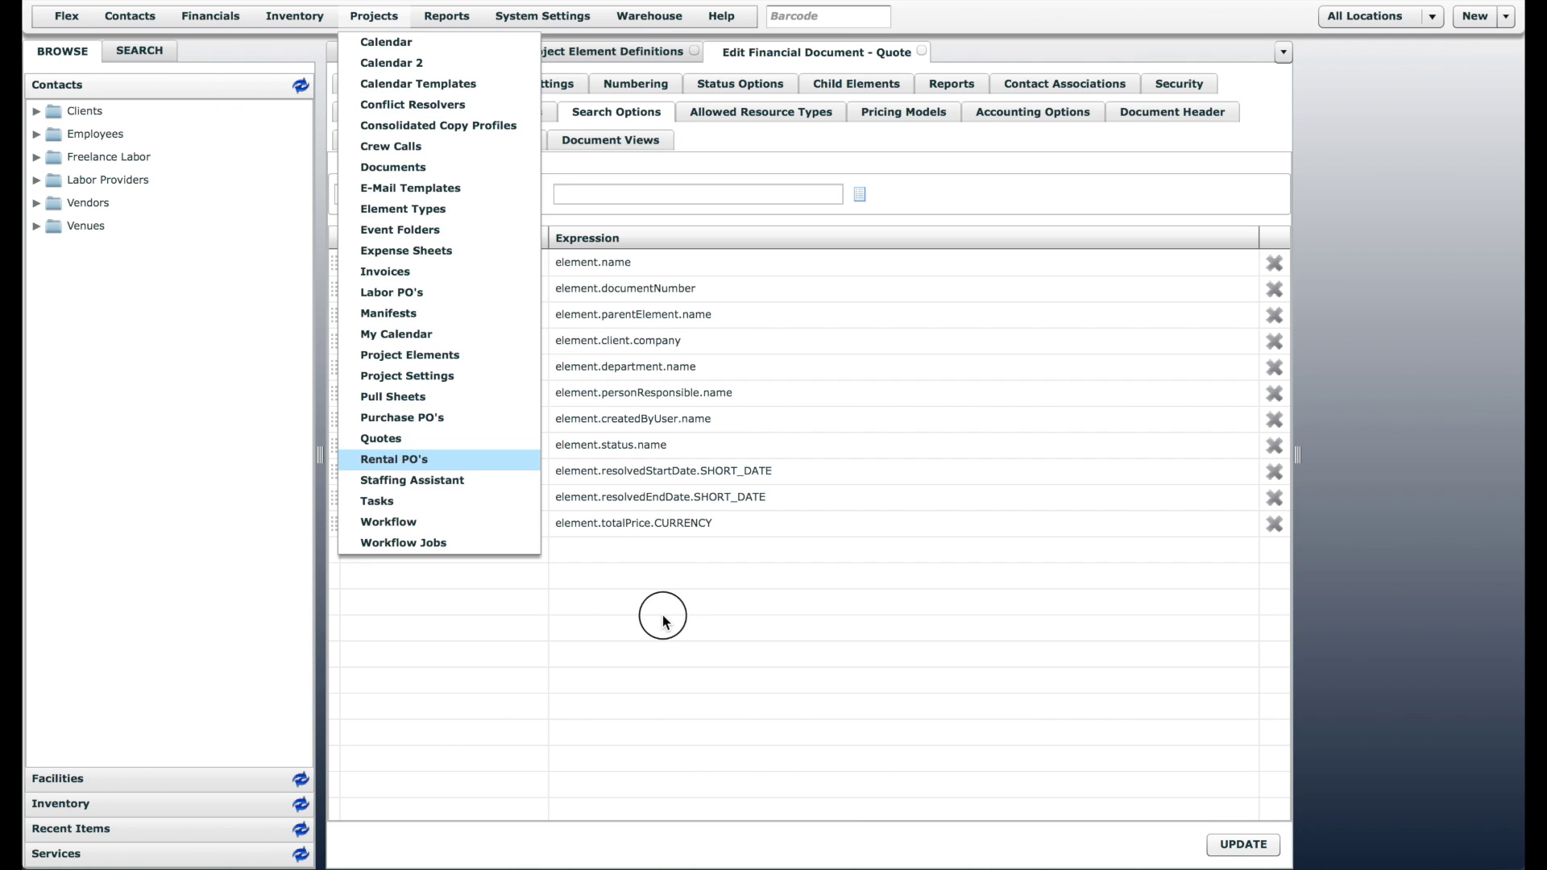
left_click(486, 548)
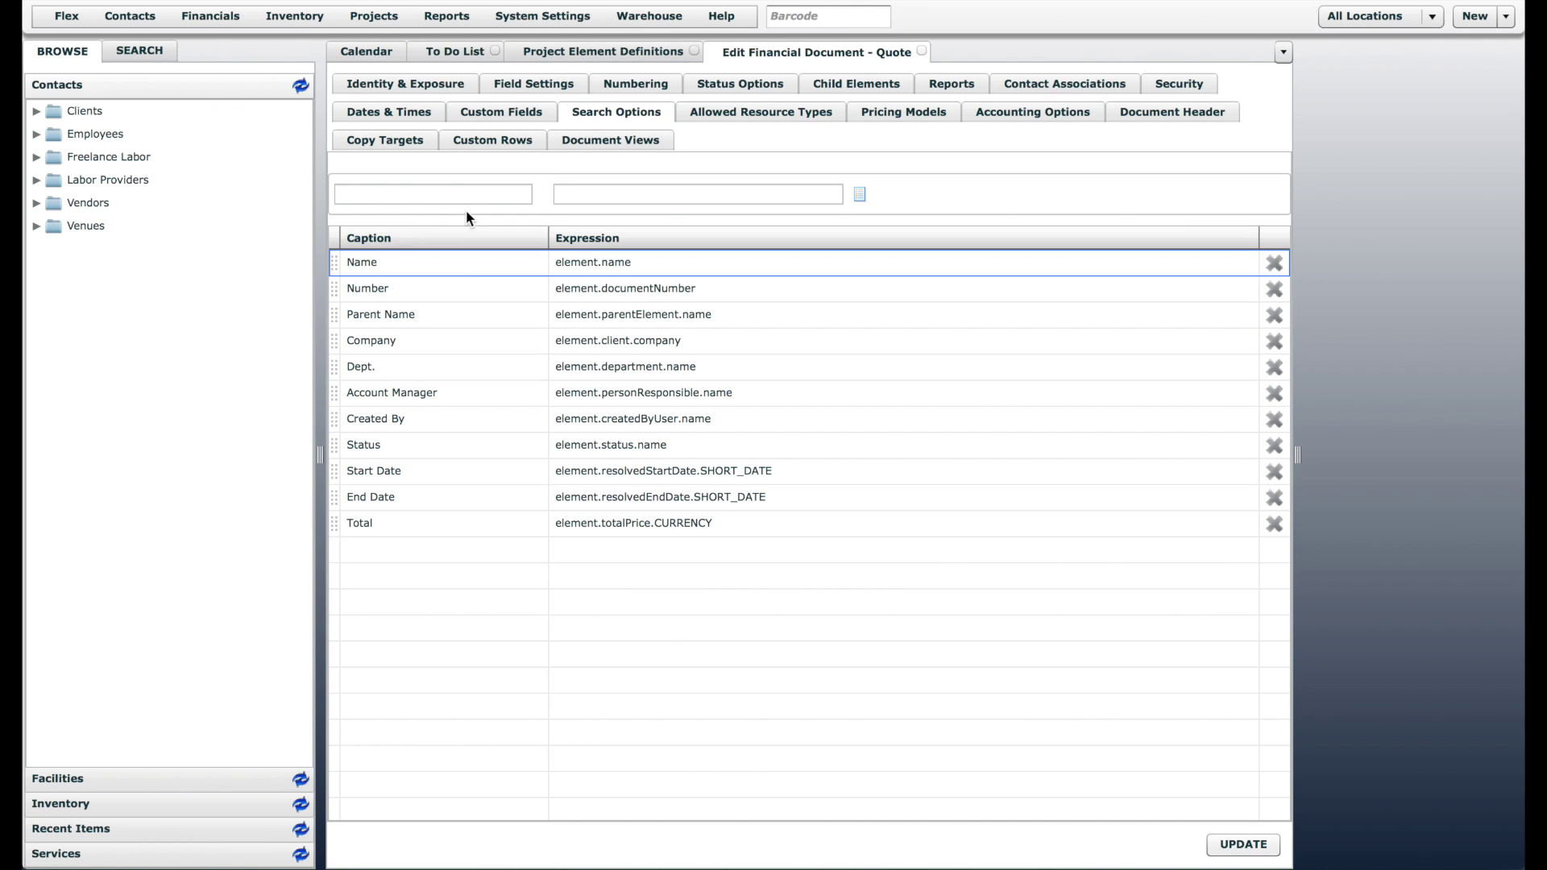
- Add a search column captioned Shipping Method with expression element.shippingMethod.name and move it directly above Status
left_click(514, 190)
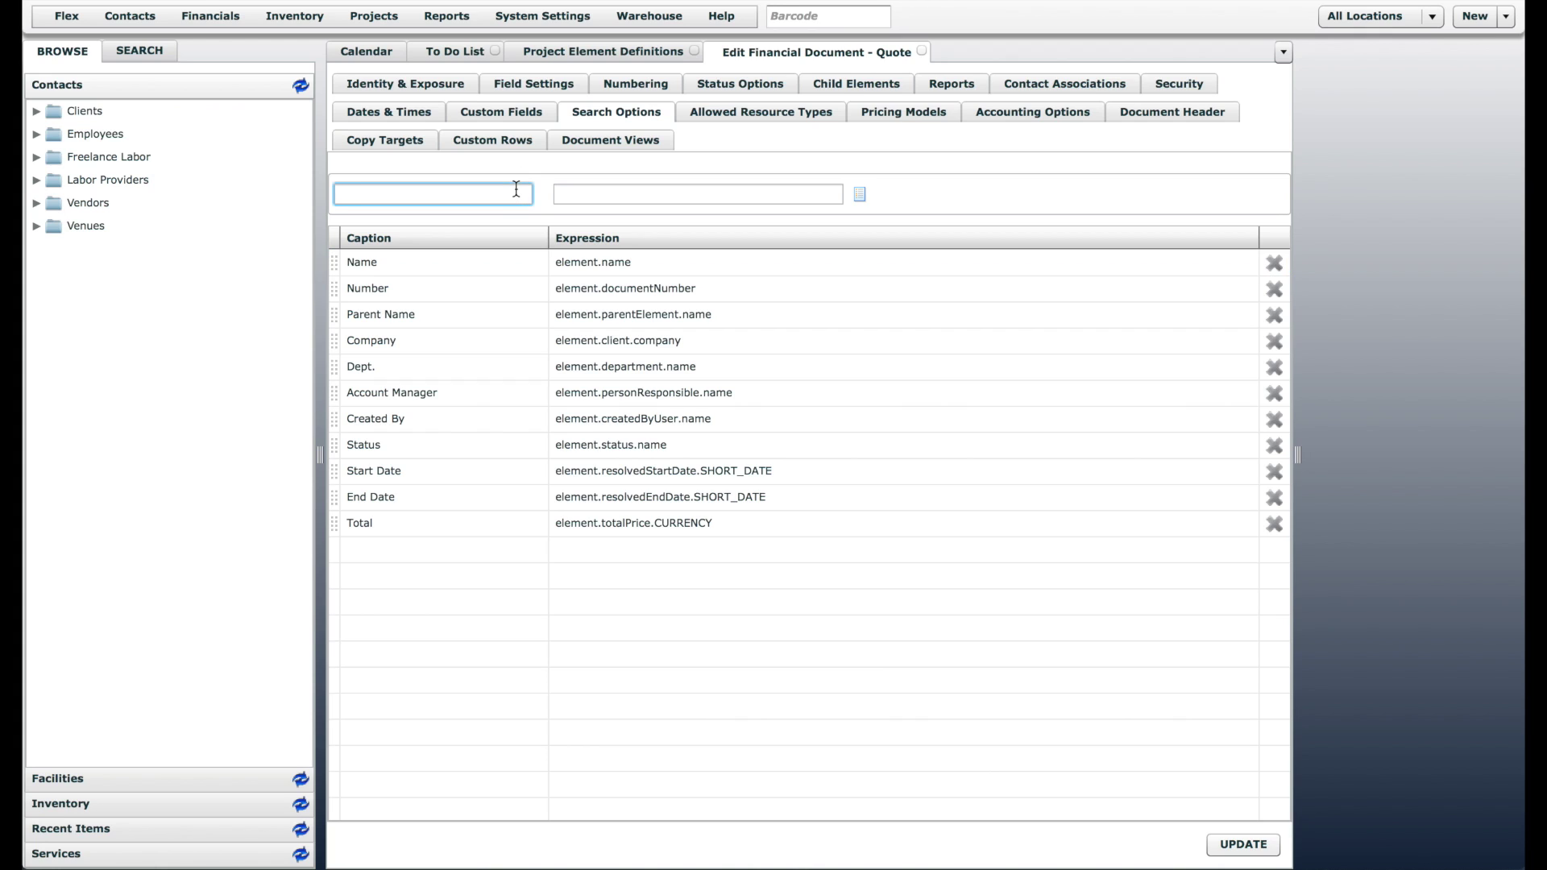
type("Shipping Method")
left_click(698, 194)
type("element.")
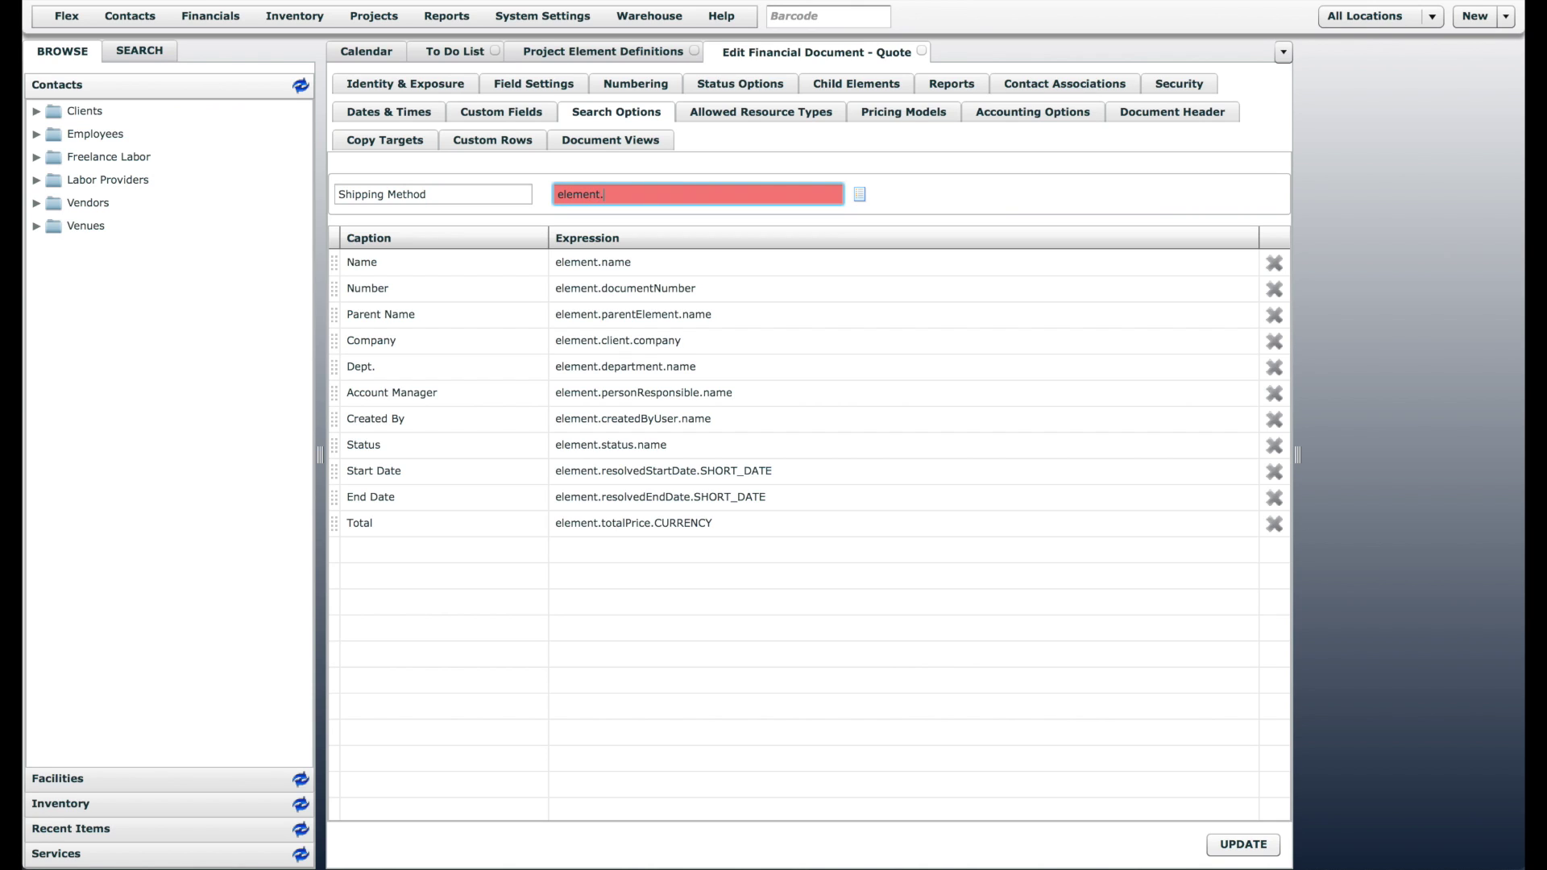
type("shippingMethod.name")
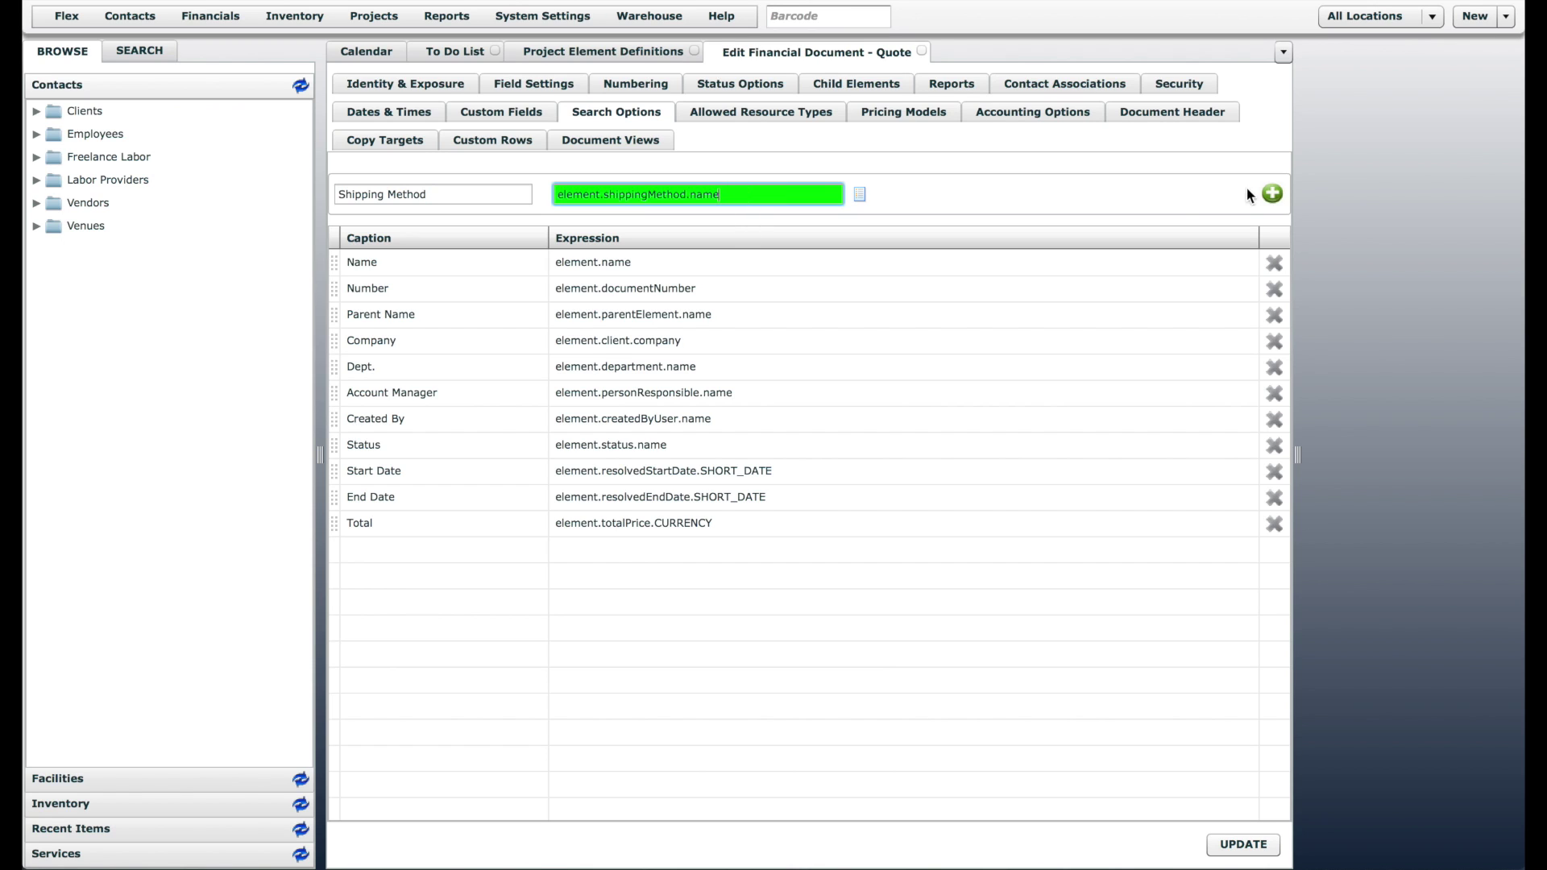
left_click(1270, 195)
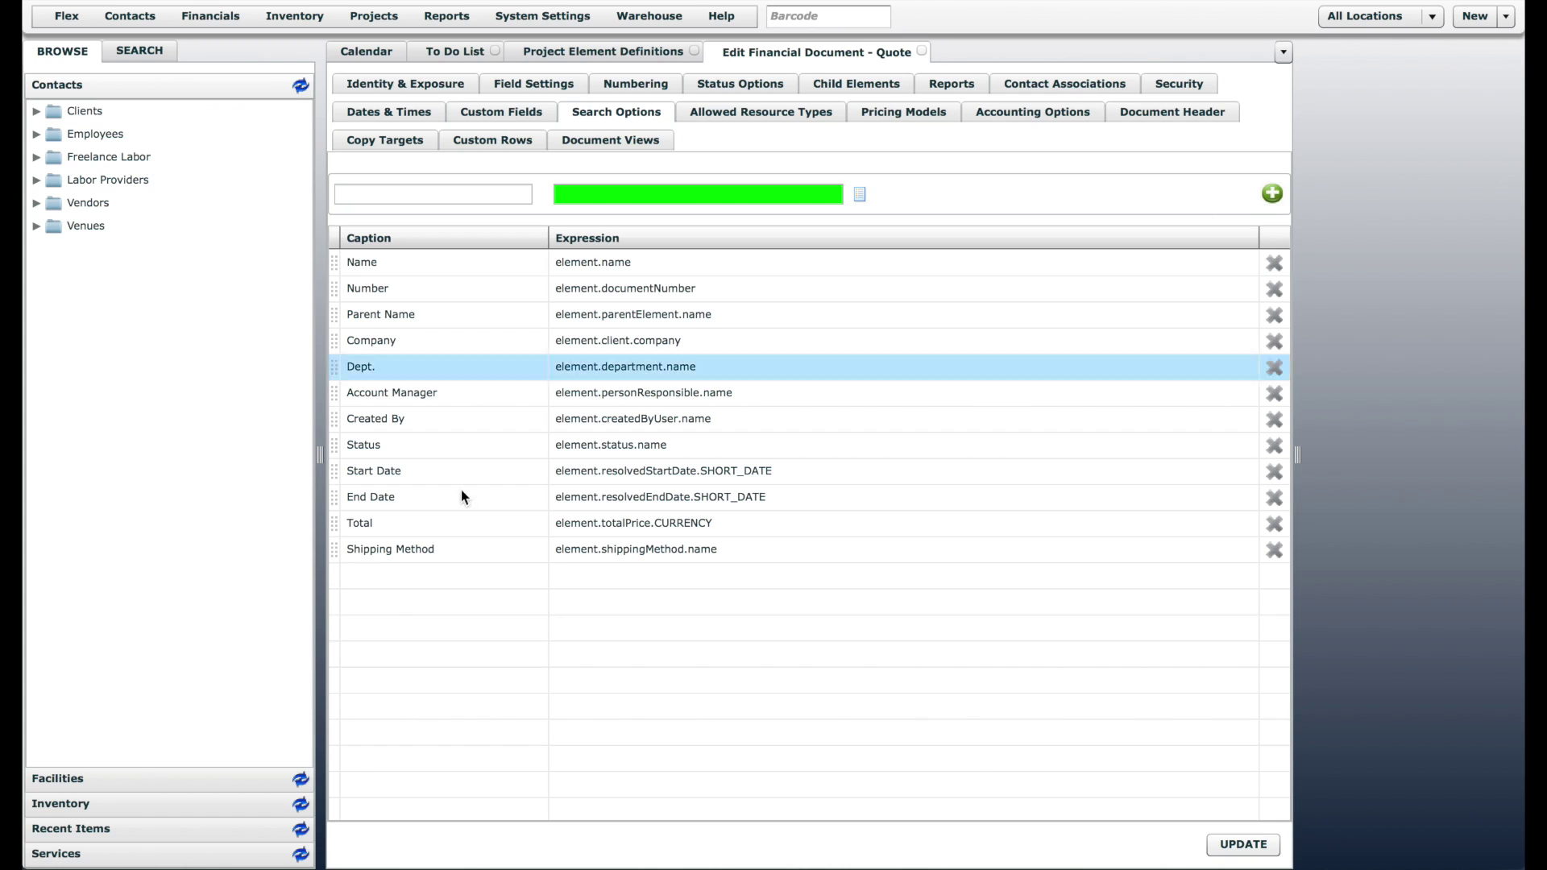
left_click(356, 549)
left_click_drag(333, 553, 333, 448)
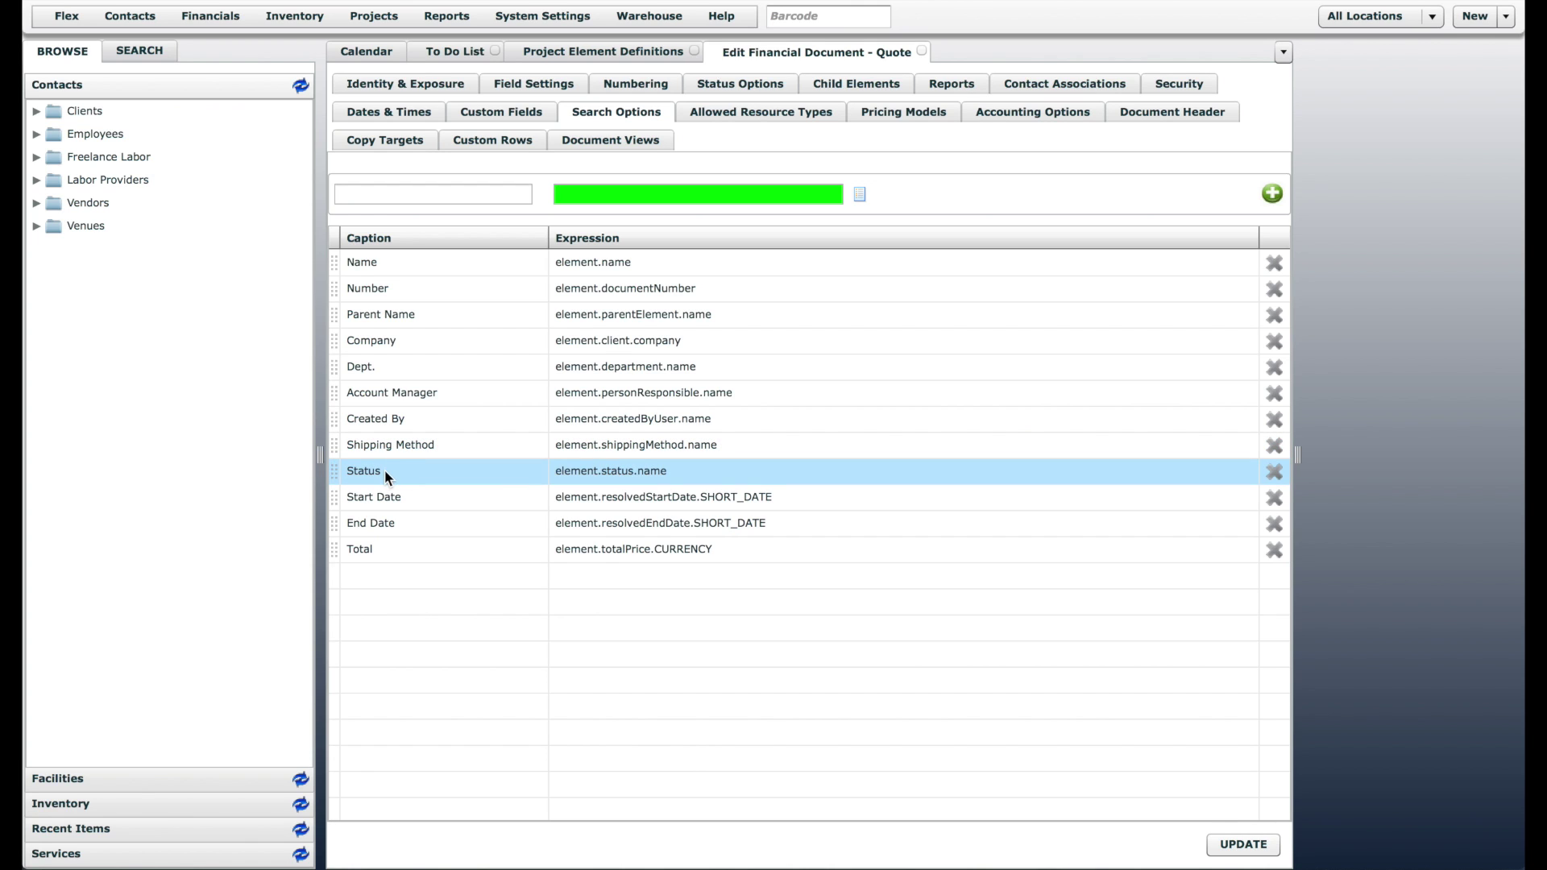
- Add a search column captioned Shipping Type with expression element.shippingMethod.type and move it directly above Status
mouse_move(335, 553)
left_mouse_down()
mouse_move(324, 484)
mouse_move(337, 559)
mouse_move(337, 545)
left_mouse_up()
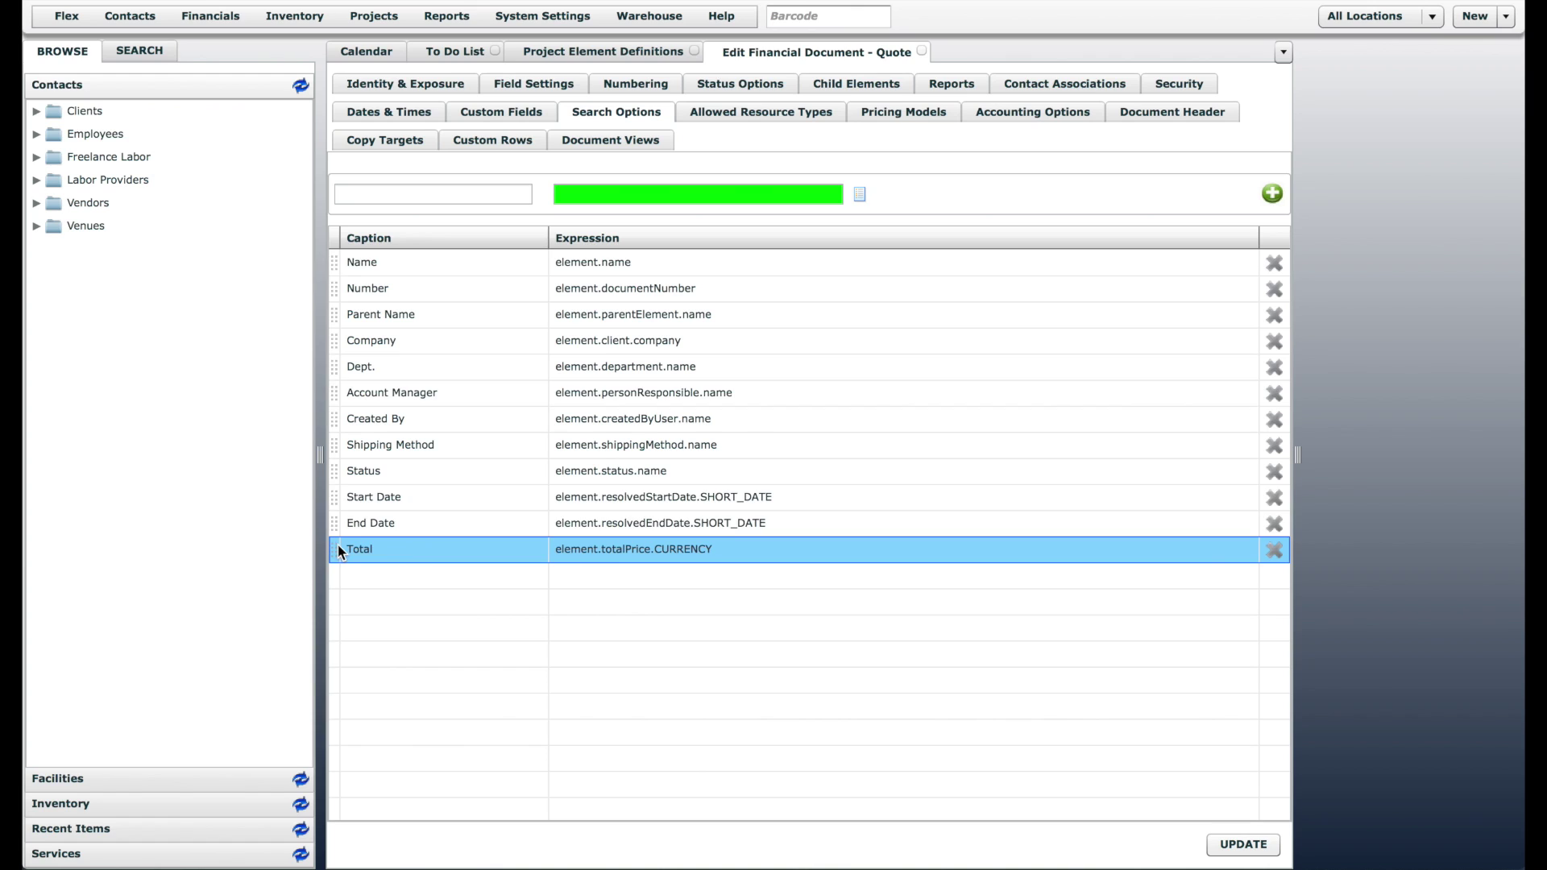
left_click(464, 194)
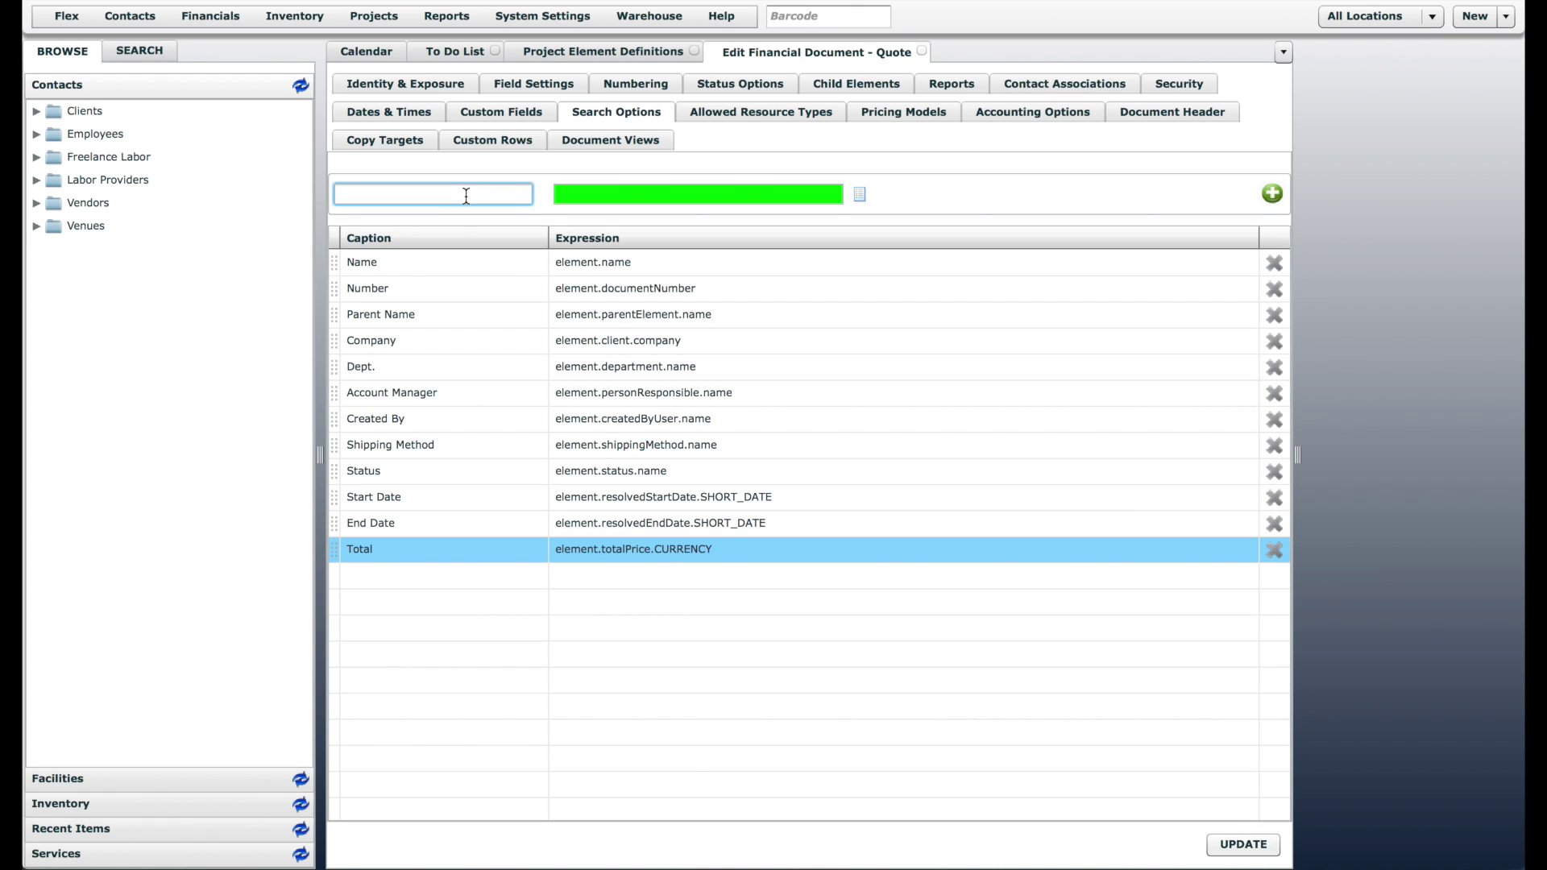
type("Shipping Type")
left_click(445, 194)
left_click(455, 194)
left_click(614, 195)
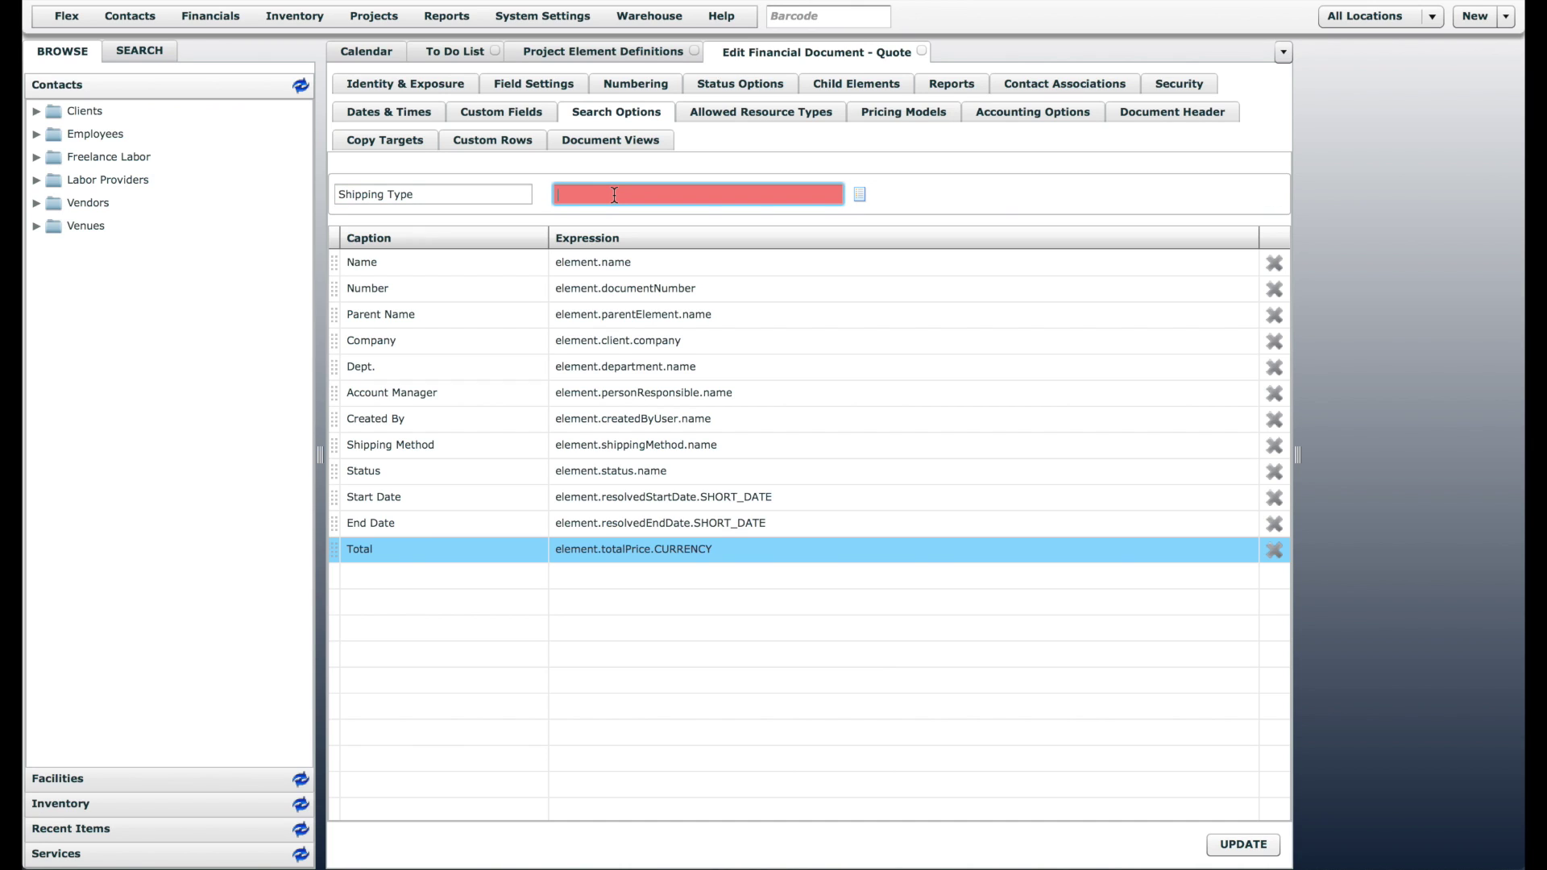
type("element.shippingMethod.type")
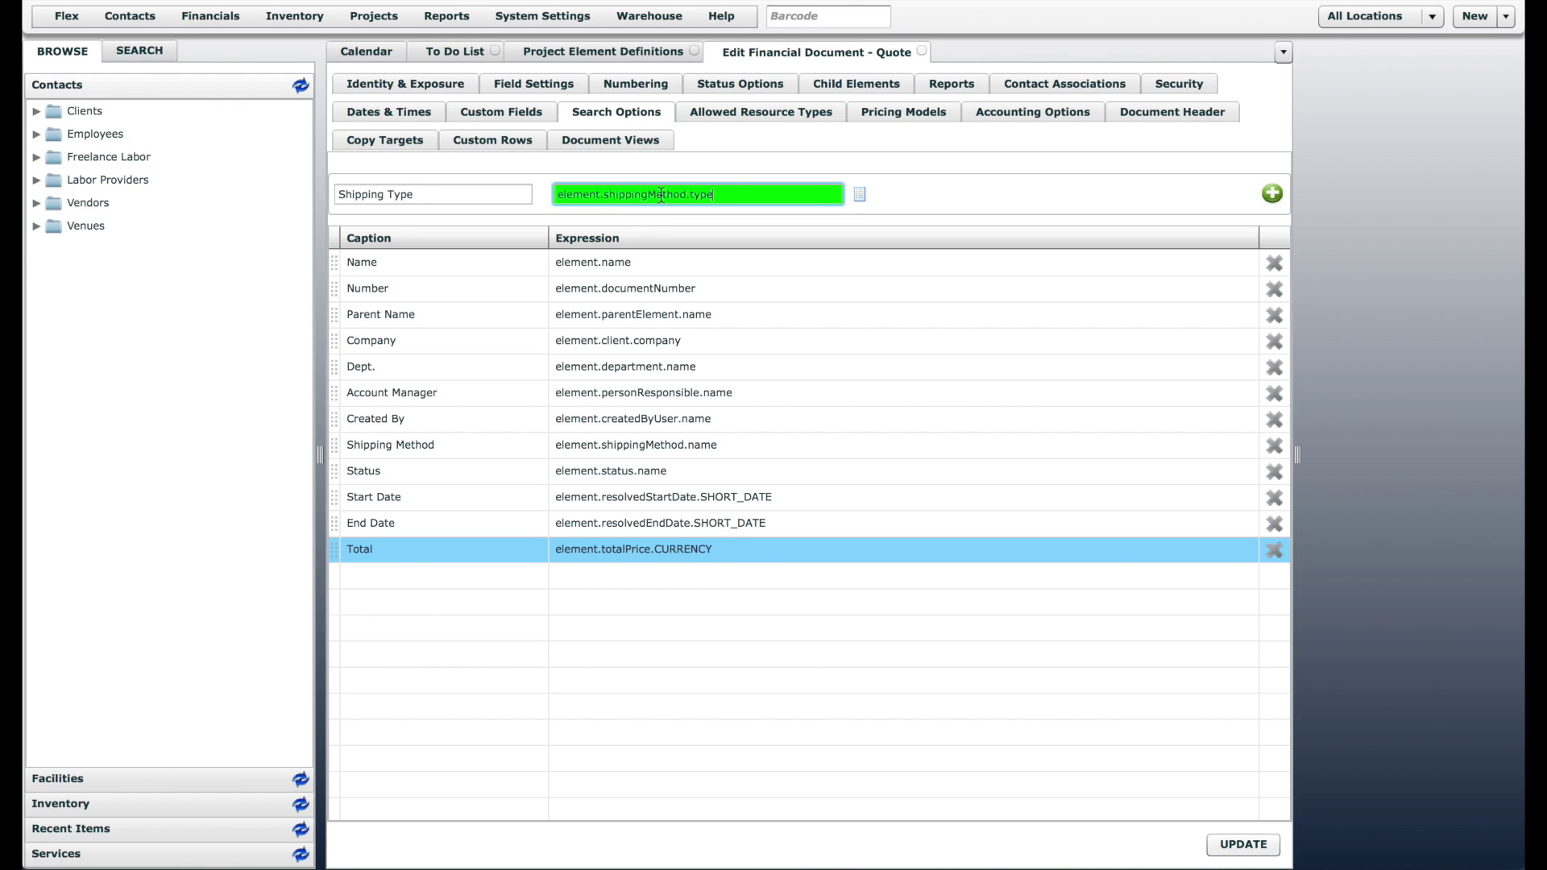
left_click(1272, 194)
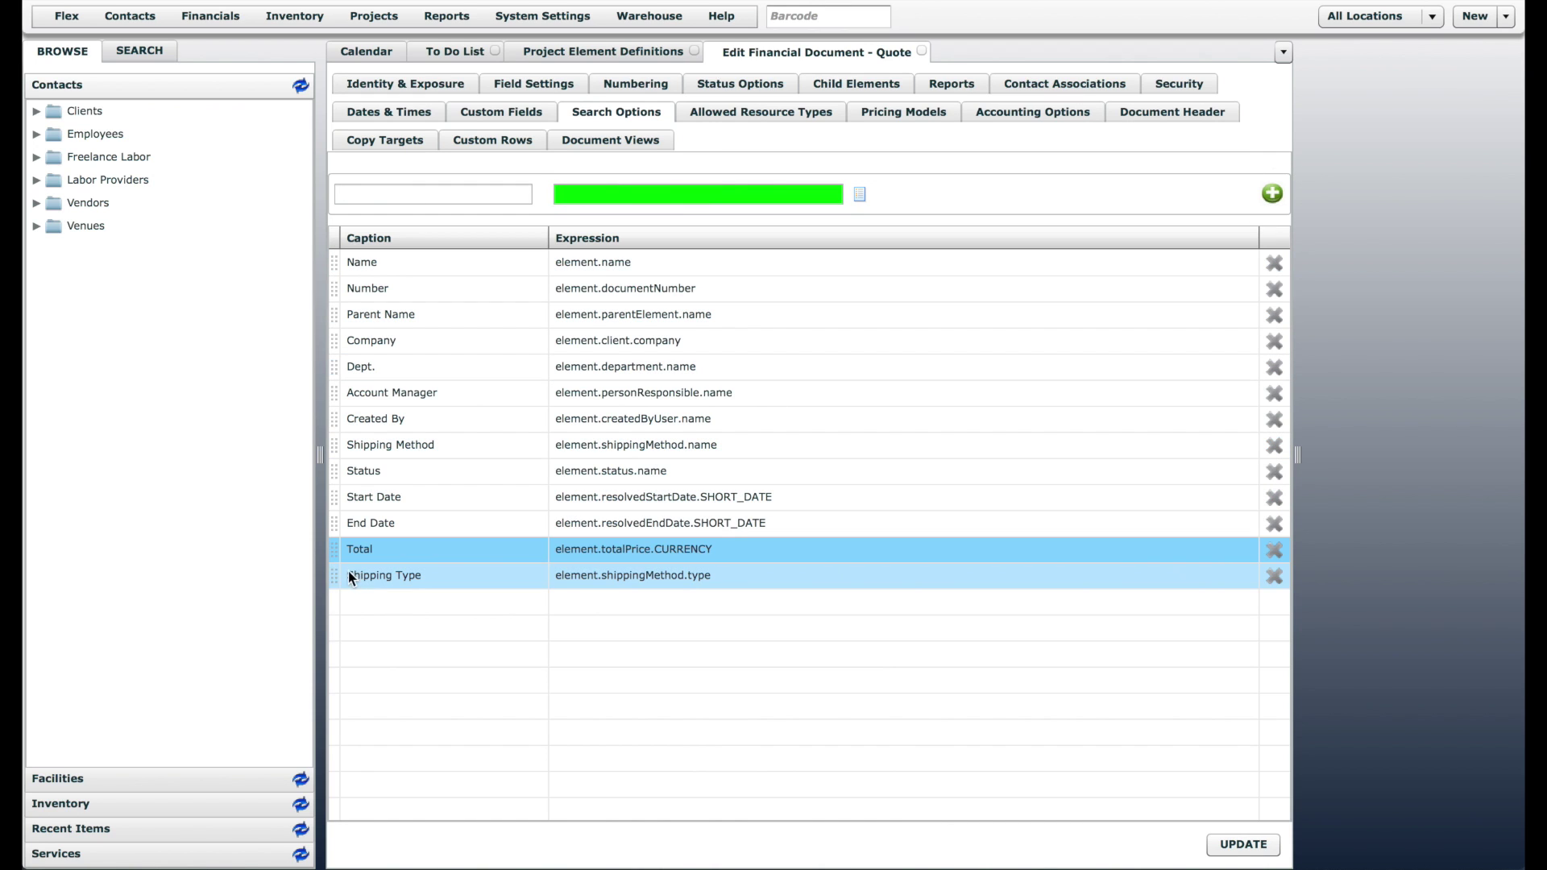
left_click_drag(332, 577, 335, 467)
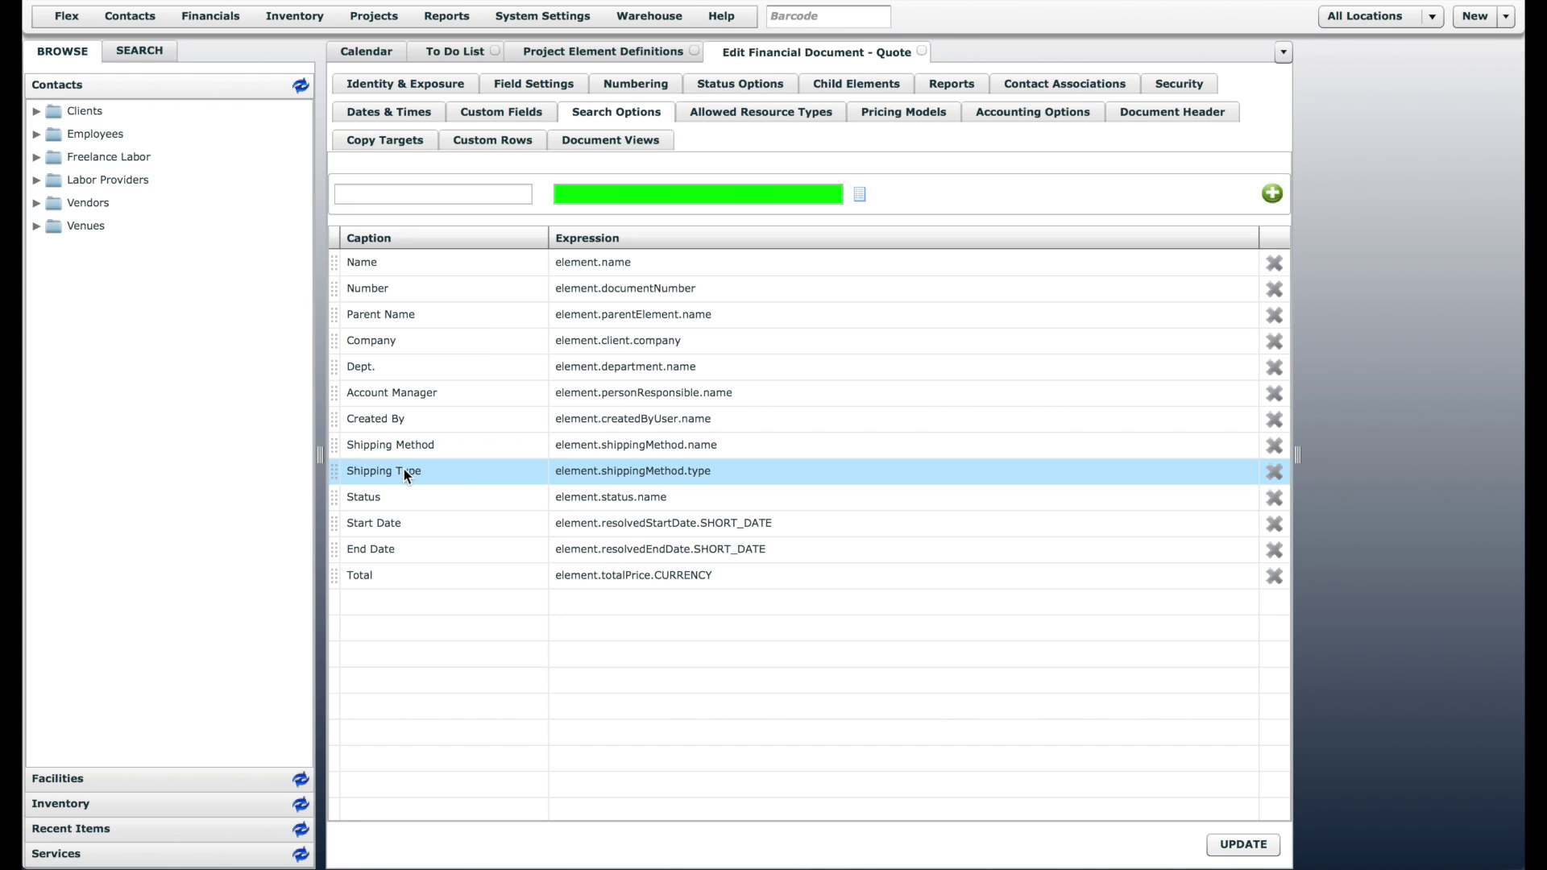
- Add a search column captioned Min Time with expression element.shippingMethod.minimumDays and move it directly below Shipping Type
left_click(471, 195)
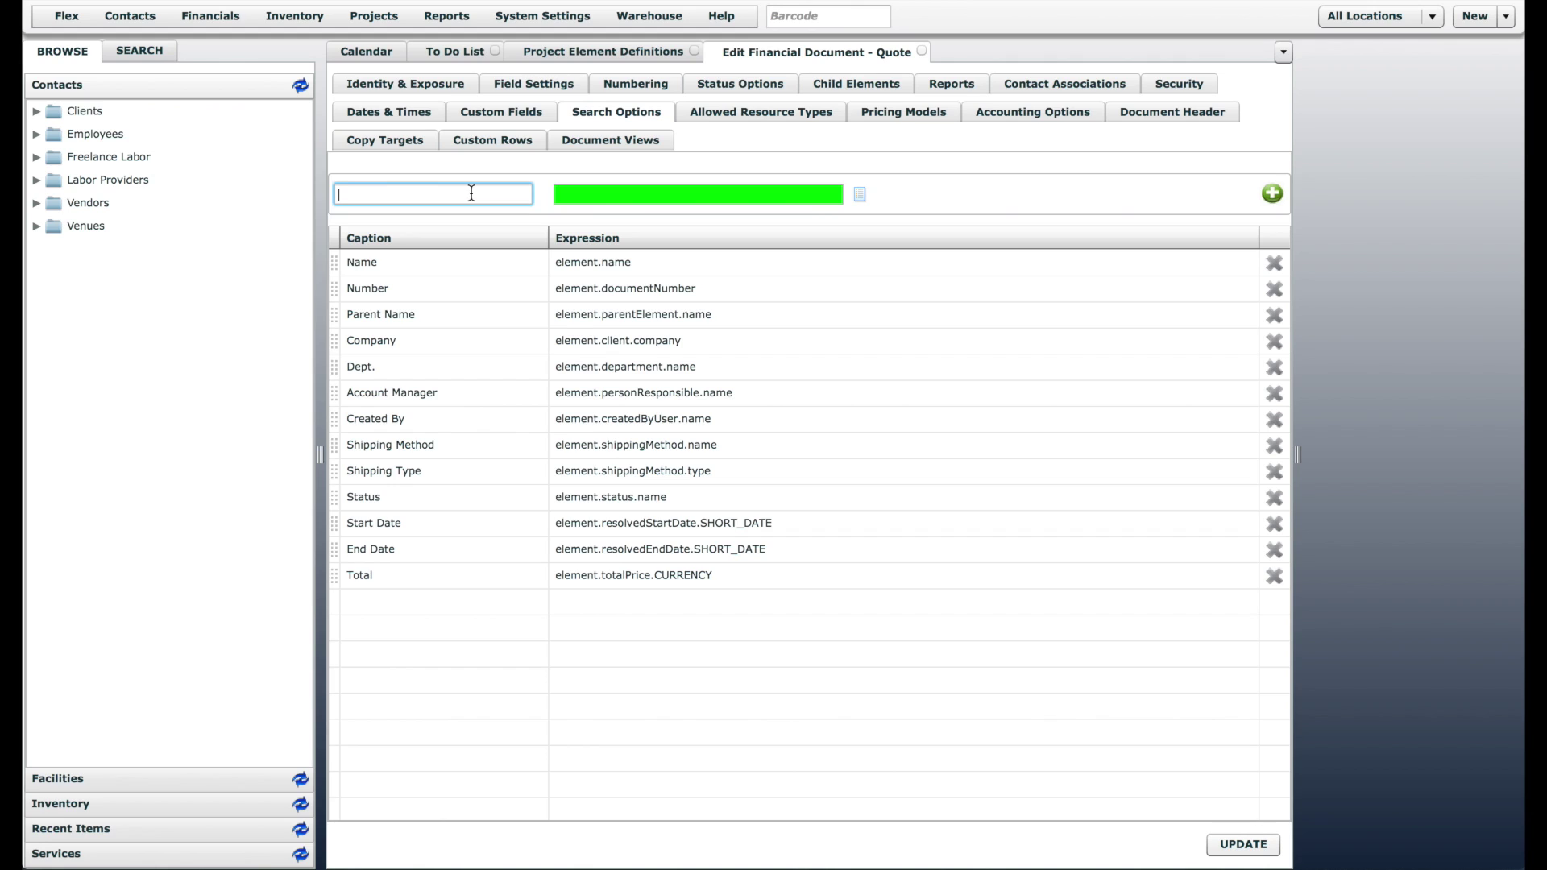
type("Mas")
key("BackSpace")
key("BackSpace")
type("in Time")
left_click(617, 198)
type("element.")
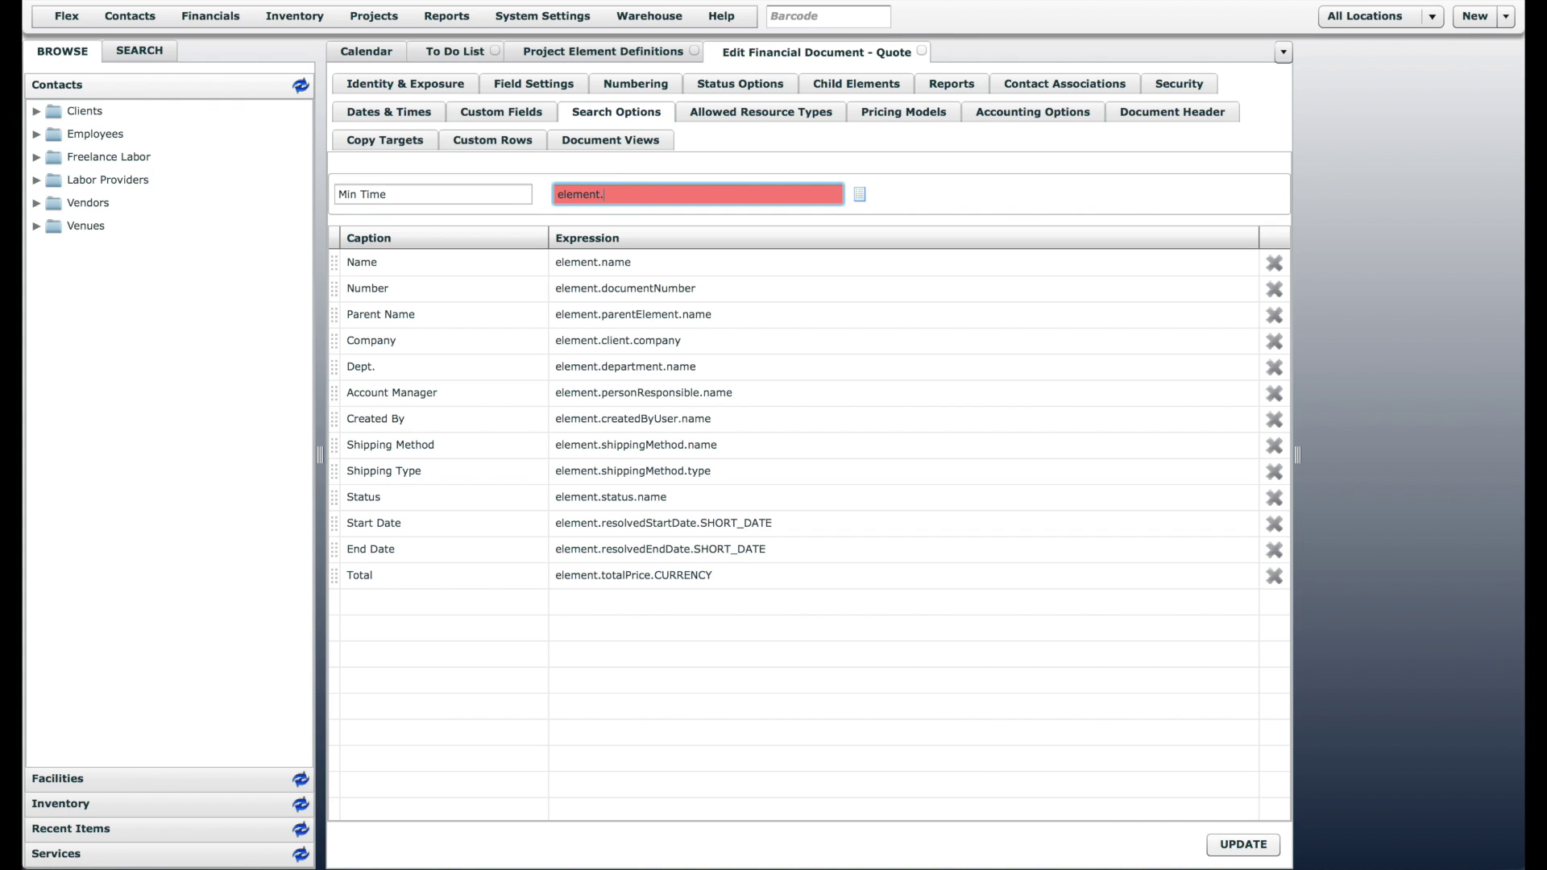
type("shippingMethod.minimumDays")
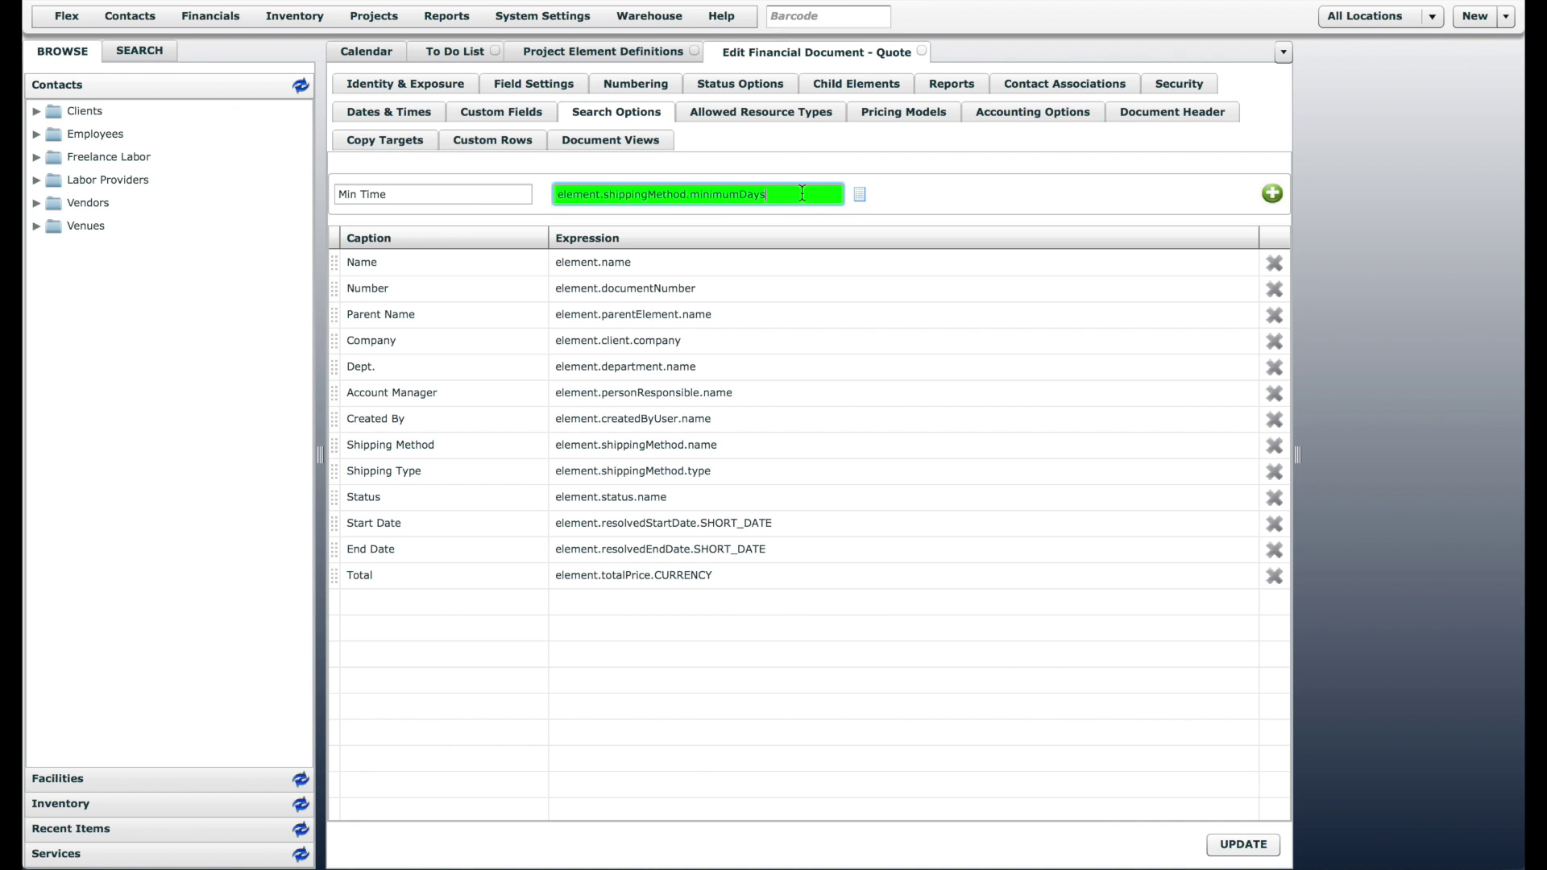
left_click(1272, 194)
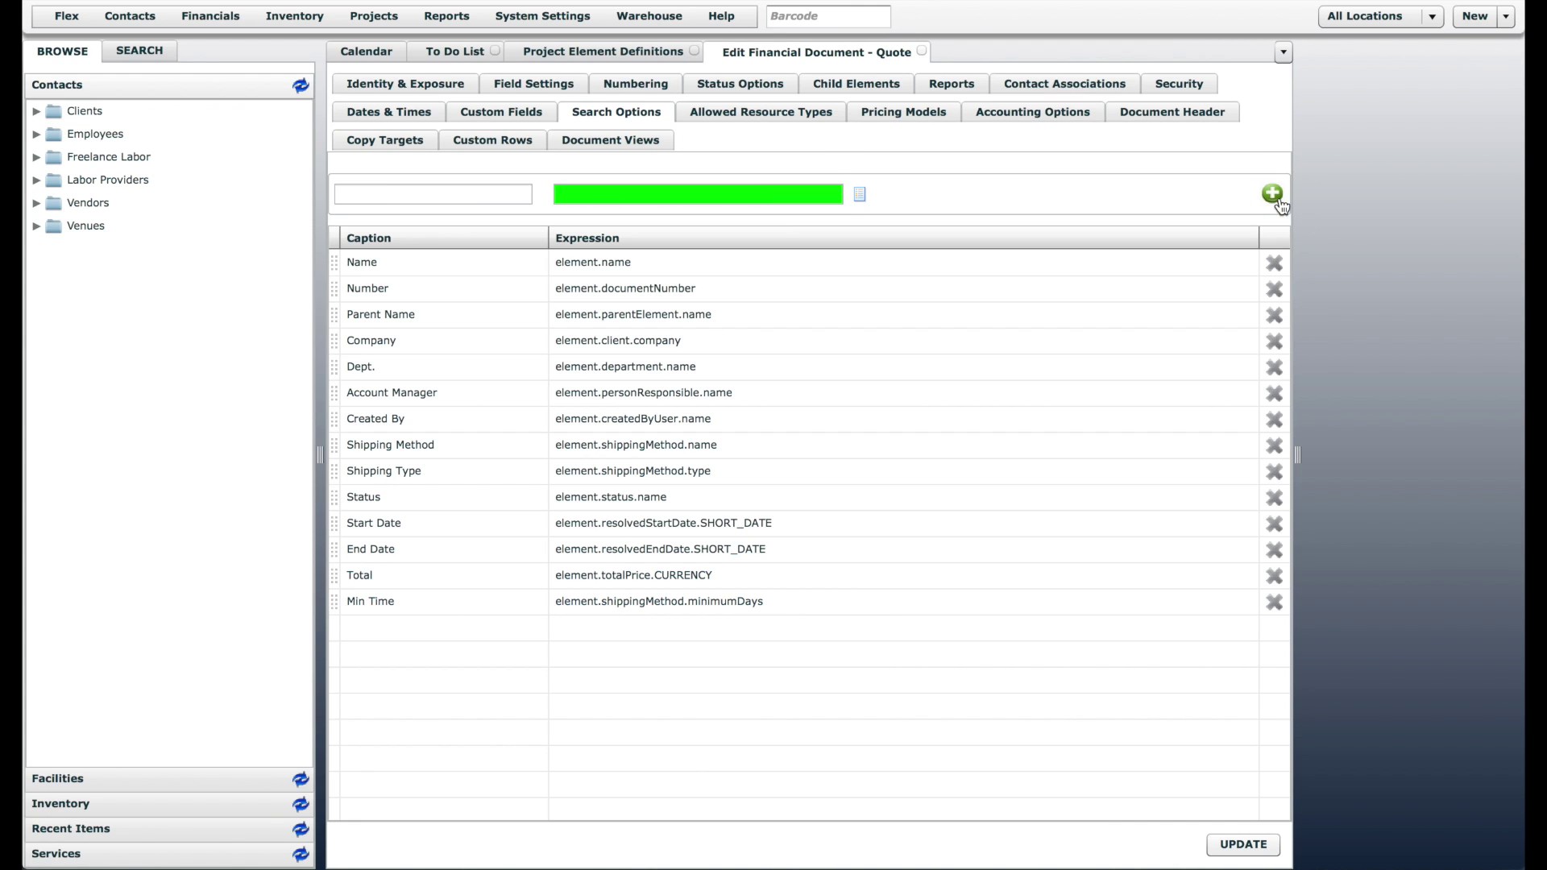
left_click_drag(335, 601, 332, 493)
- Add a search column captioned Max Time with expression element.shippingMethod.maximumDays and move it directly below Min Time
left_click(398, 190)
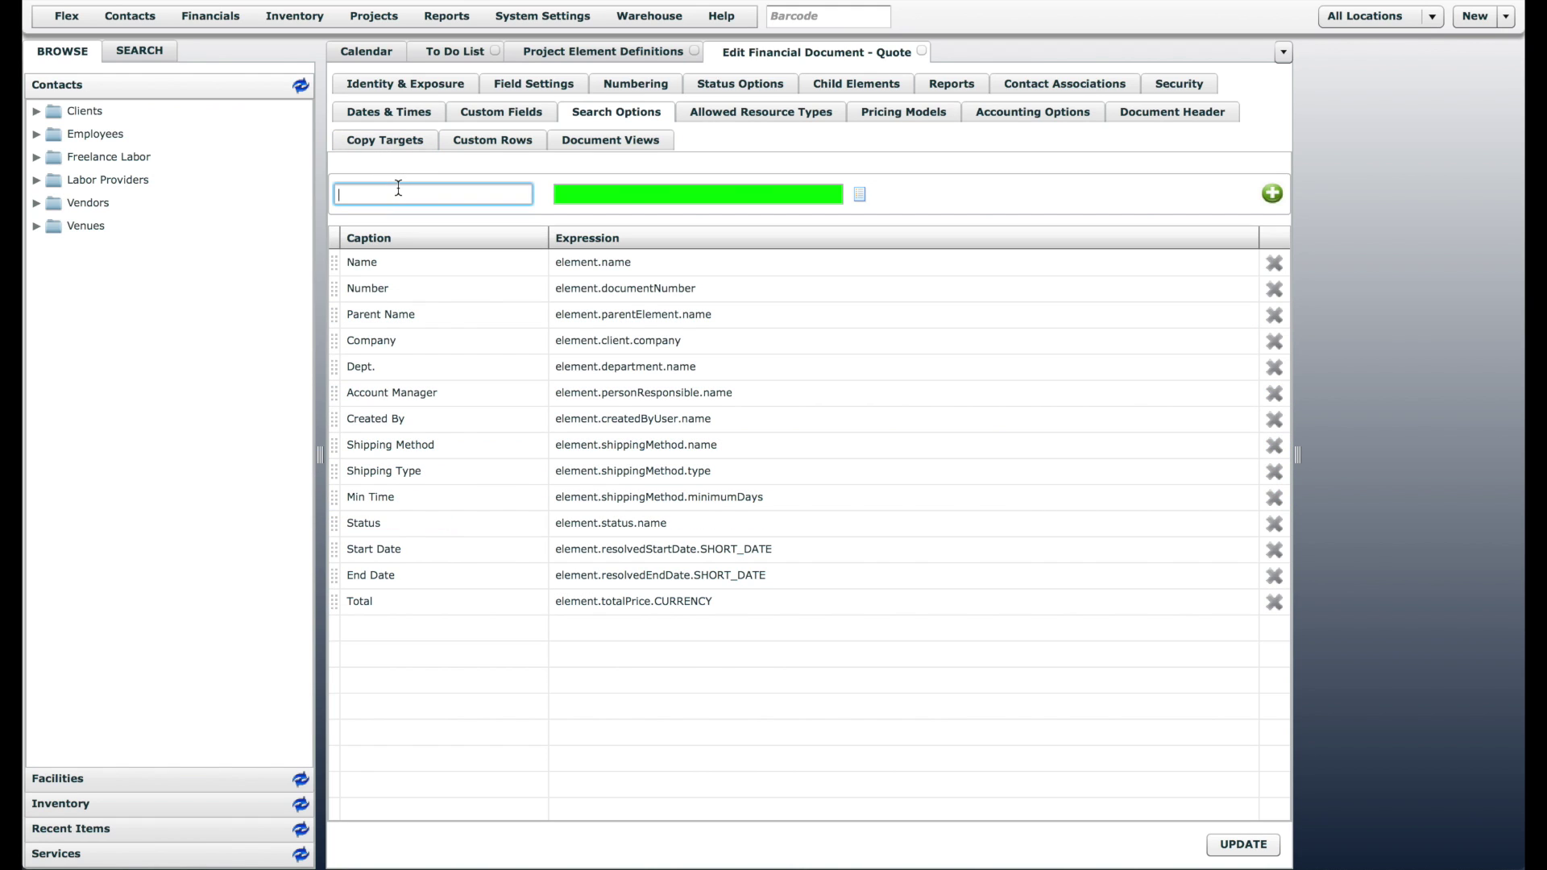
type("Max Time")
left_click(577, 196)
type("eleme")
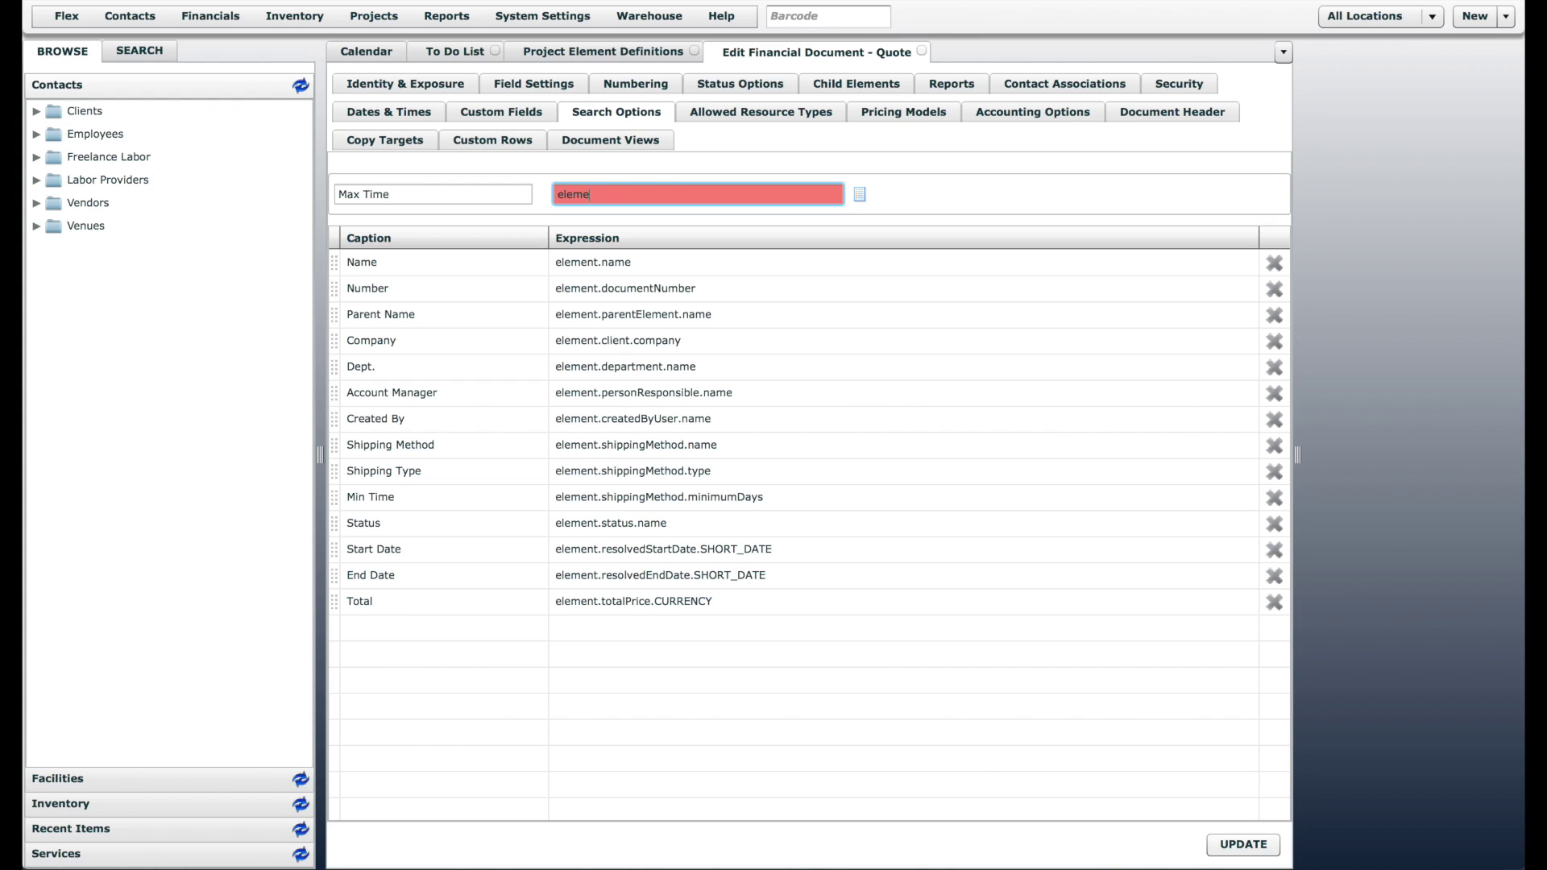
type("nt.shippingMethod.maximumDays")
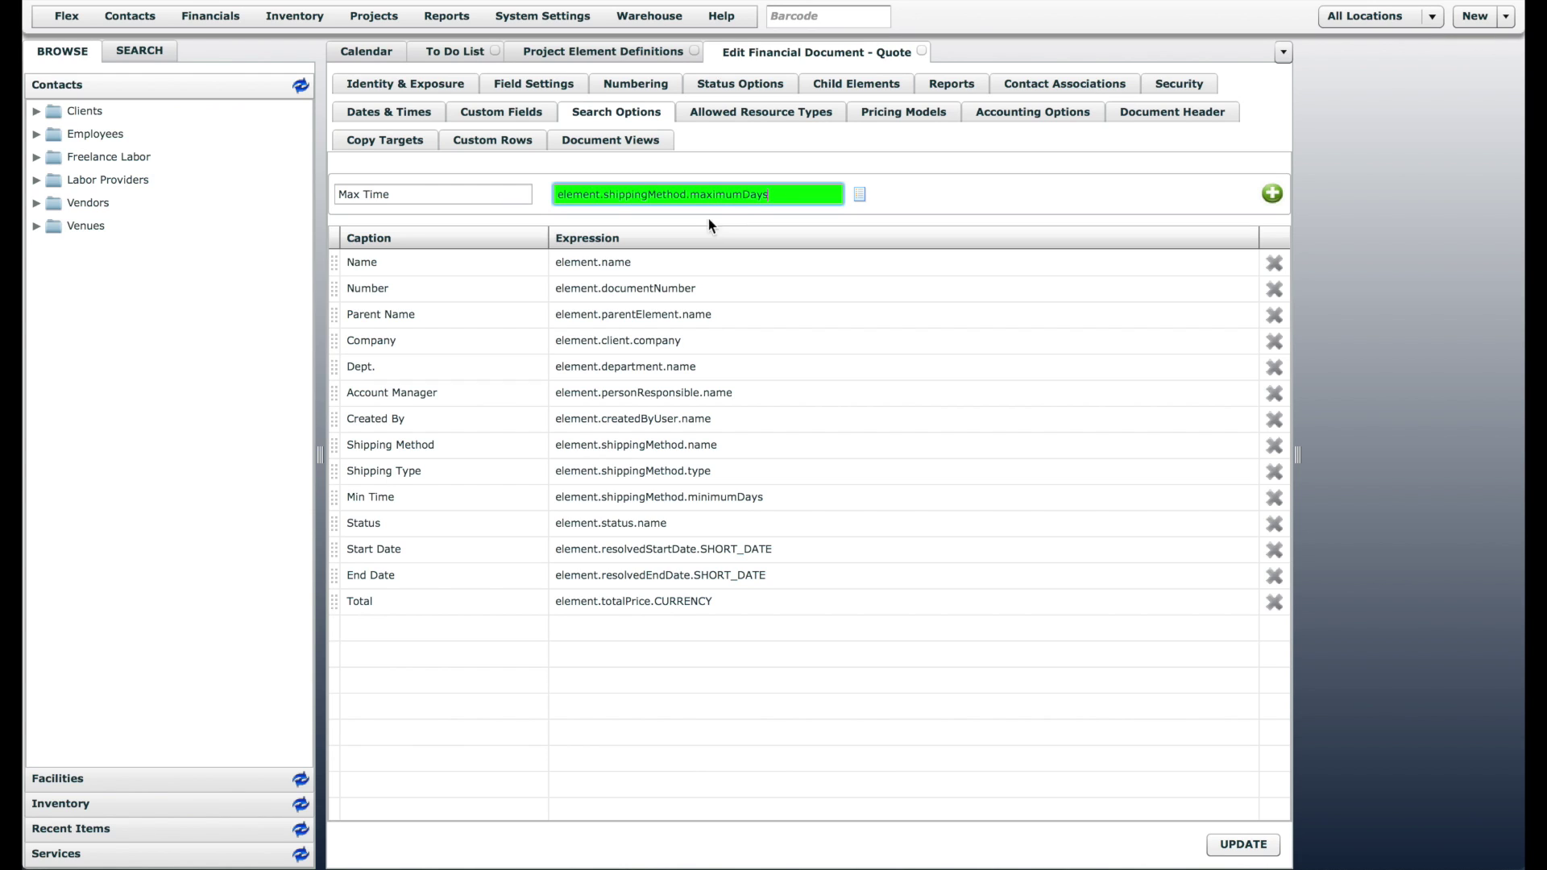
left_click(1272, 193)
left_click_drag(331, 630, 335, 545)
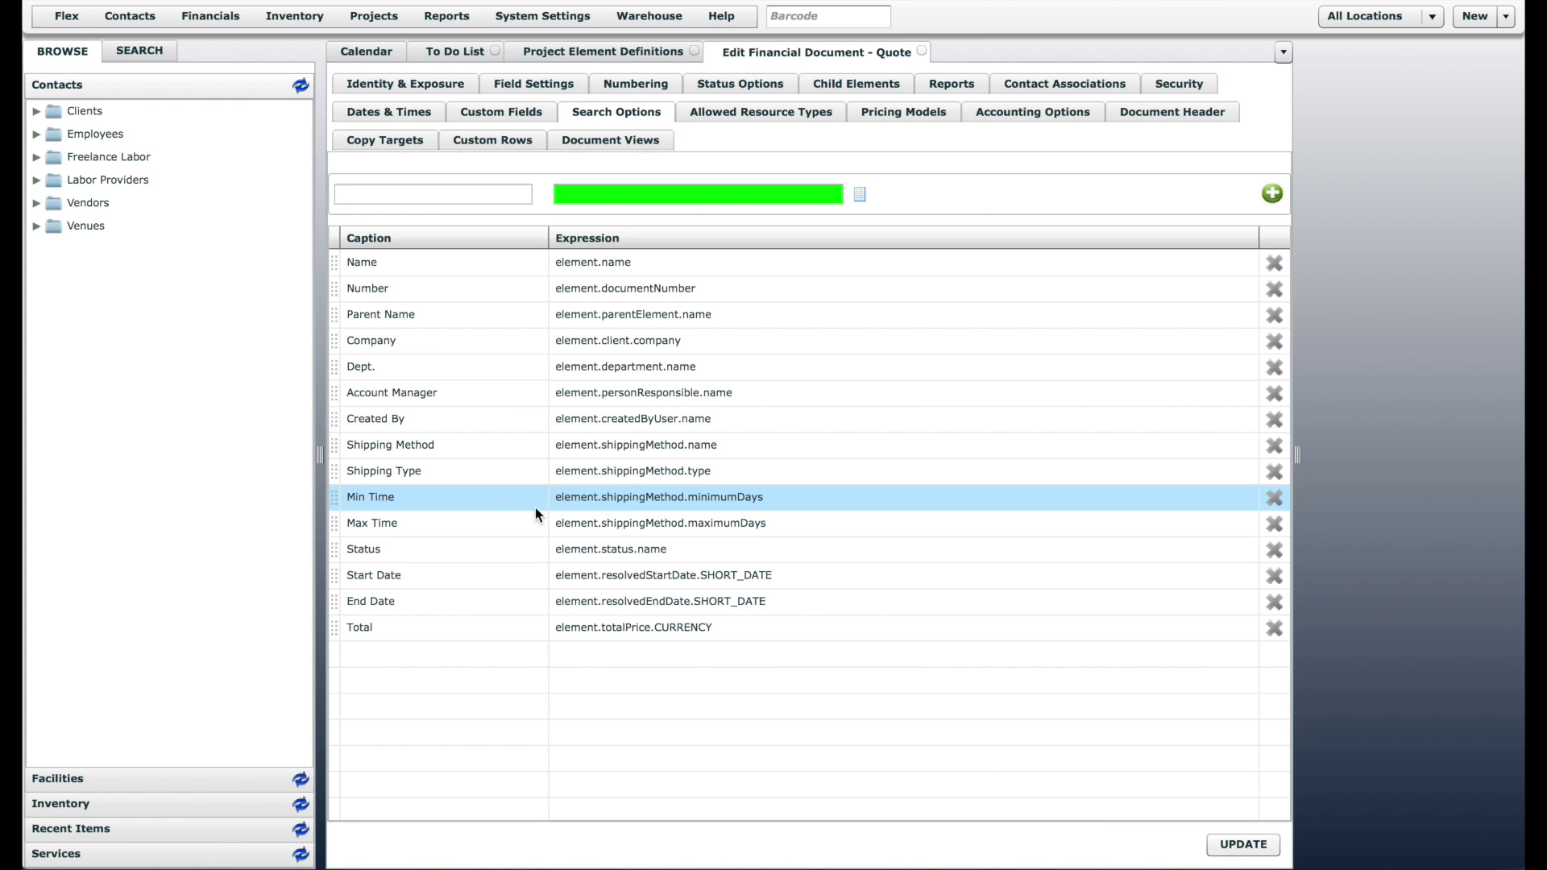
- Save the Quote definition's search options and open the project quotes list
left_click(1252, 848)
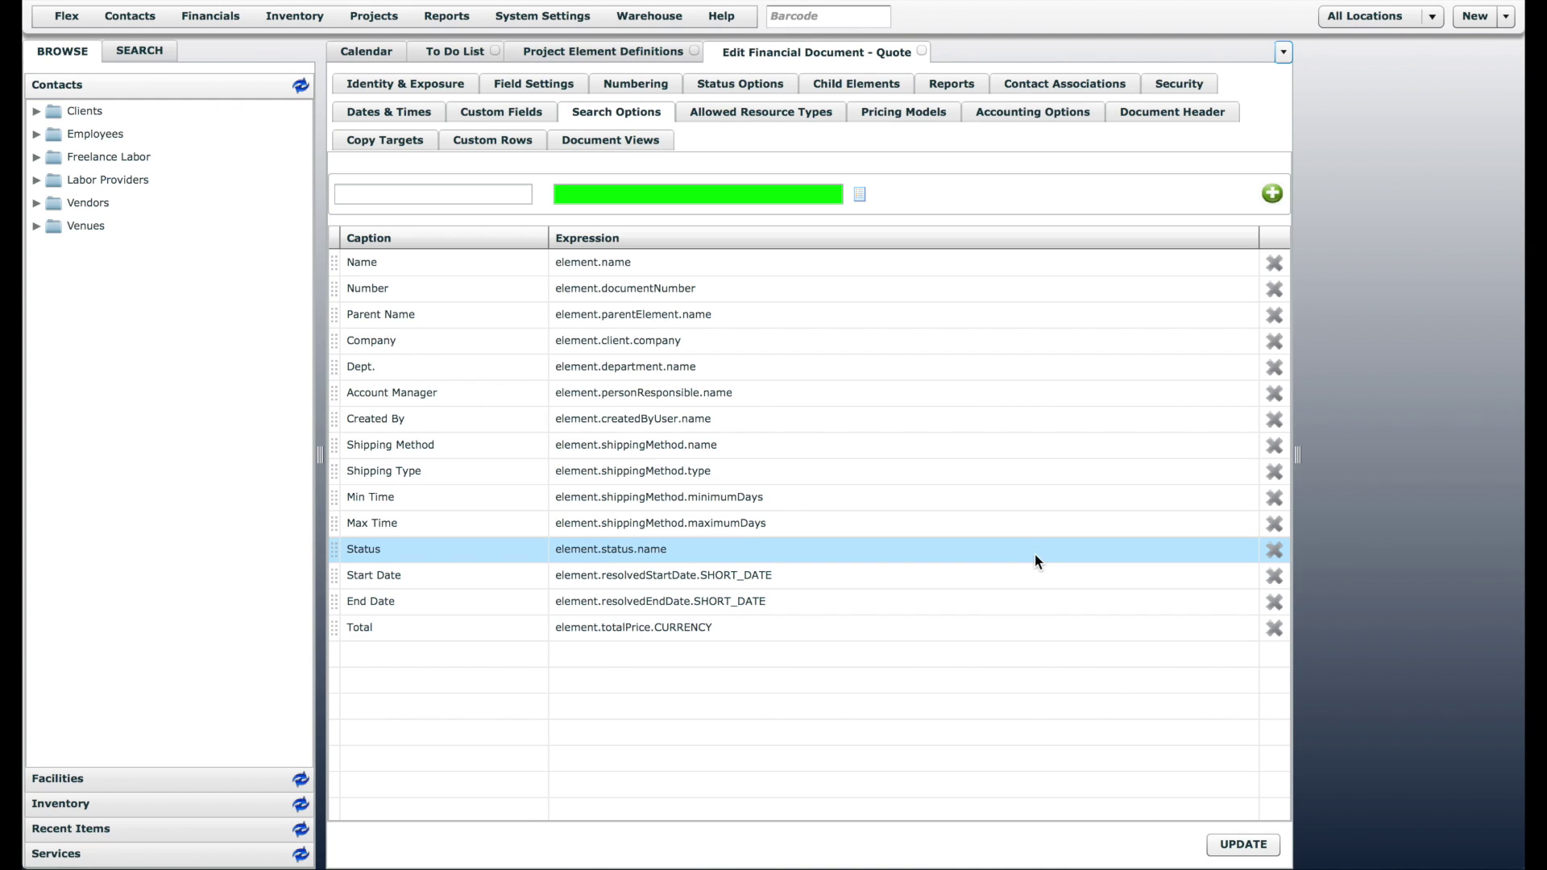
left_click(371, 17)
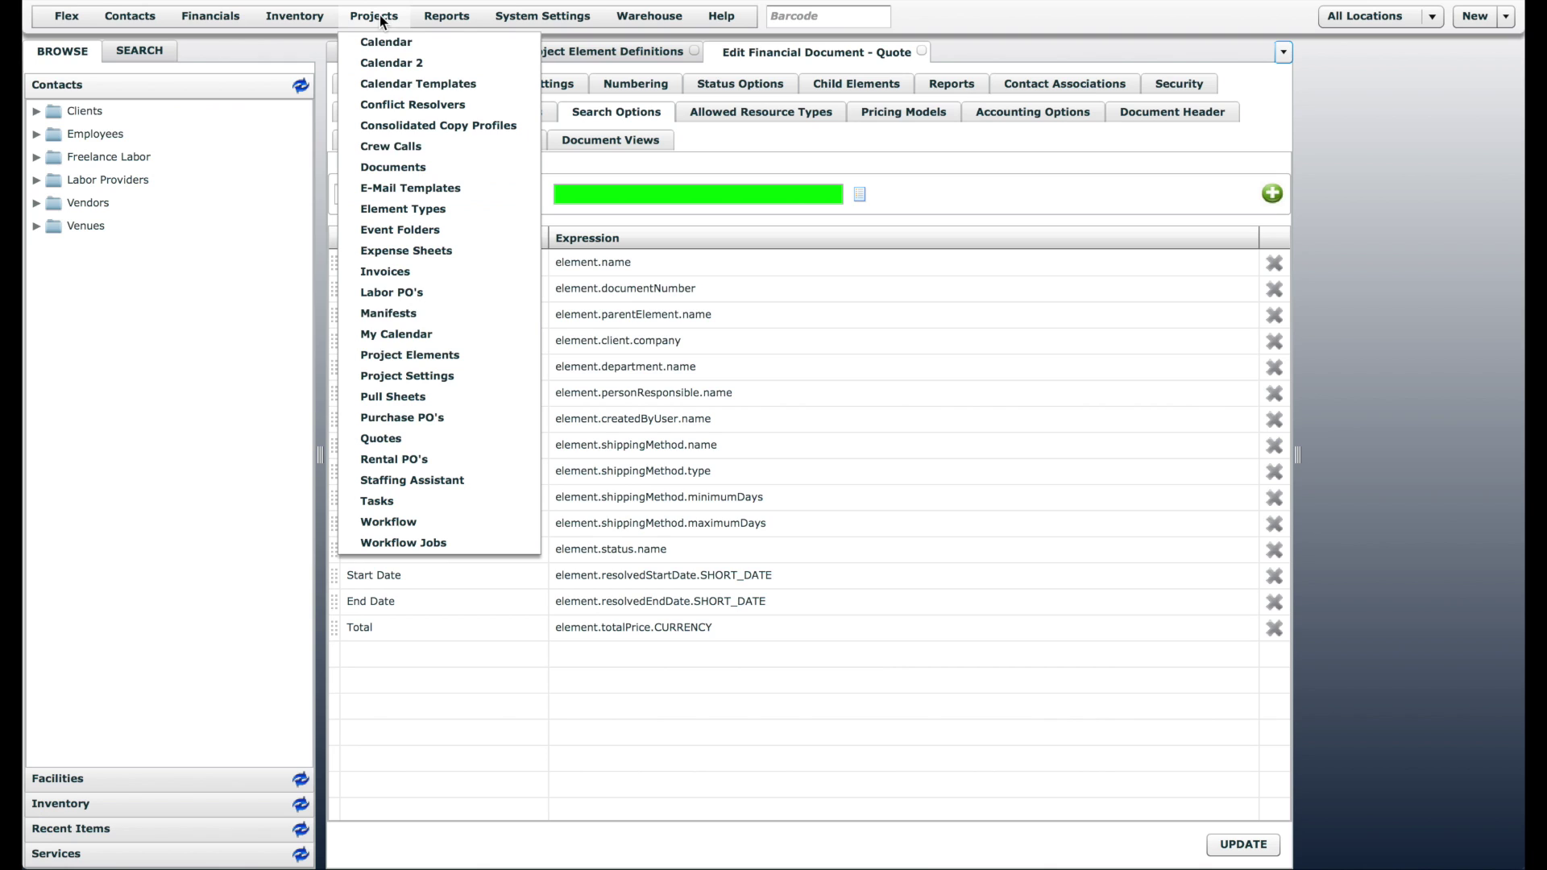
left_click(398, 438)
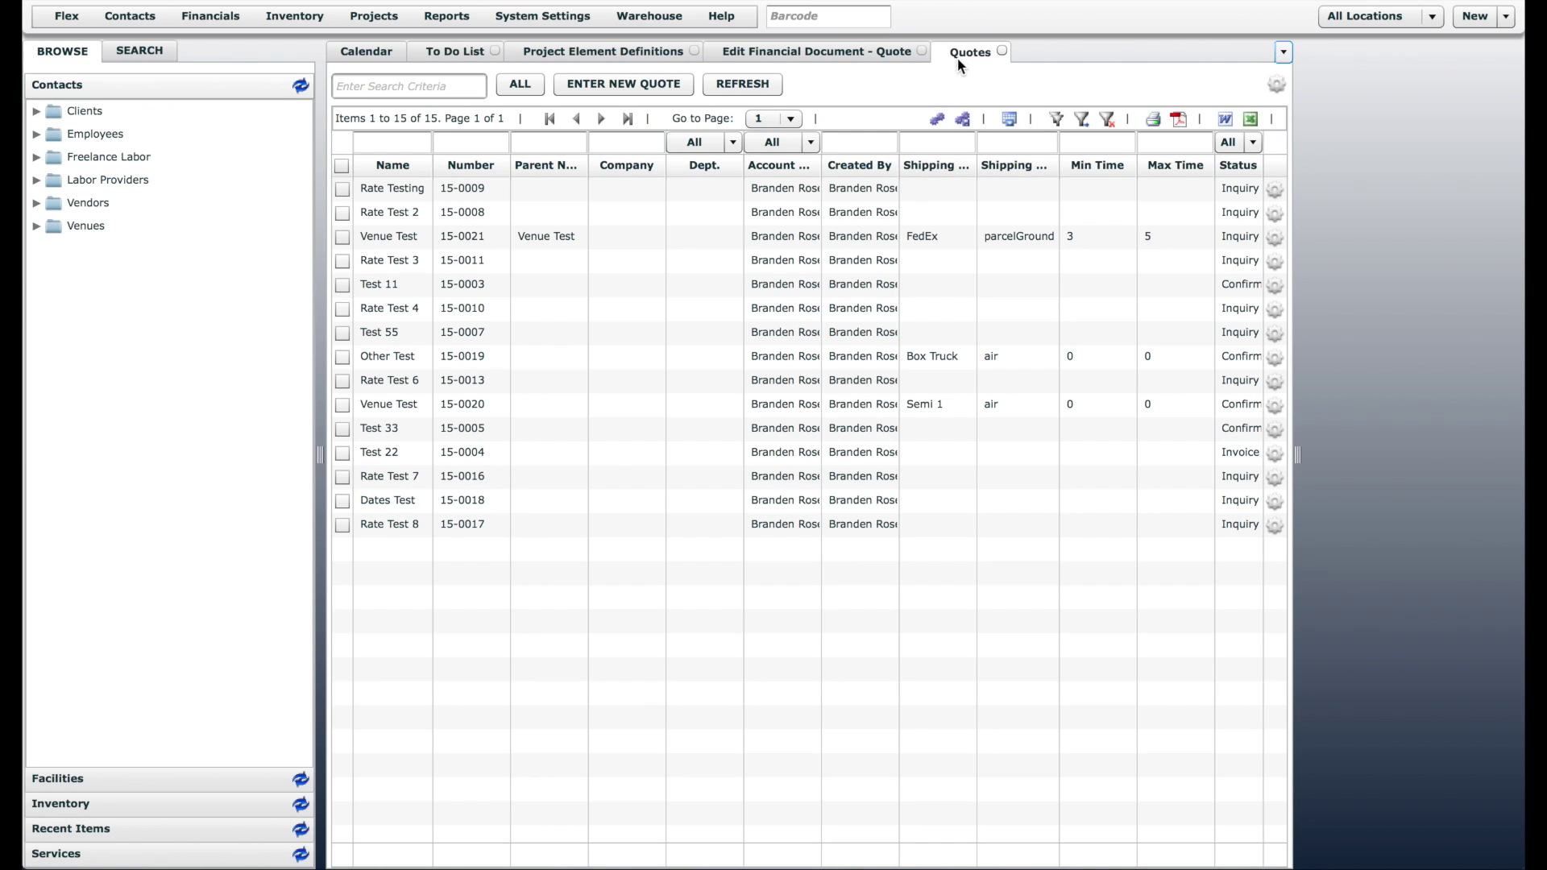
- Hide the Parent Name, Company, Dept. and Created By columns in the quotes list and save all of its grid preferences
left_click(936, 120)
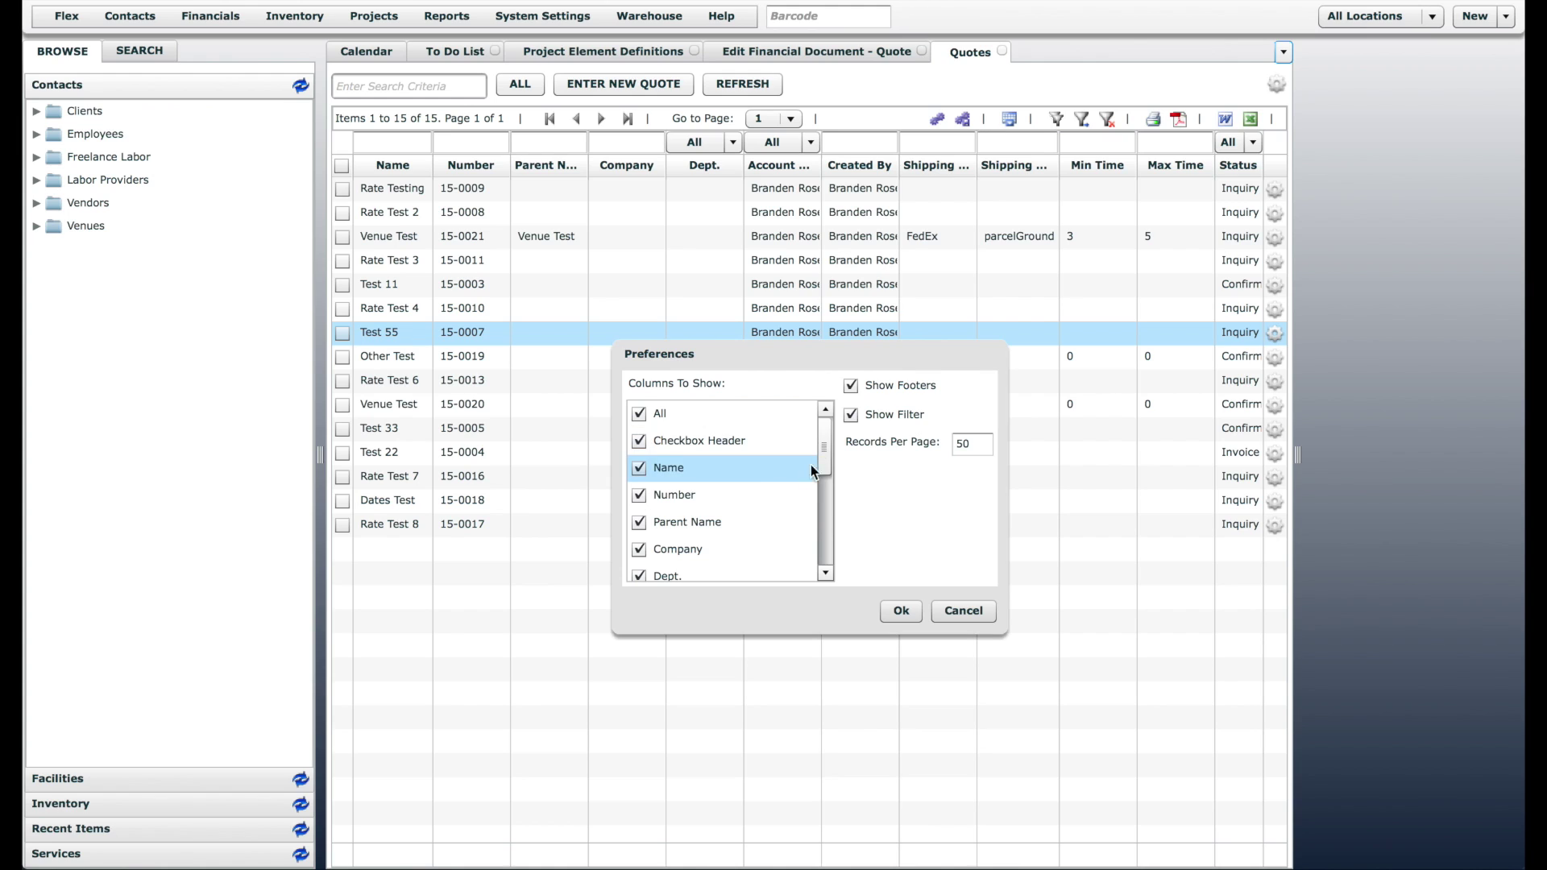
scroll(815, 459, "down", 1)
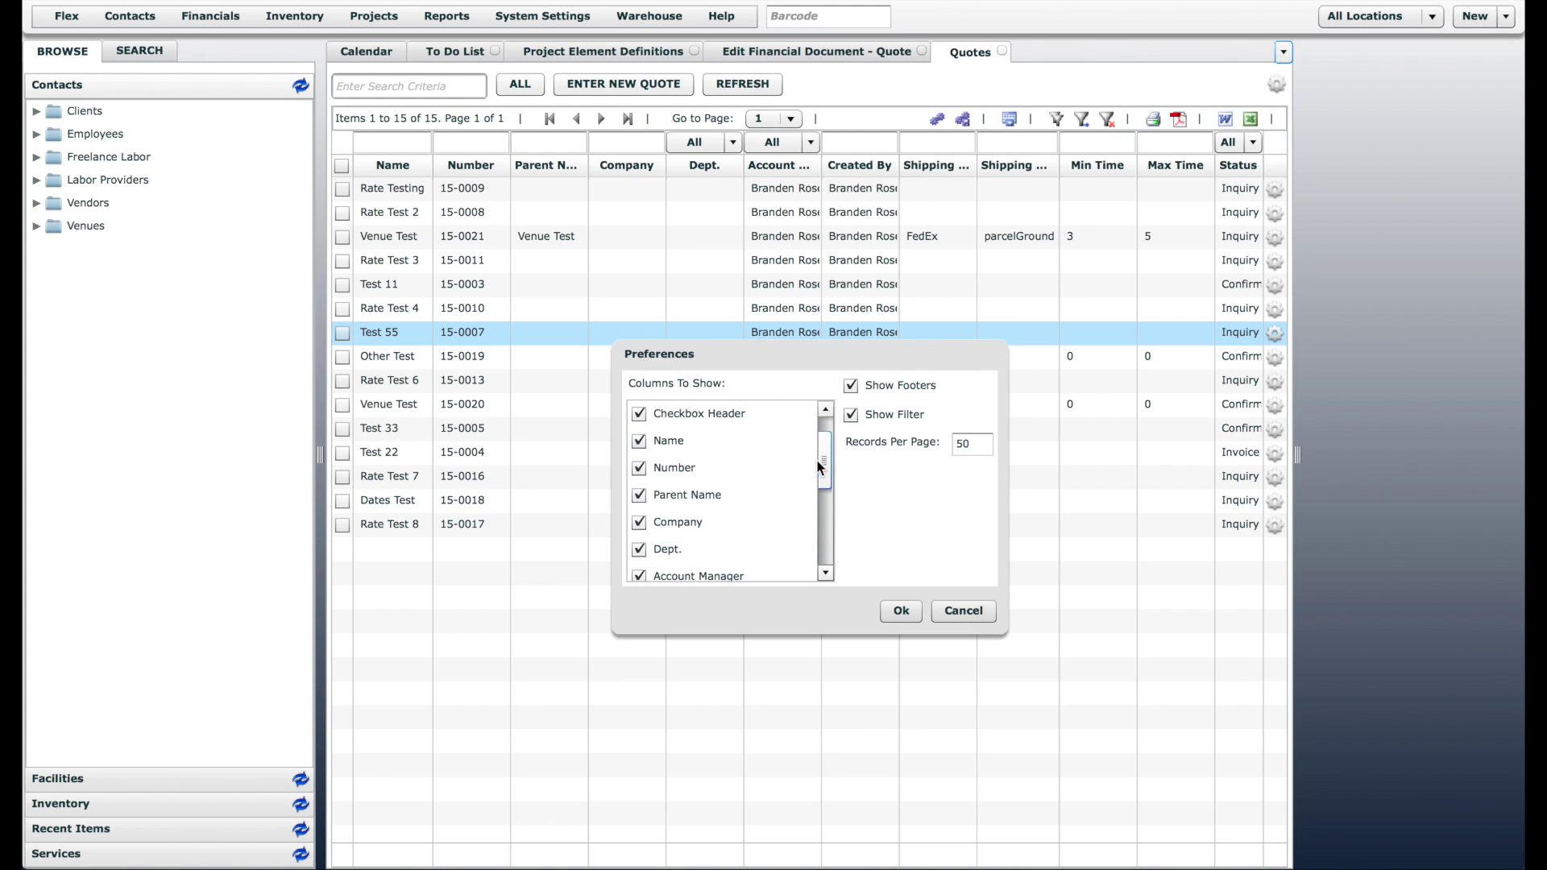
left_click(678, 496)
left_click(680, 522)
left_click(674, 555)
scroll(825, 464, "down", 2)
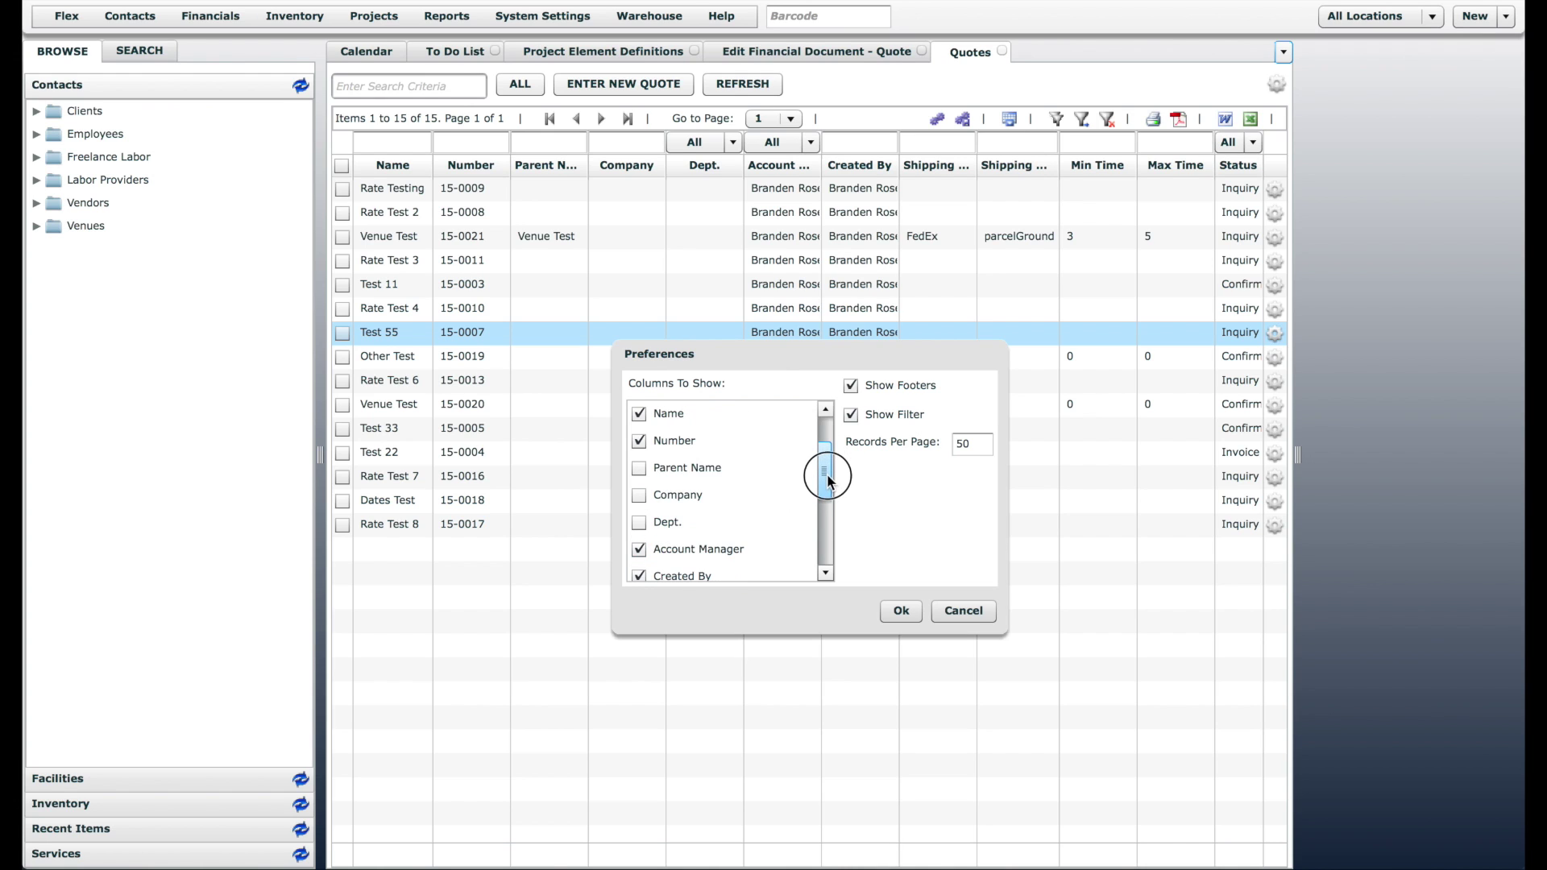
left_click(680, 549)
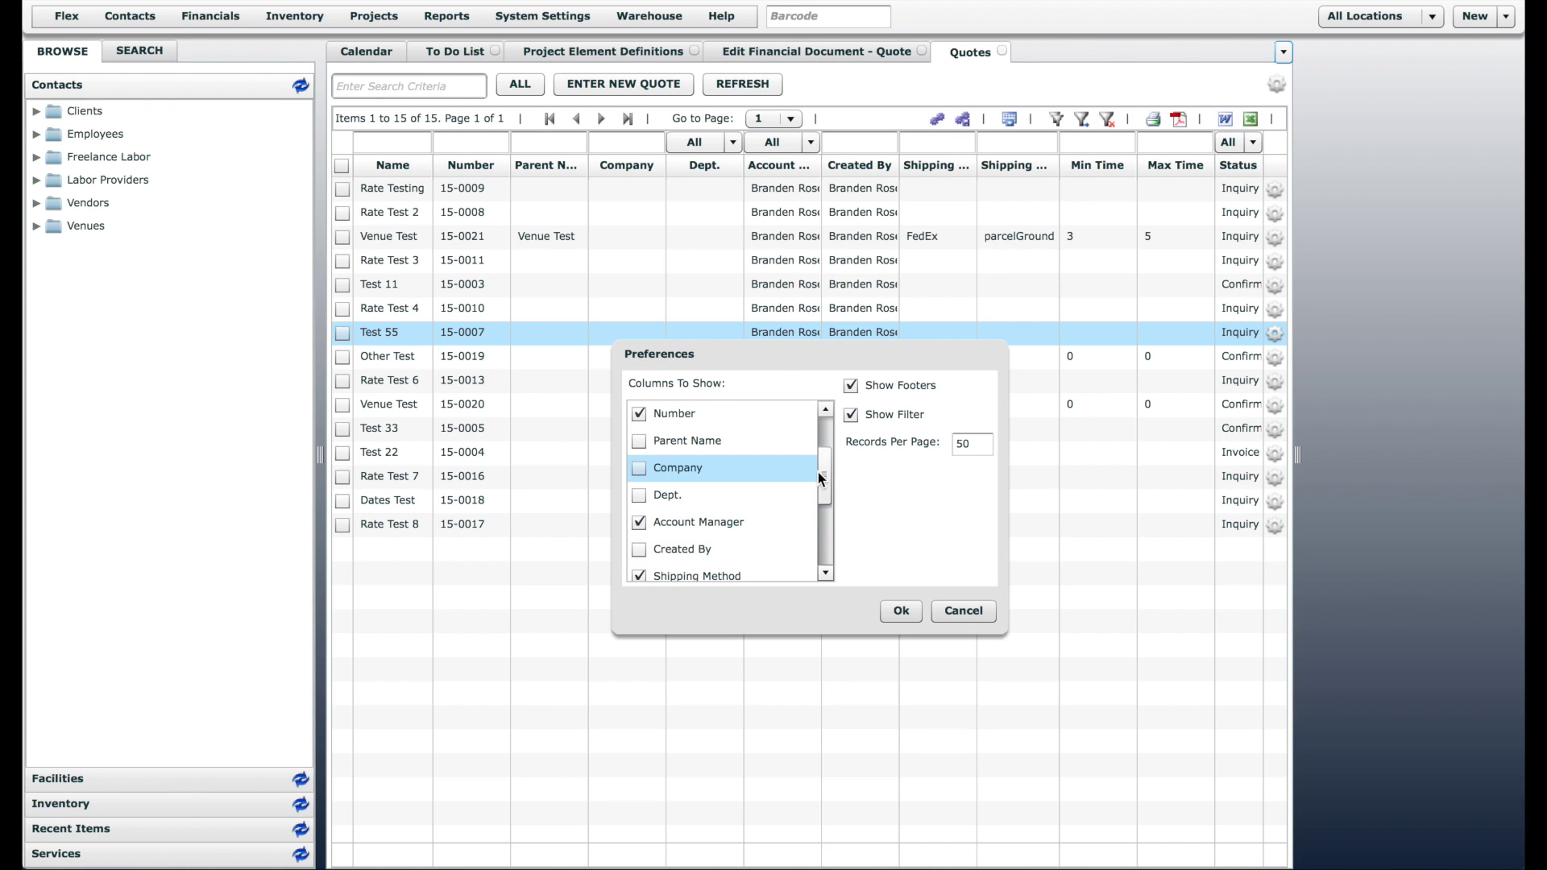
left_click_drag(828, 481, 825, 542)
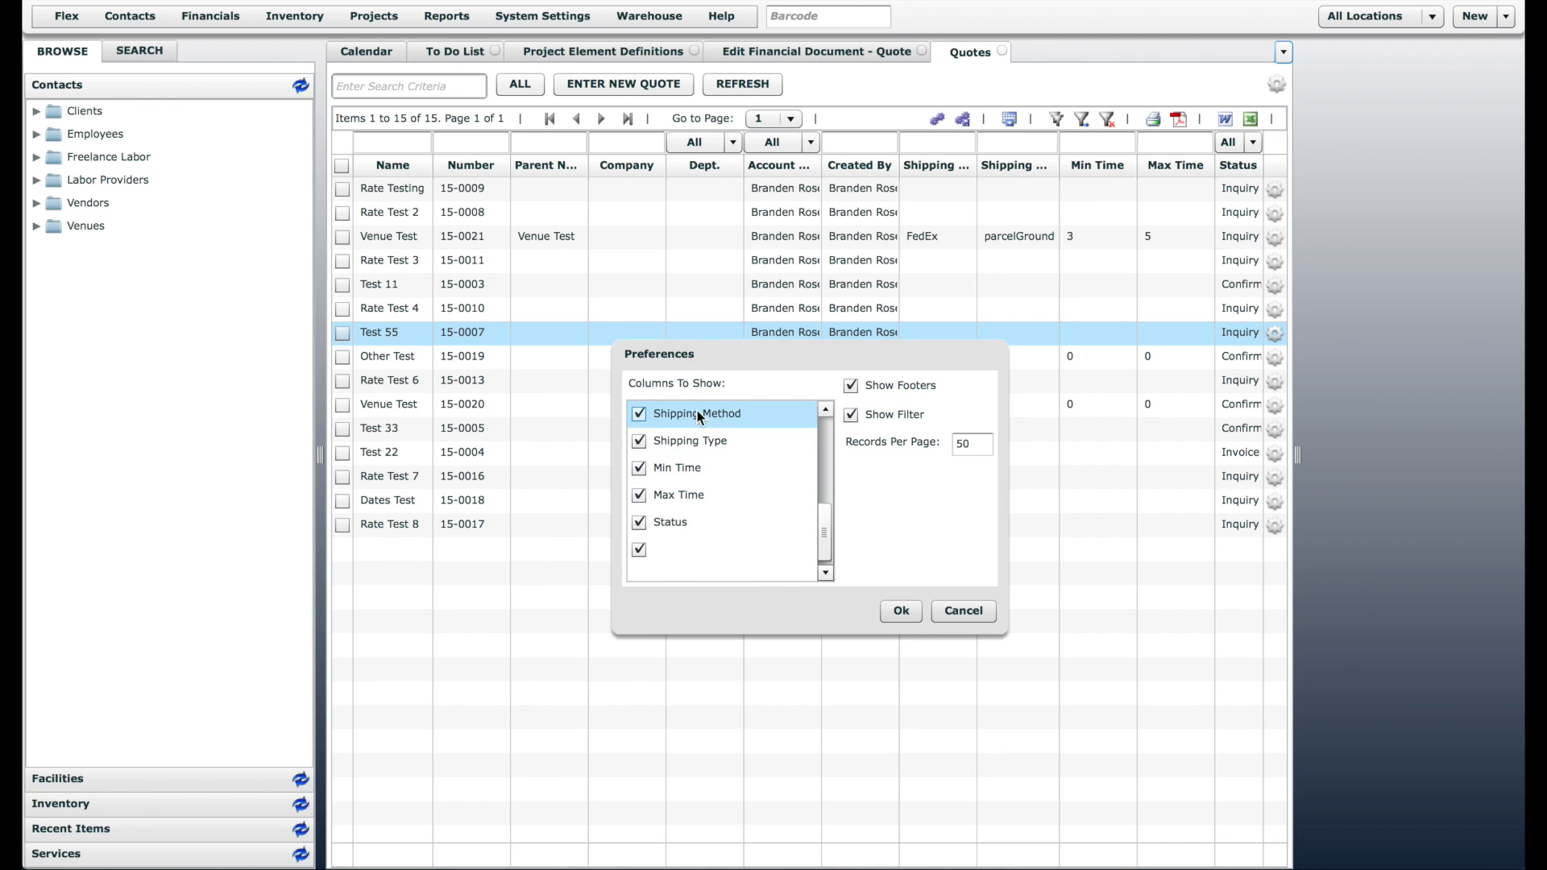
left_click_drag(826, 518, 827, 431)
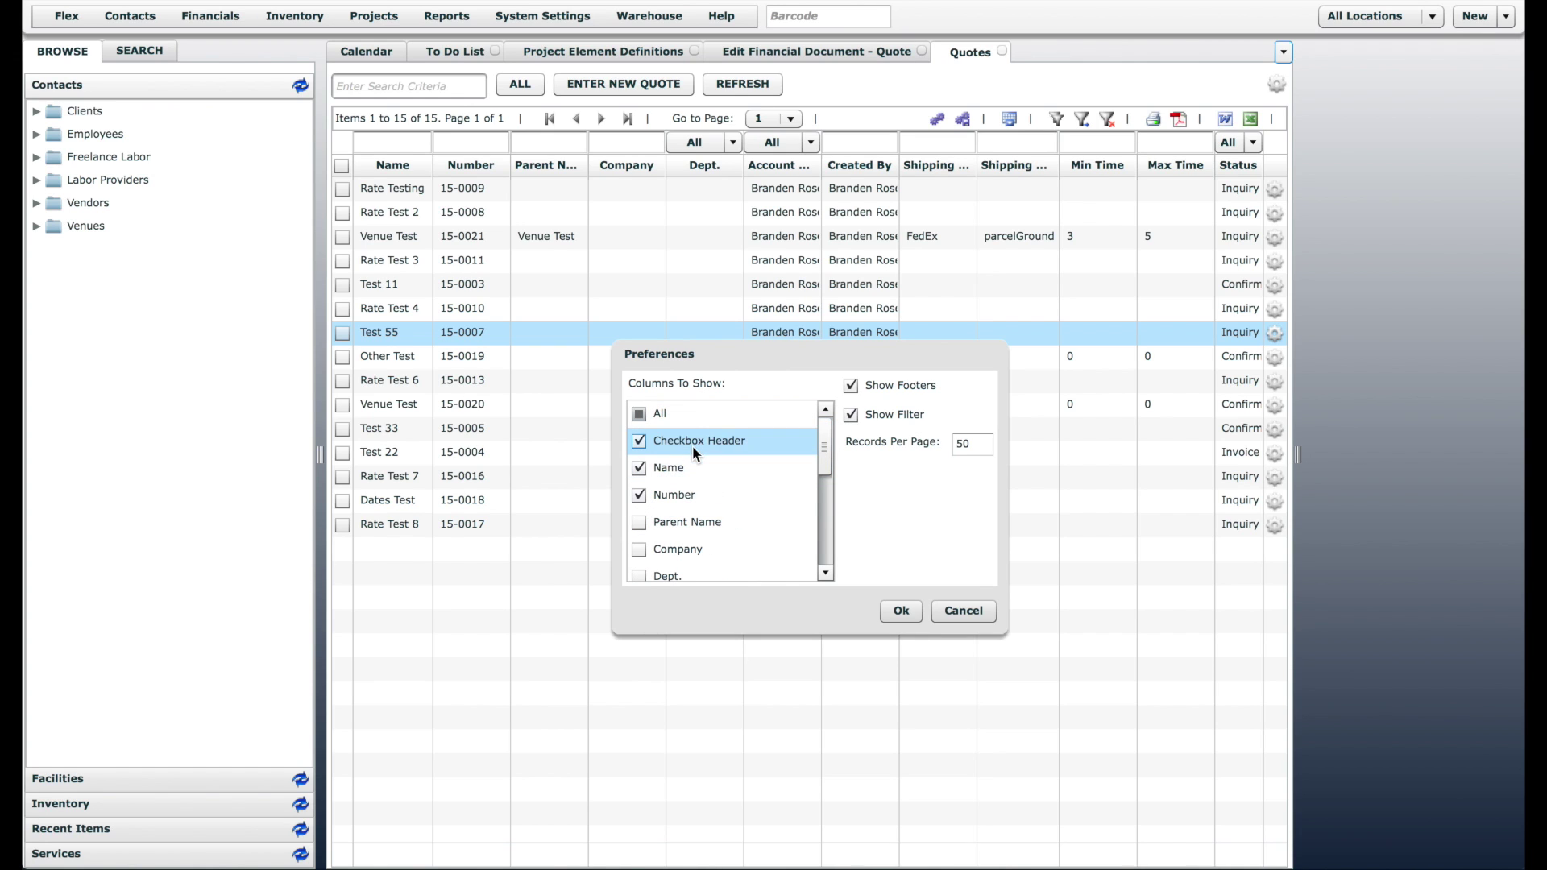
left_click(899, 611)
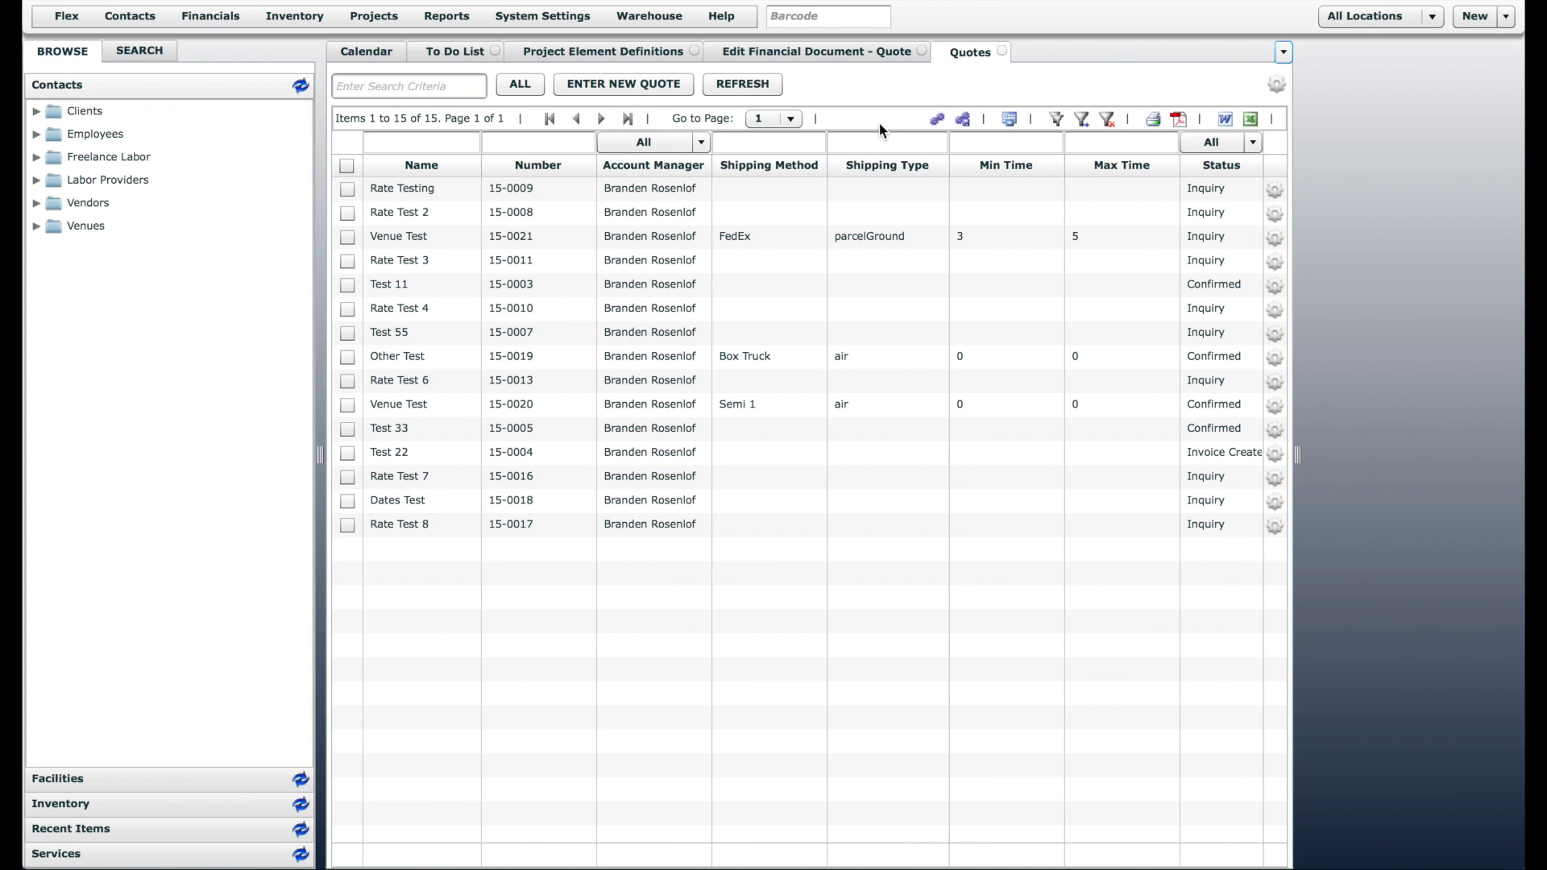
left_click(1022, 121)
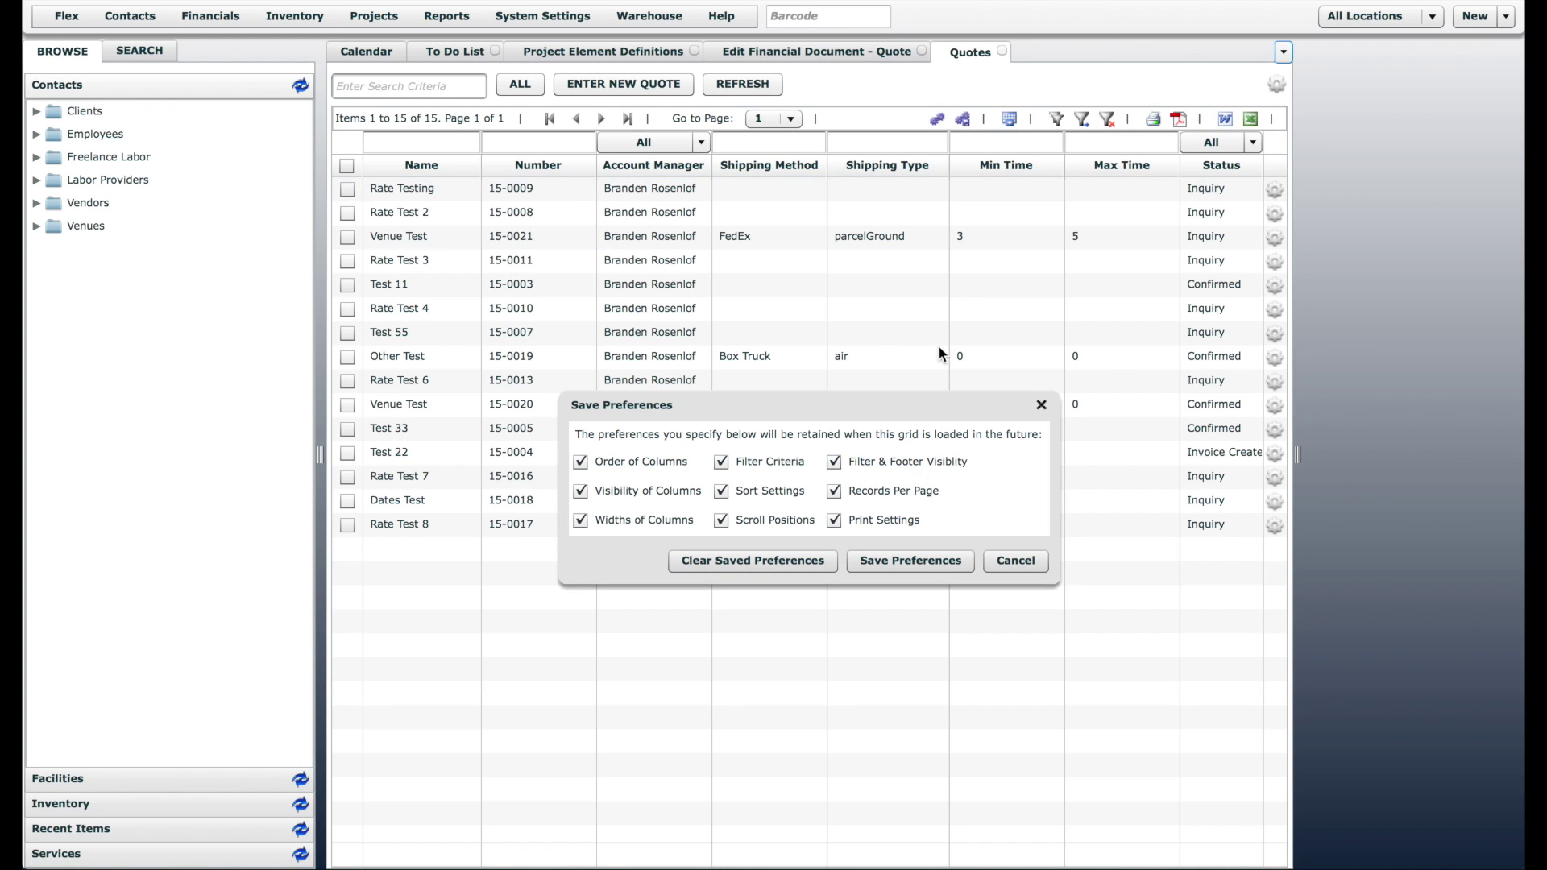
left_click(882, 560)
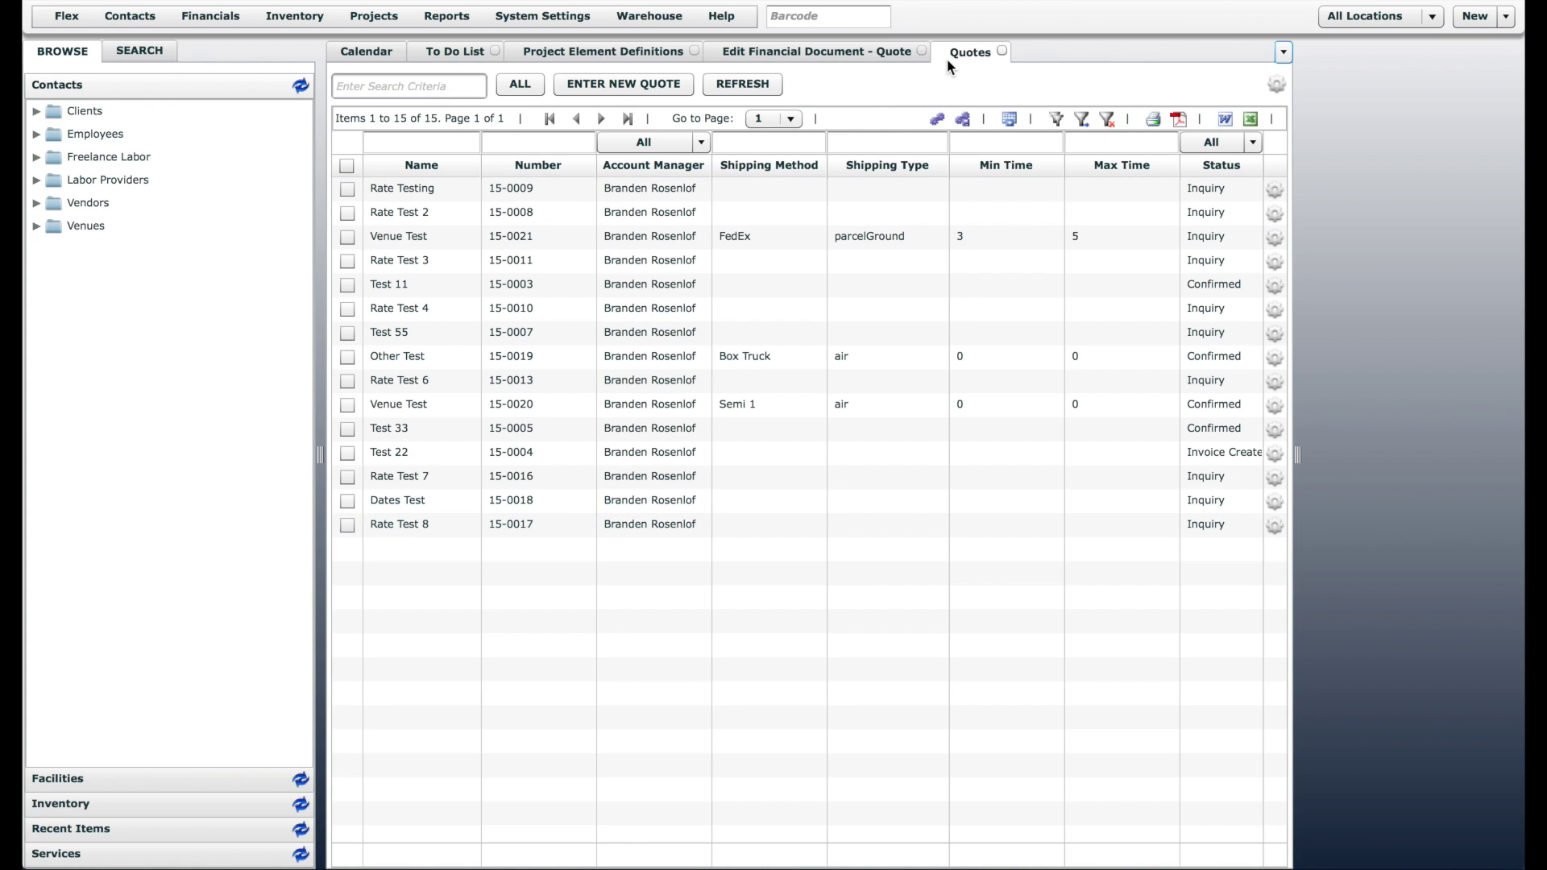
- Reopen the quotes list and examine which columns its preferences show, leaving them as they are
left_click(373, 16)
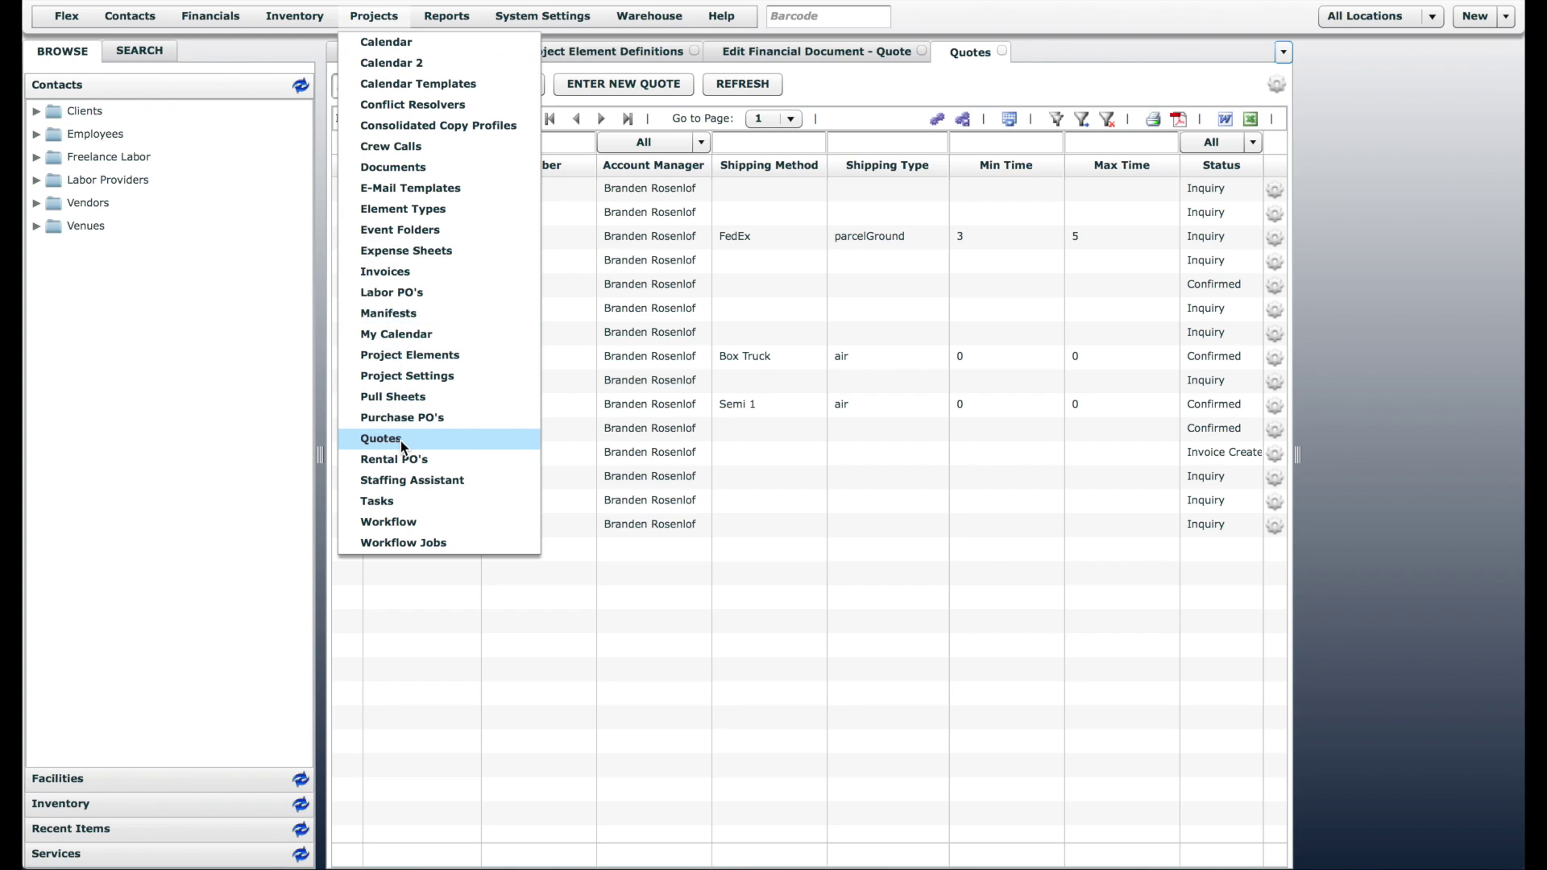
left_click(400, 442)
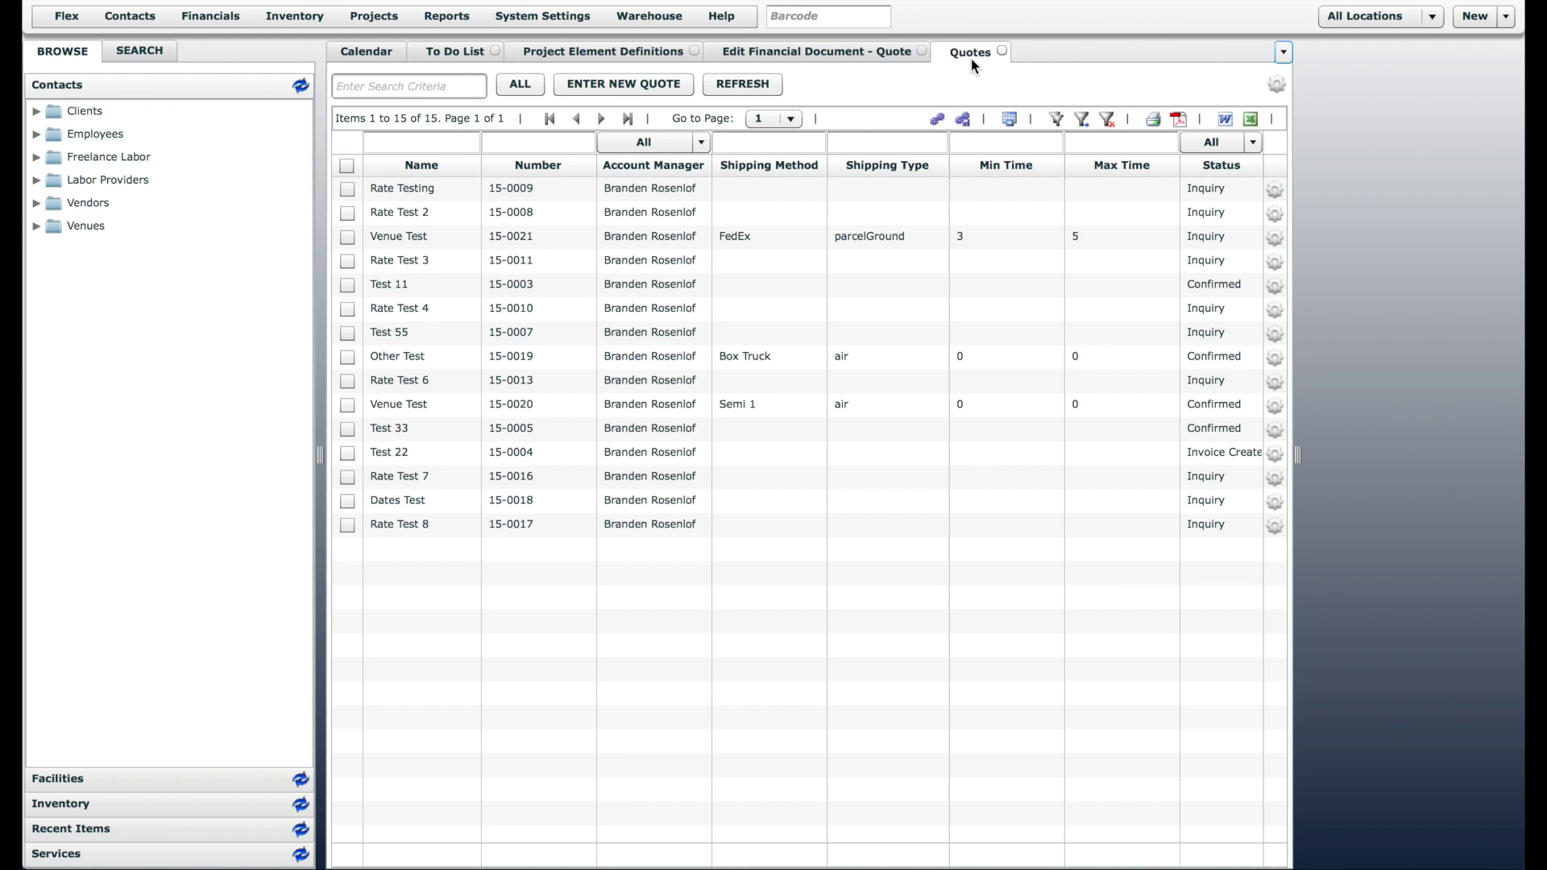
left_click(936, 120)
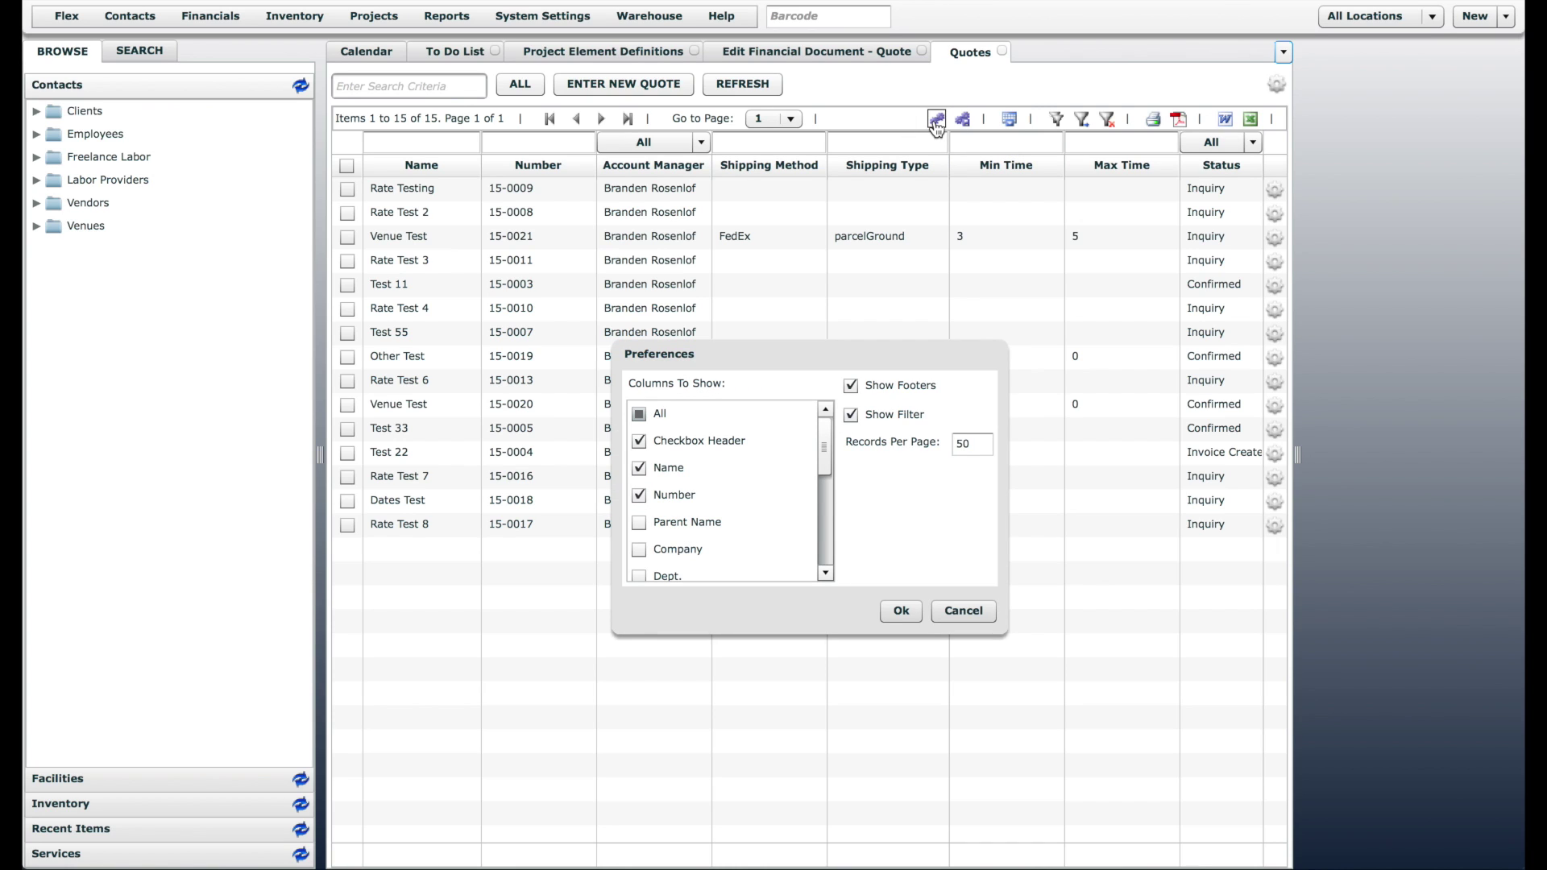
left_click(963, 611)
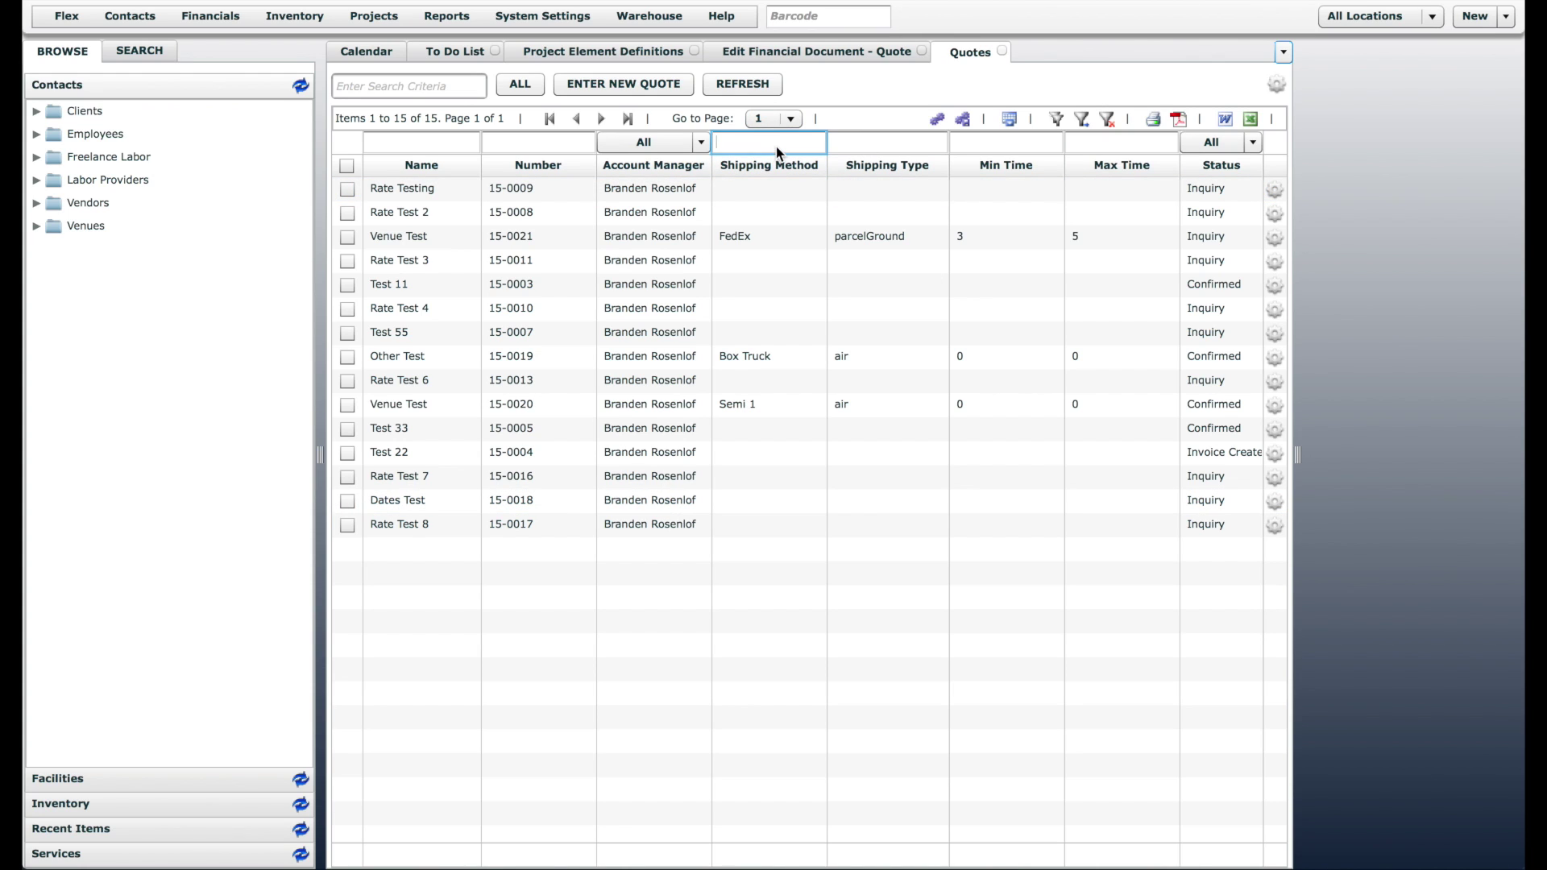
- Filter the quotes list by shipping method "semi" and clear the filter again
type("semi")
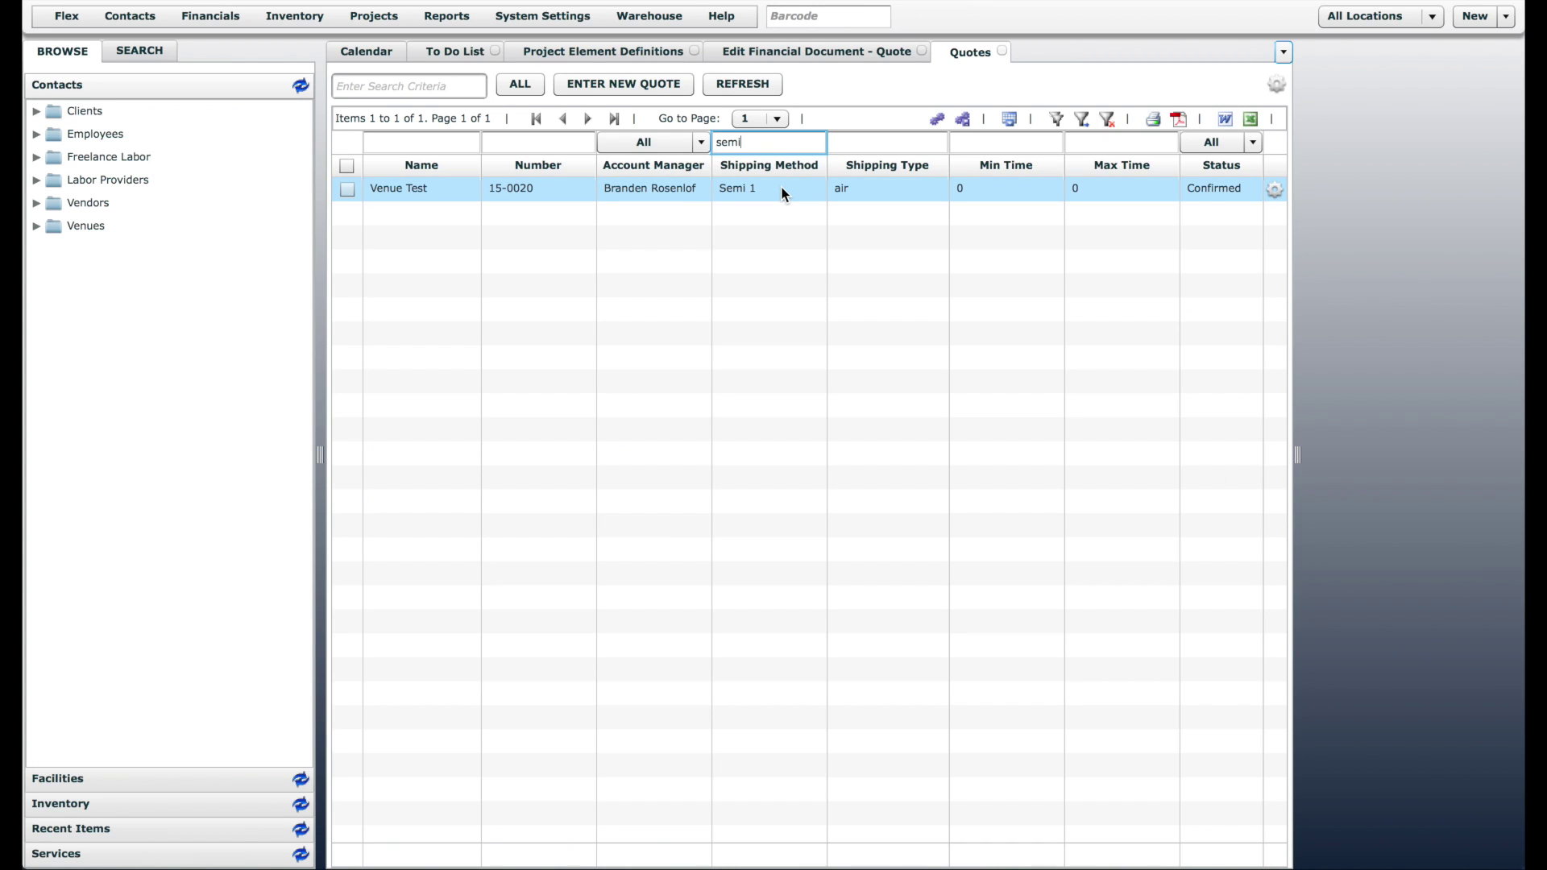
key("BackSpace")
key("BackSpace")
key("BackSpace")
key("BackSpace")
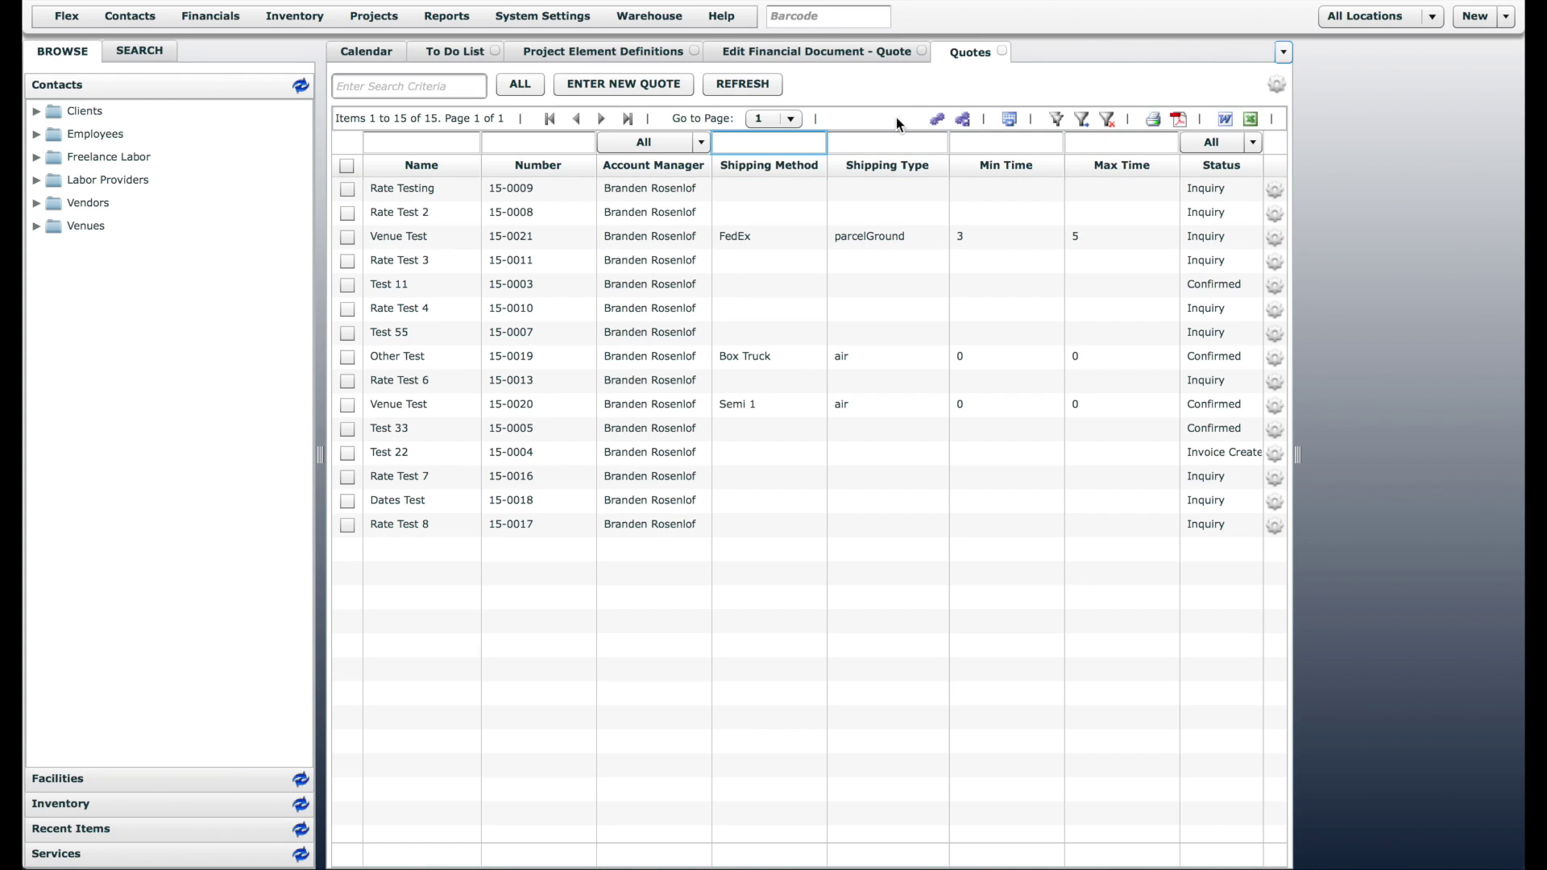
left_click(775, 208)
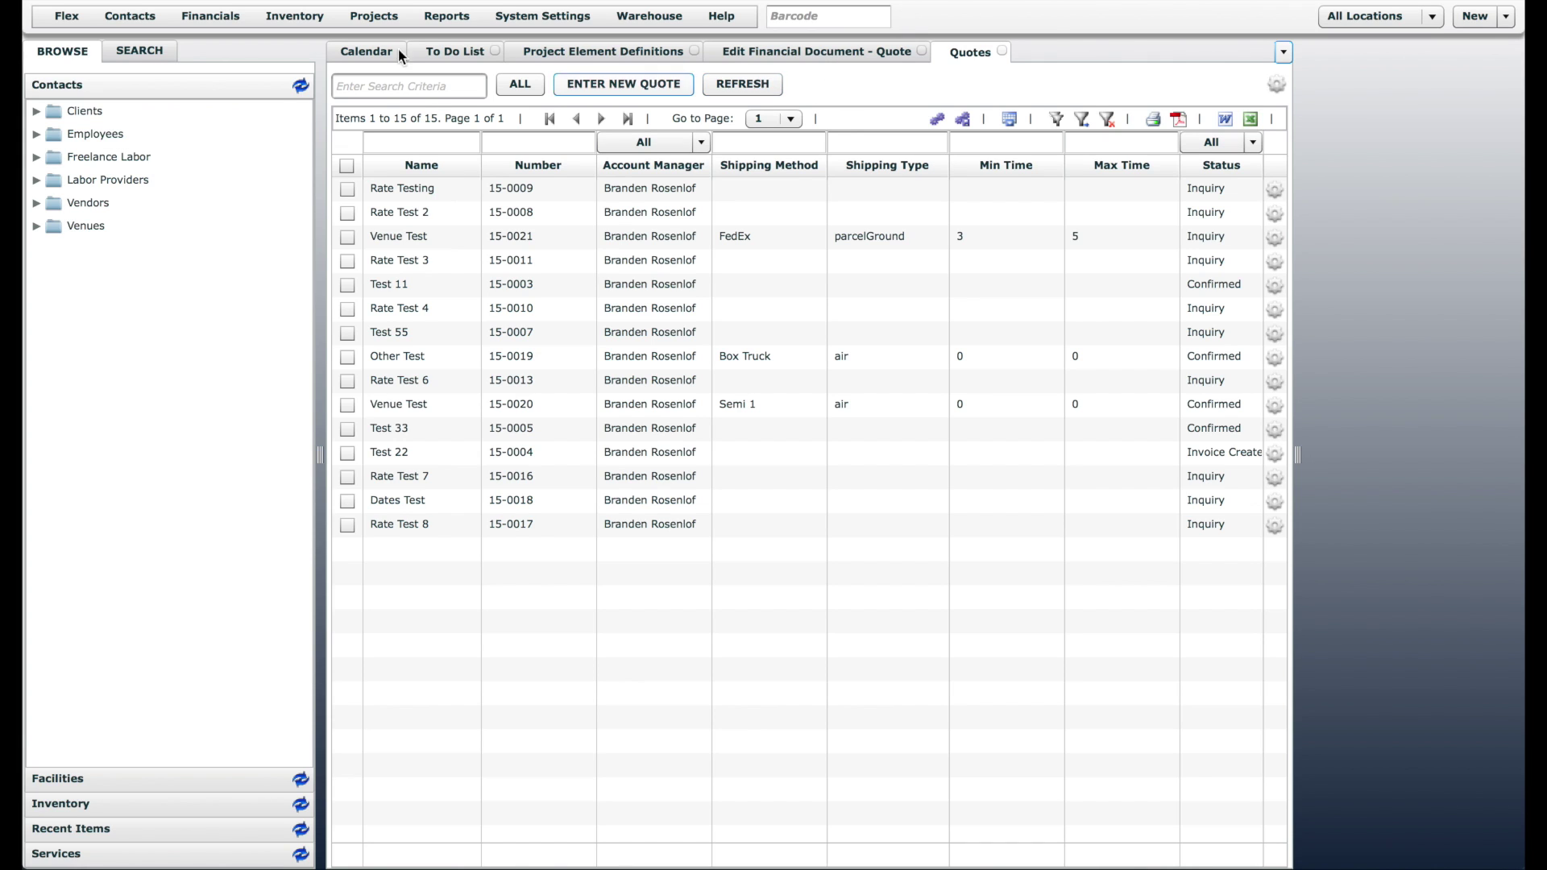
- Go to the calendar and save its Calendar template as a copy
left_click(363, 52)
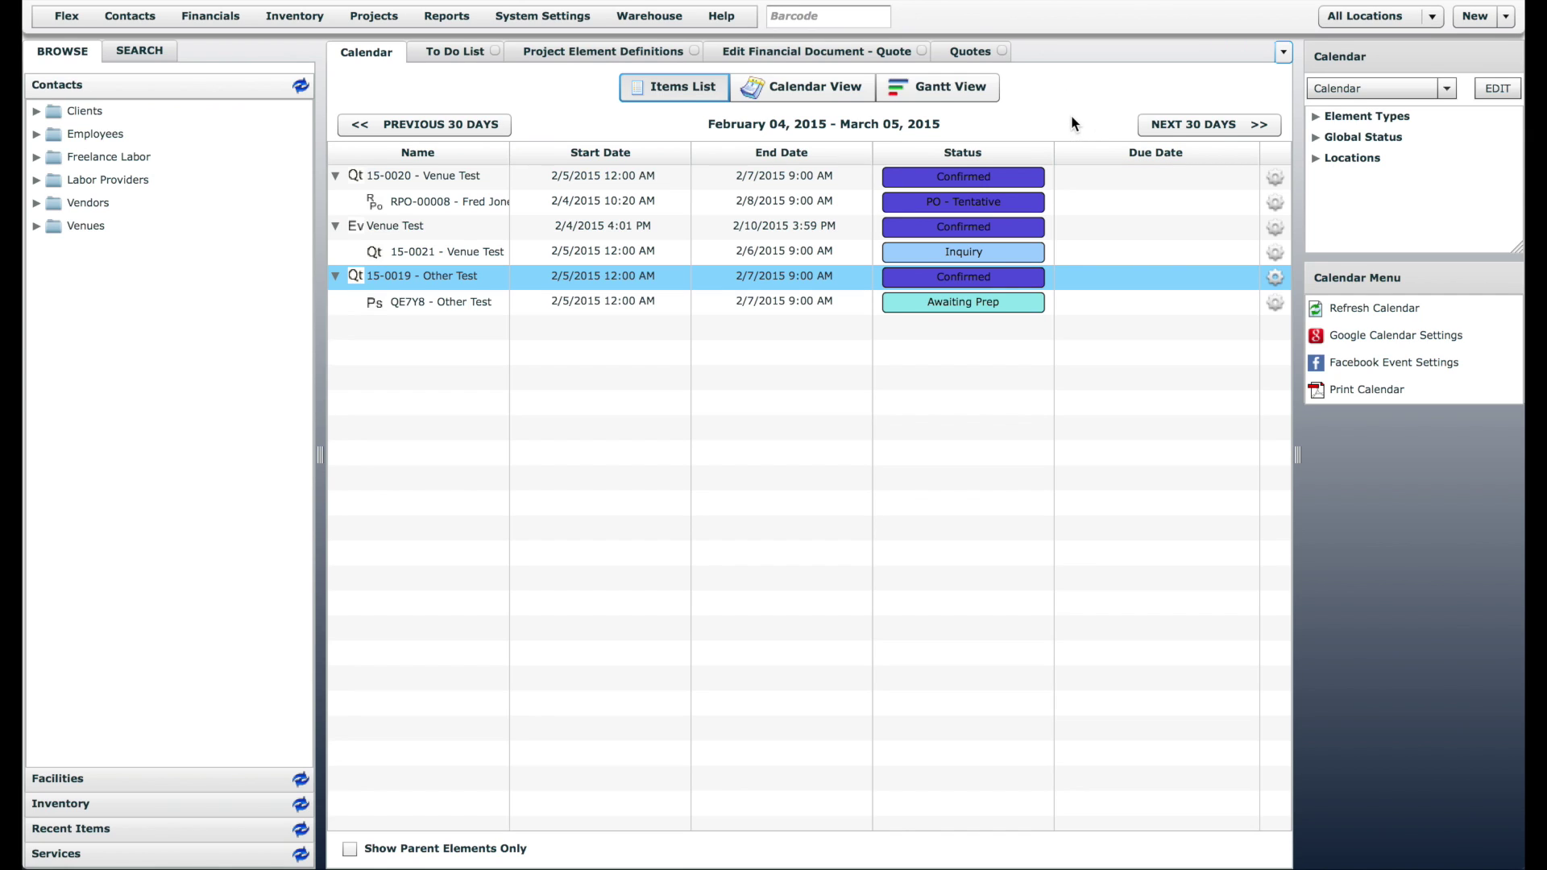
left_click(1399, 93)
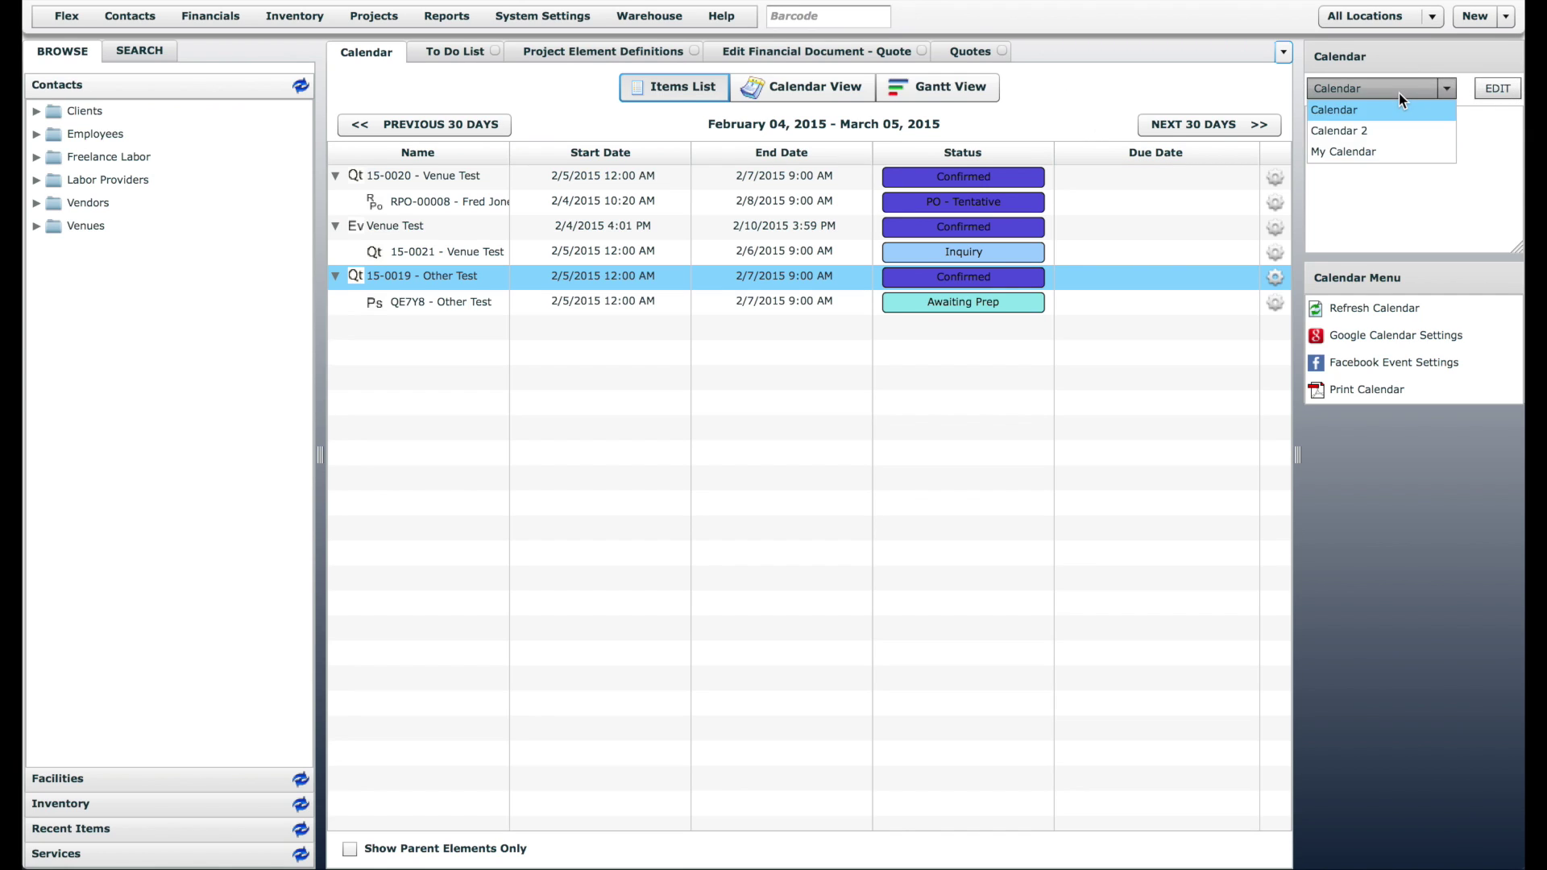
left_click(1381, 113)
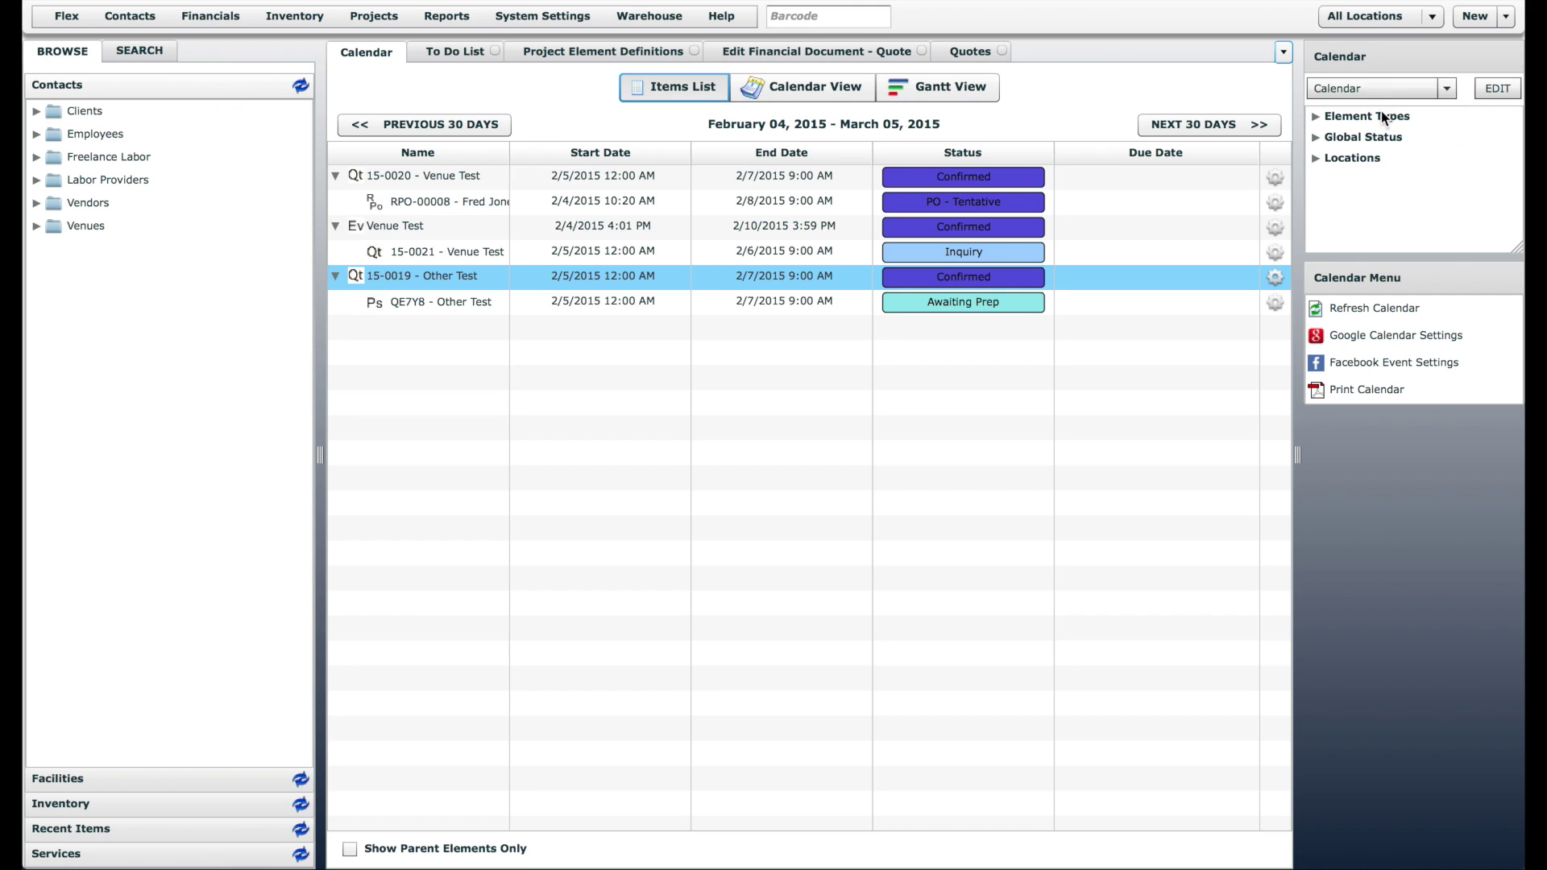
left_click(1496, 89)
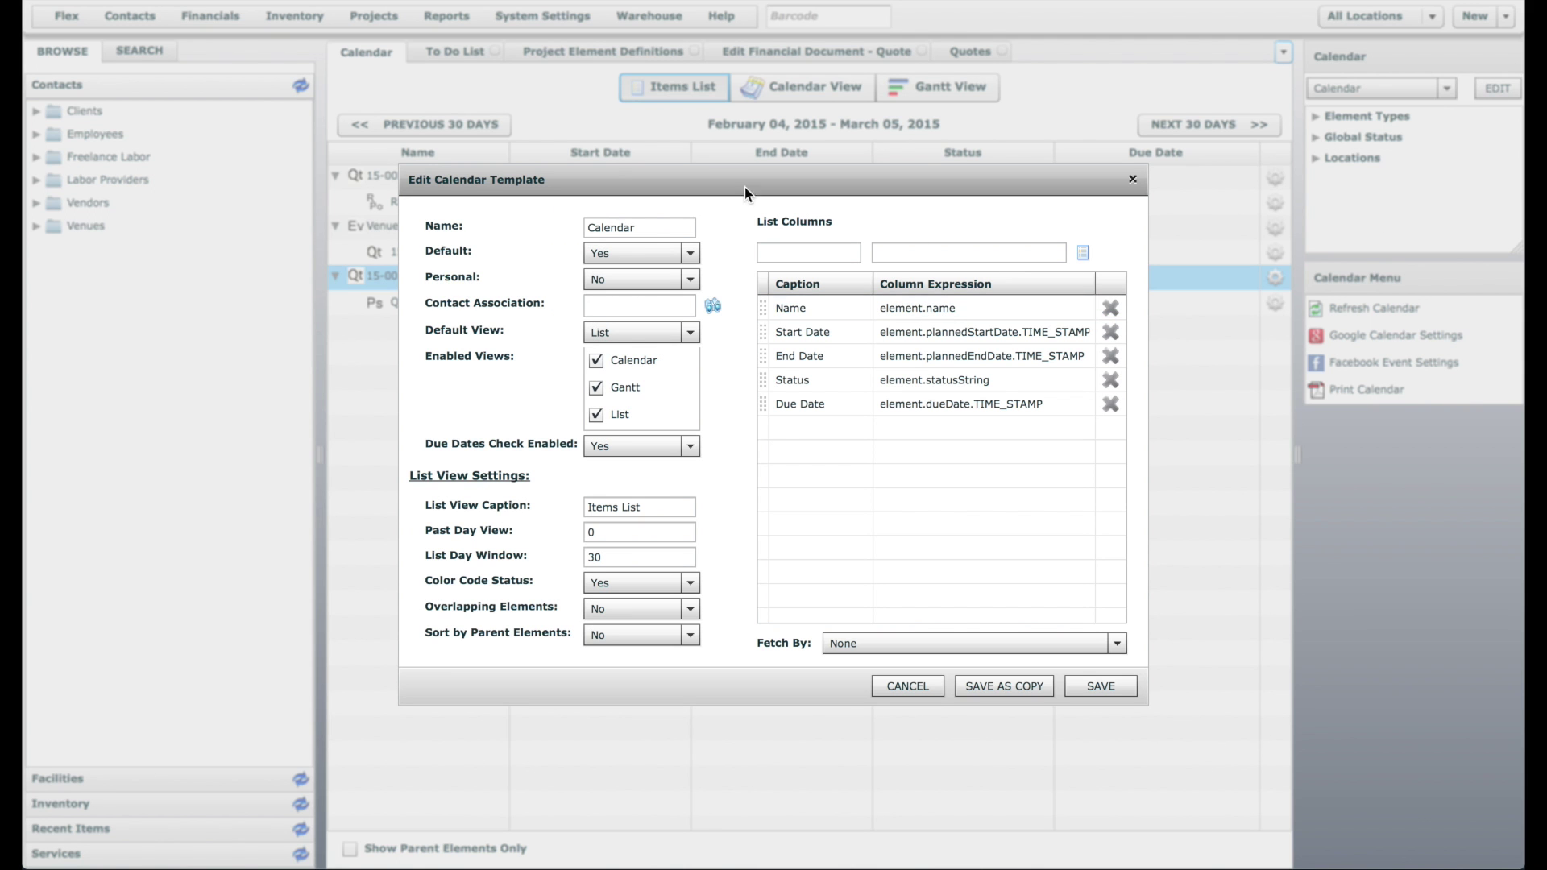
left_click_drag(655, 228, 485, 218)
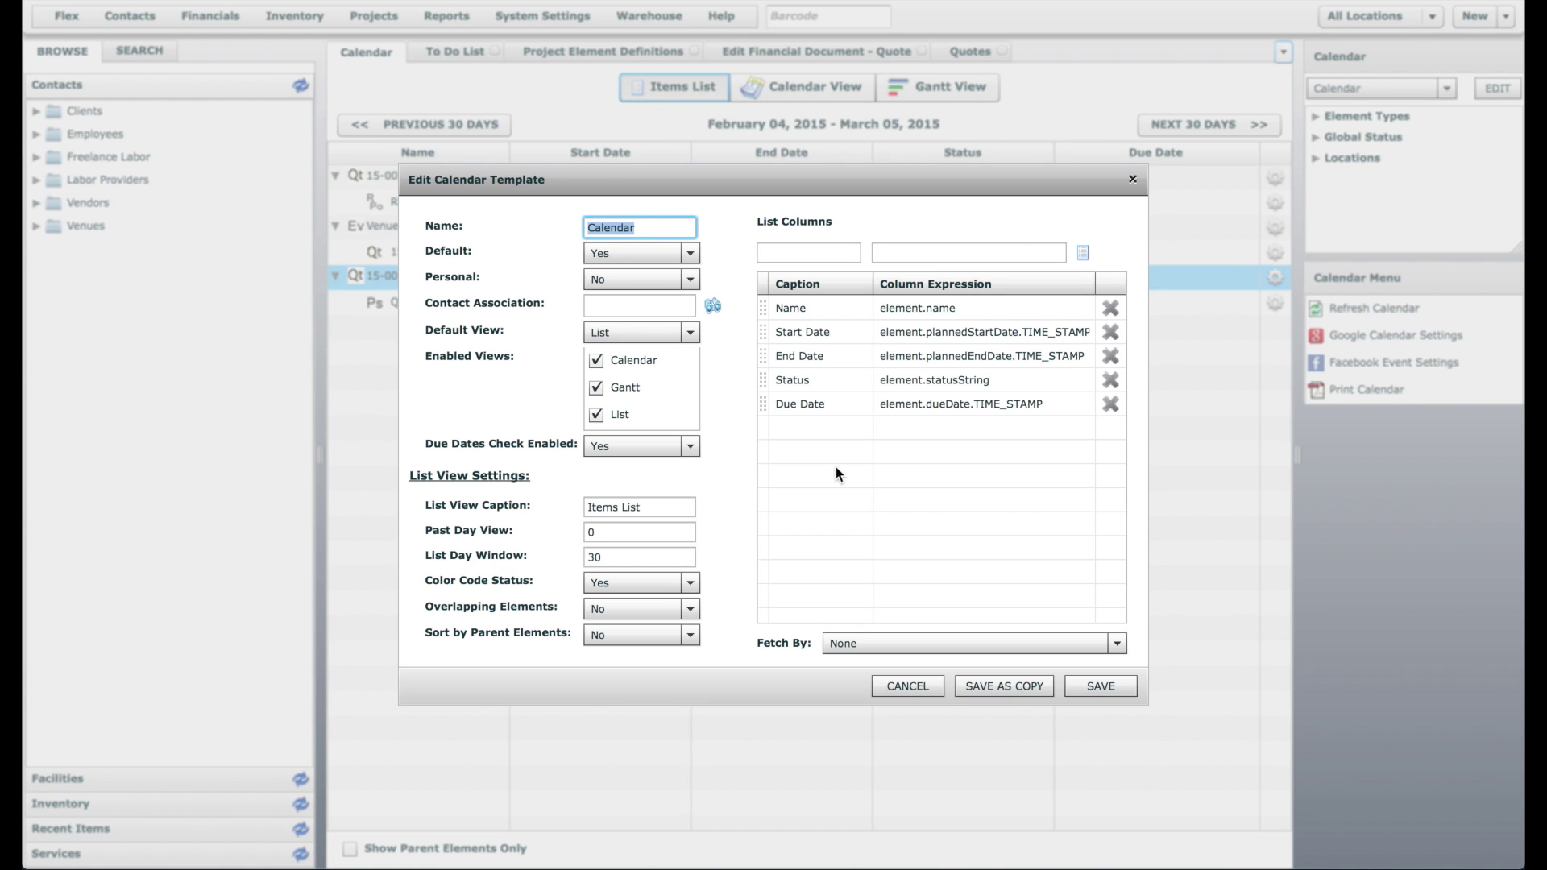
left_click(1018, 689)
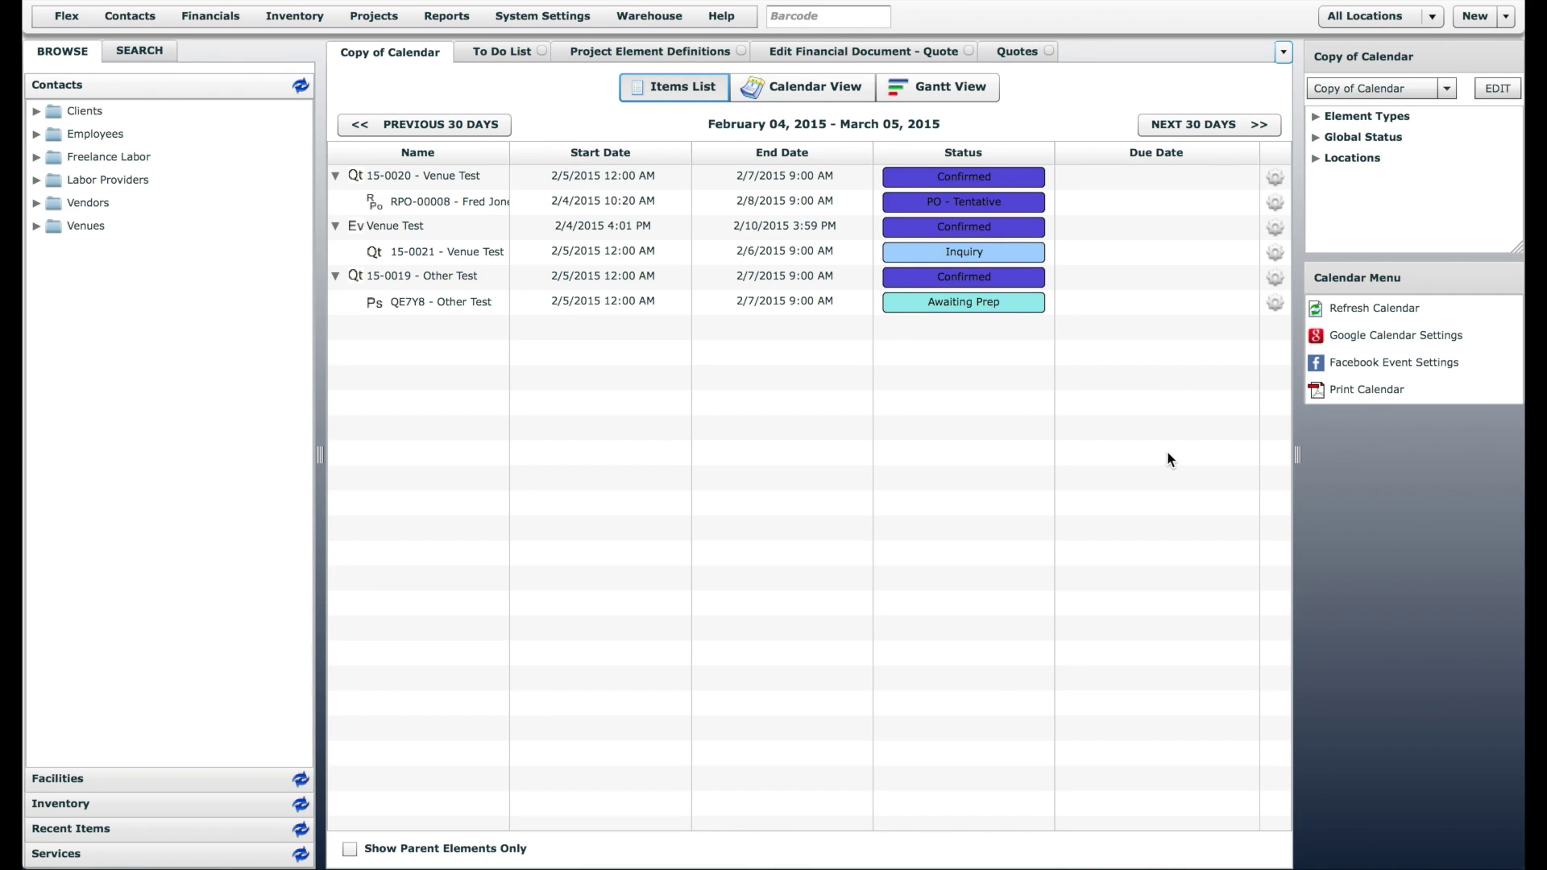
- Open the copied calendar template for editing and rename it "Logistics Calendar"
left_click(1395, 84)
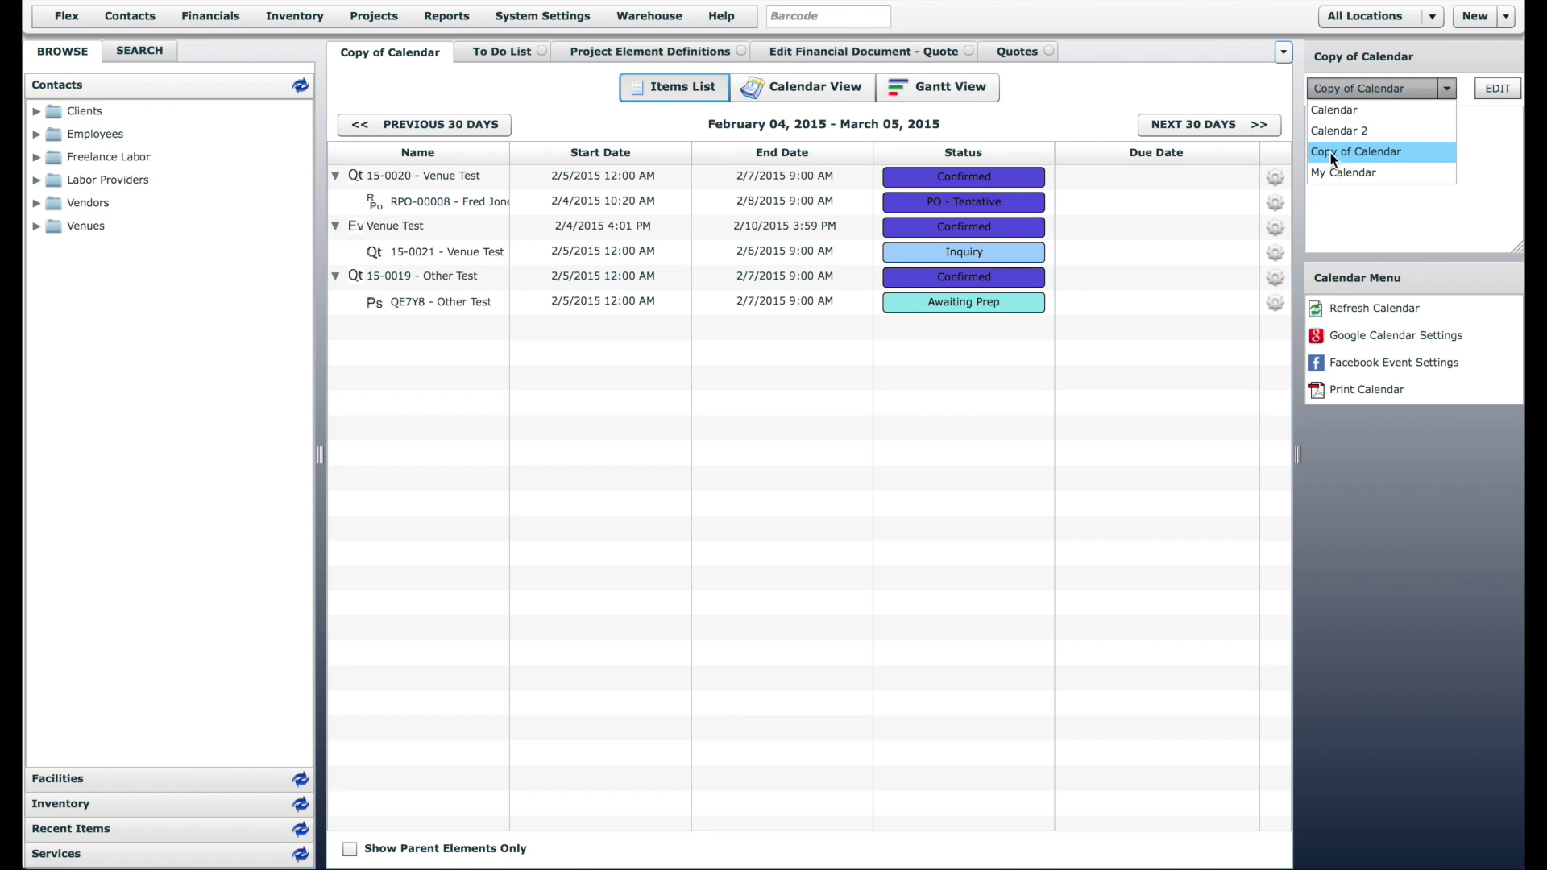
left_click(1497, 88)
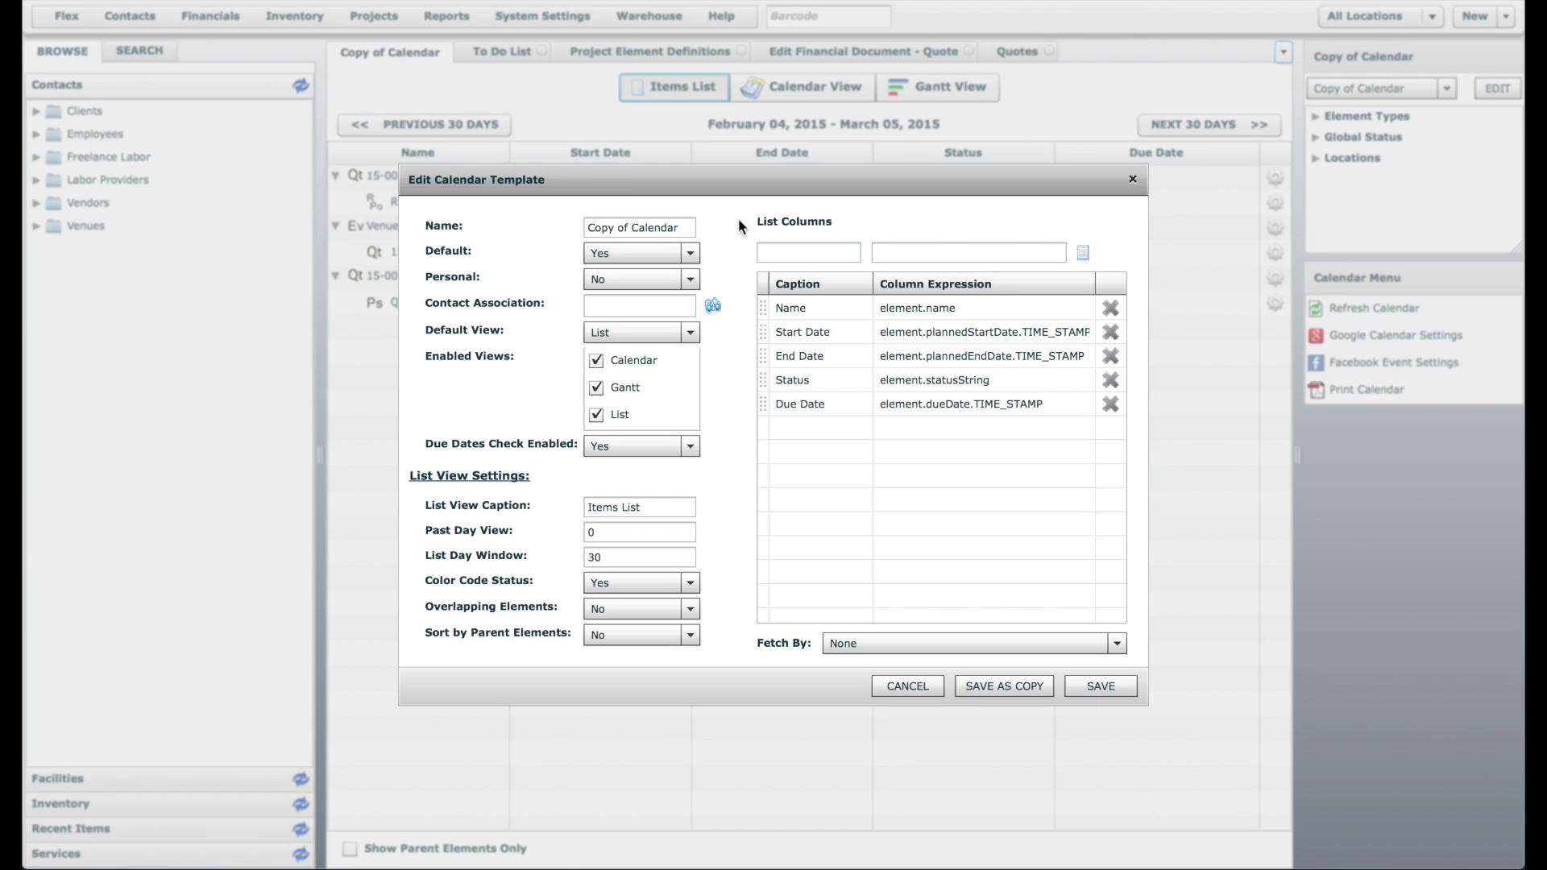
left_click(684, 228)
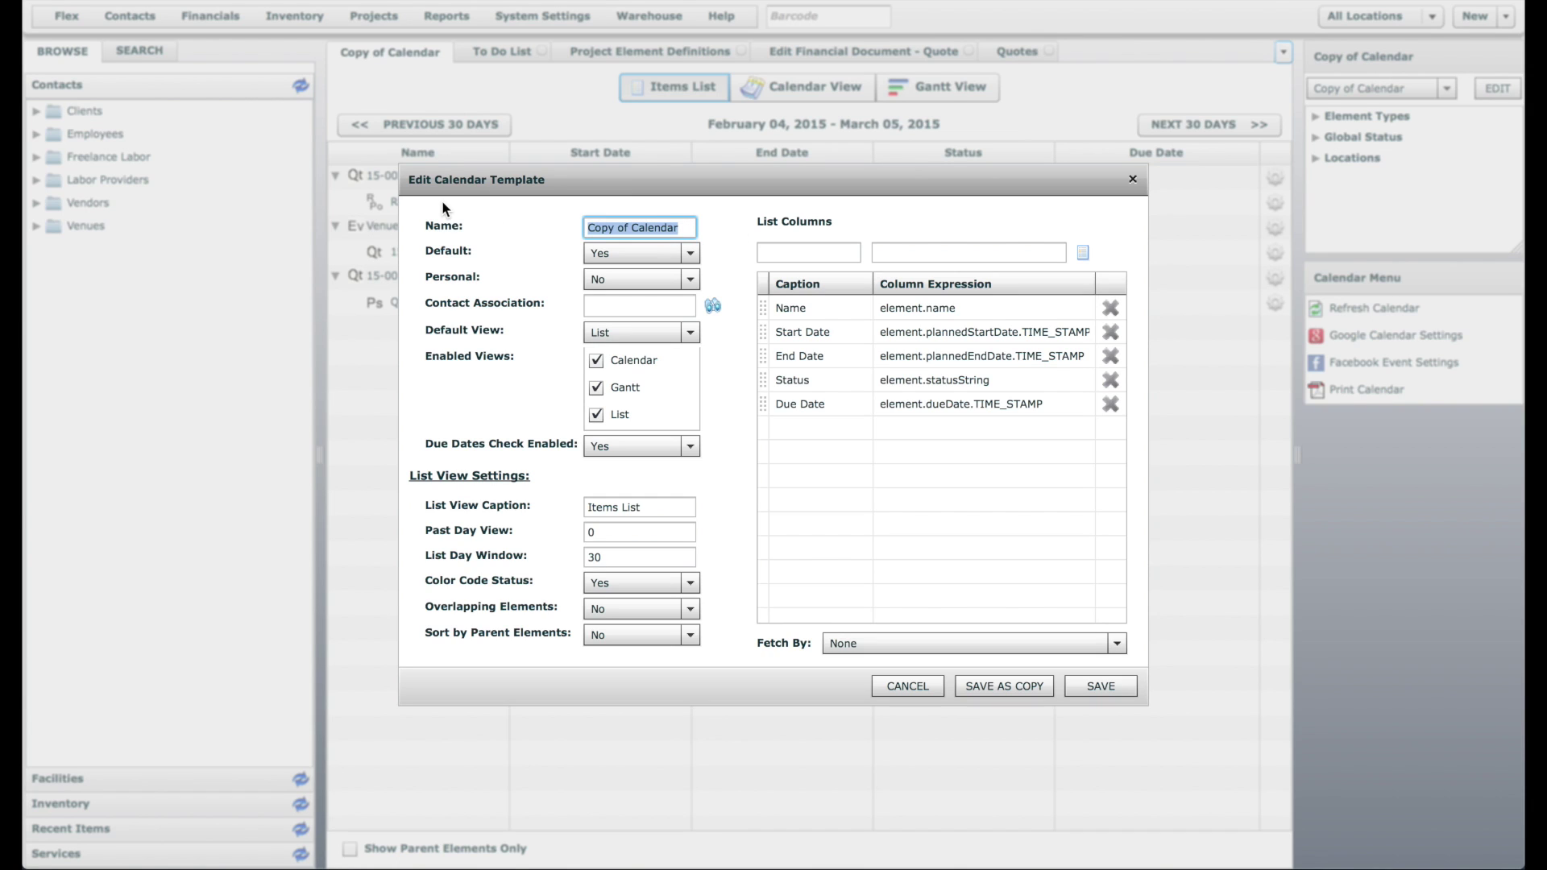
type("Logistics Calendar")
left_click_drag(829, 185, 834, 267)
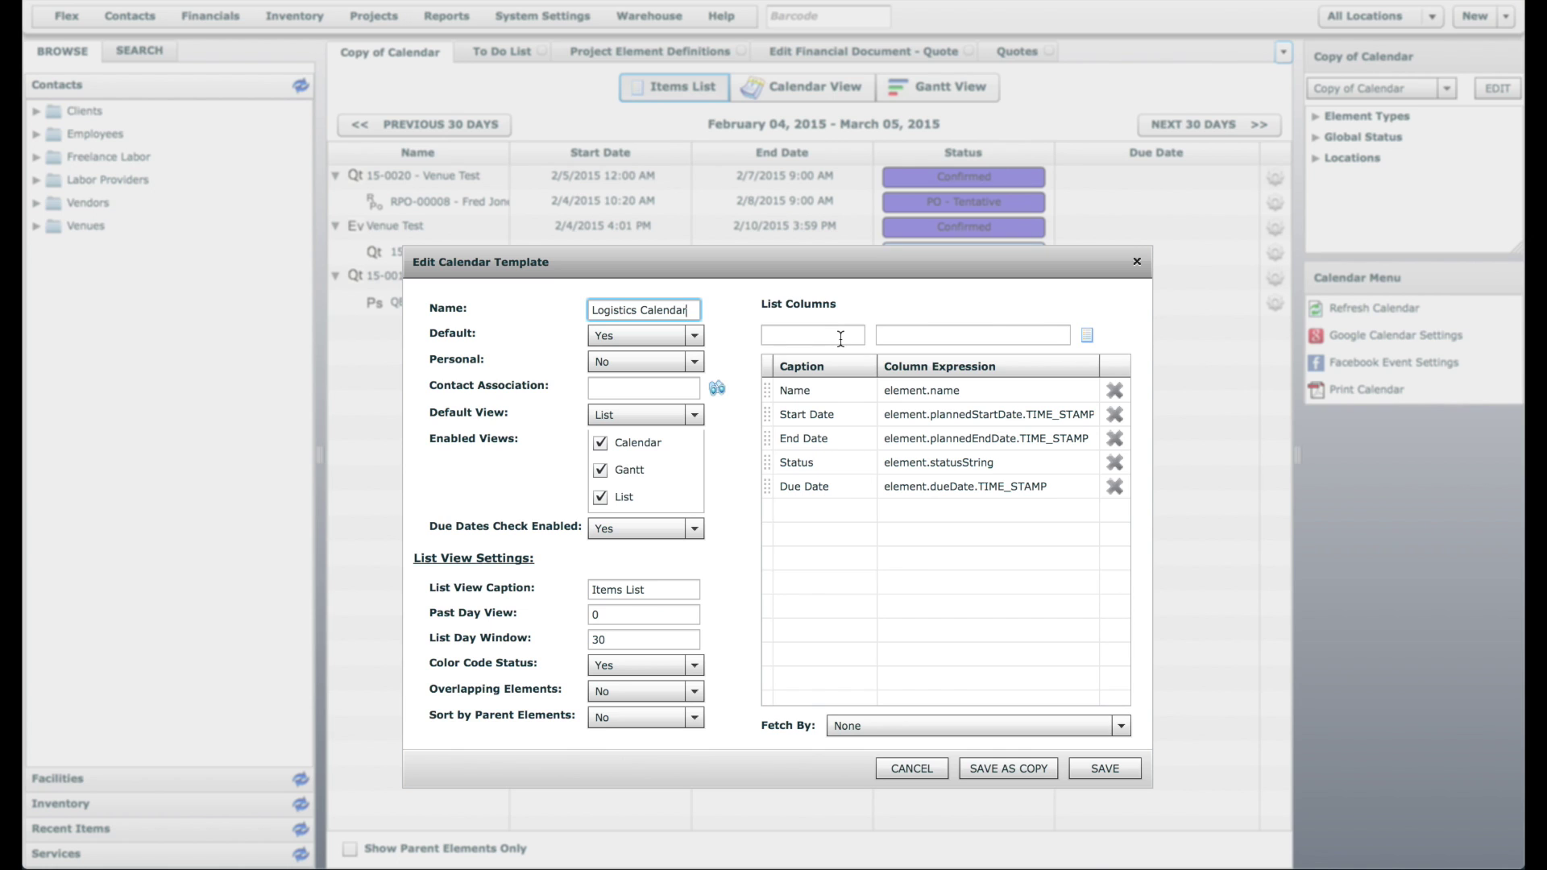
left_click_drag(839, 266, 840, 345)
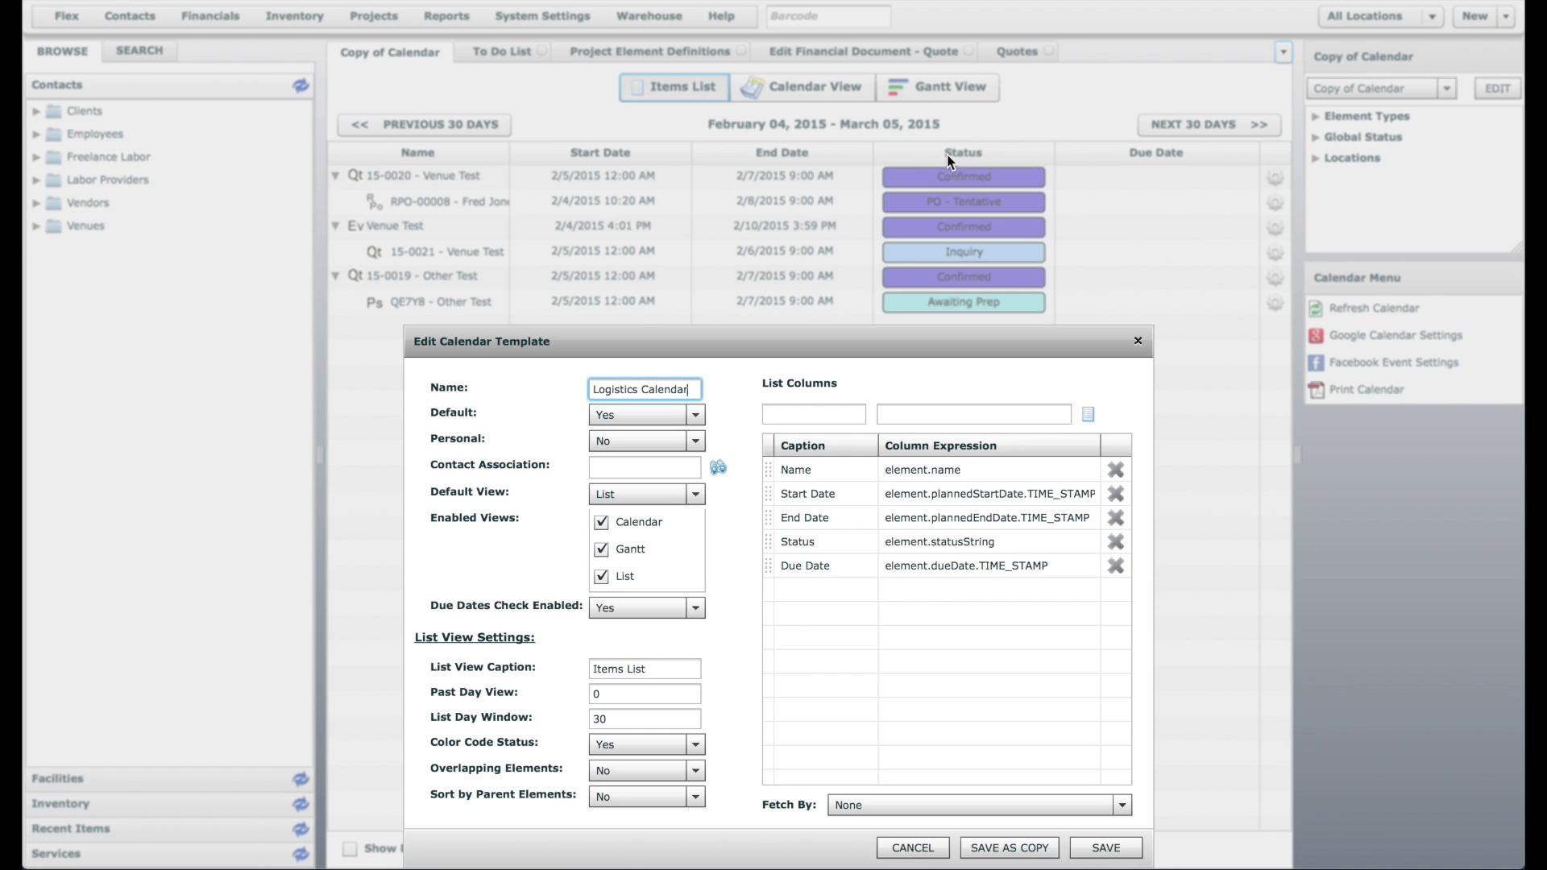
- Replace the Due Date list column with a "Shipping Method" column using the expression element.shippingMethod.name
left_click(1066, 567)
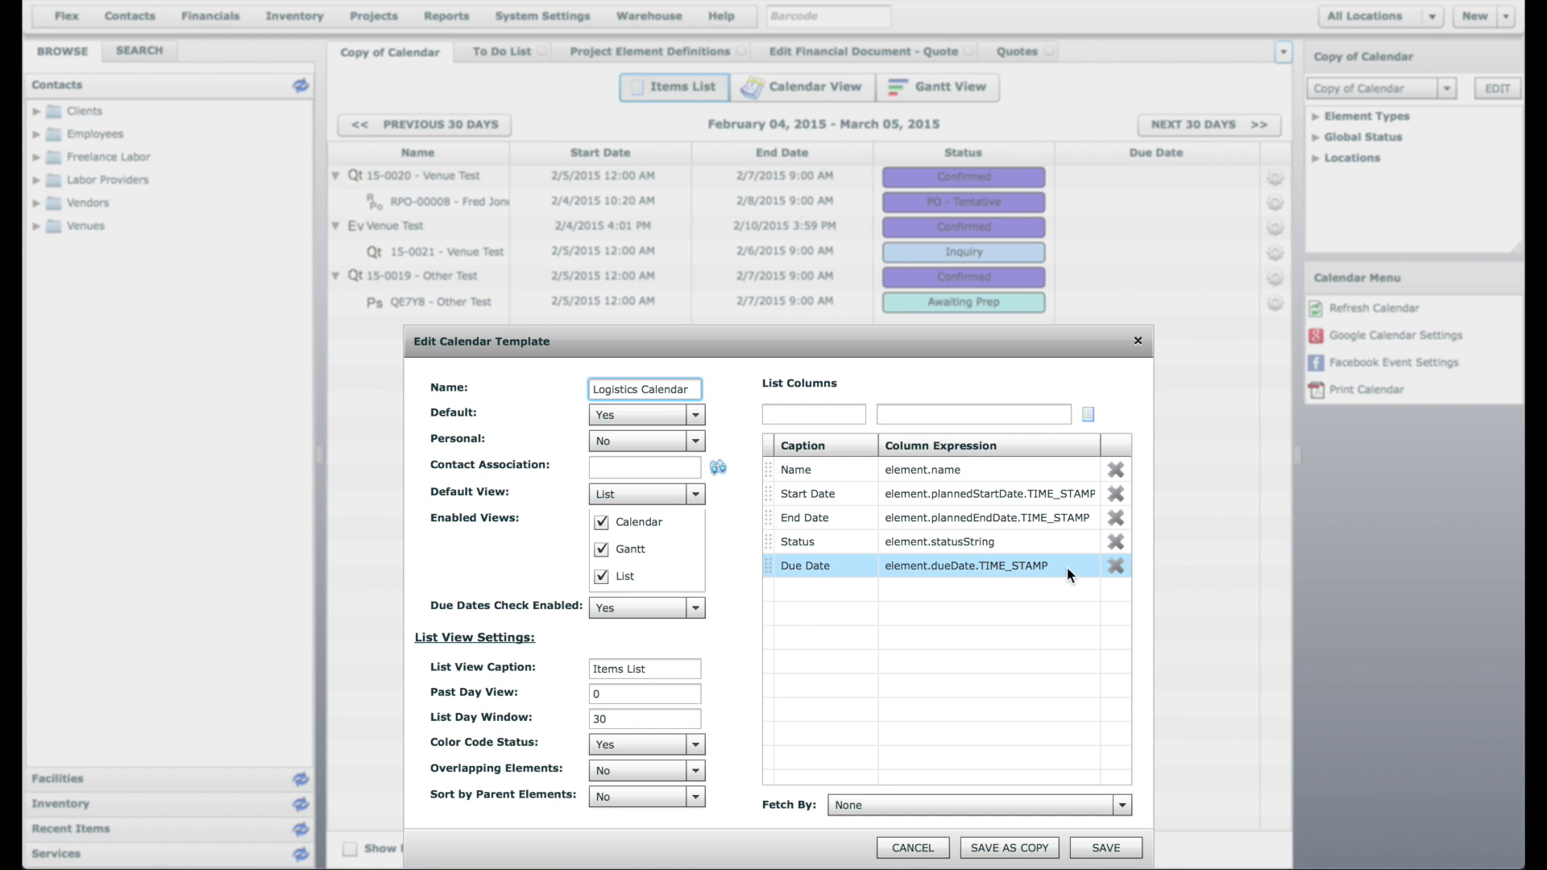
left_click(1115, 566)
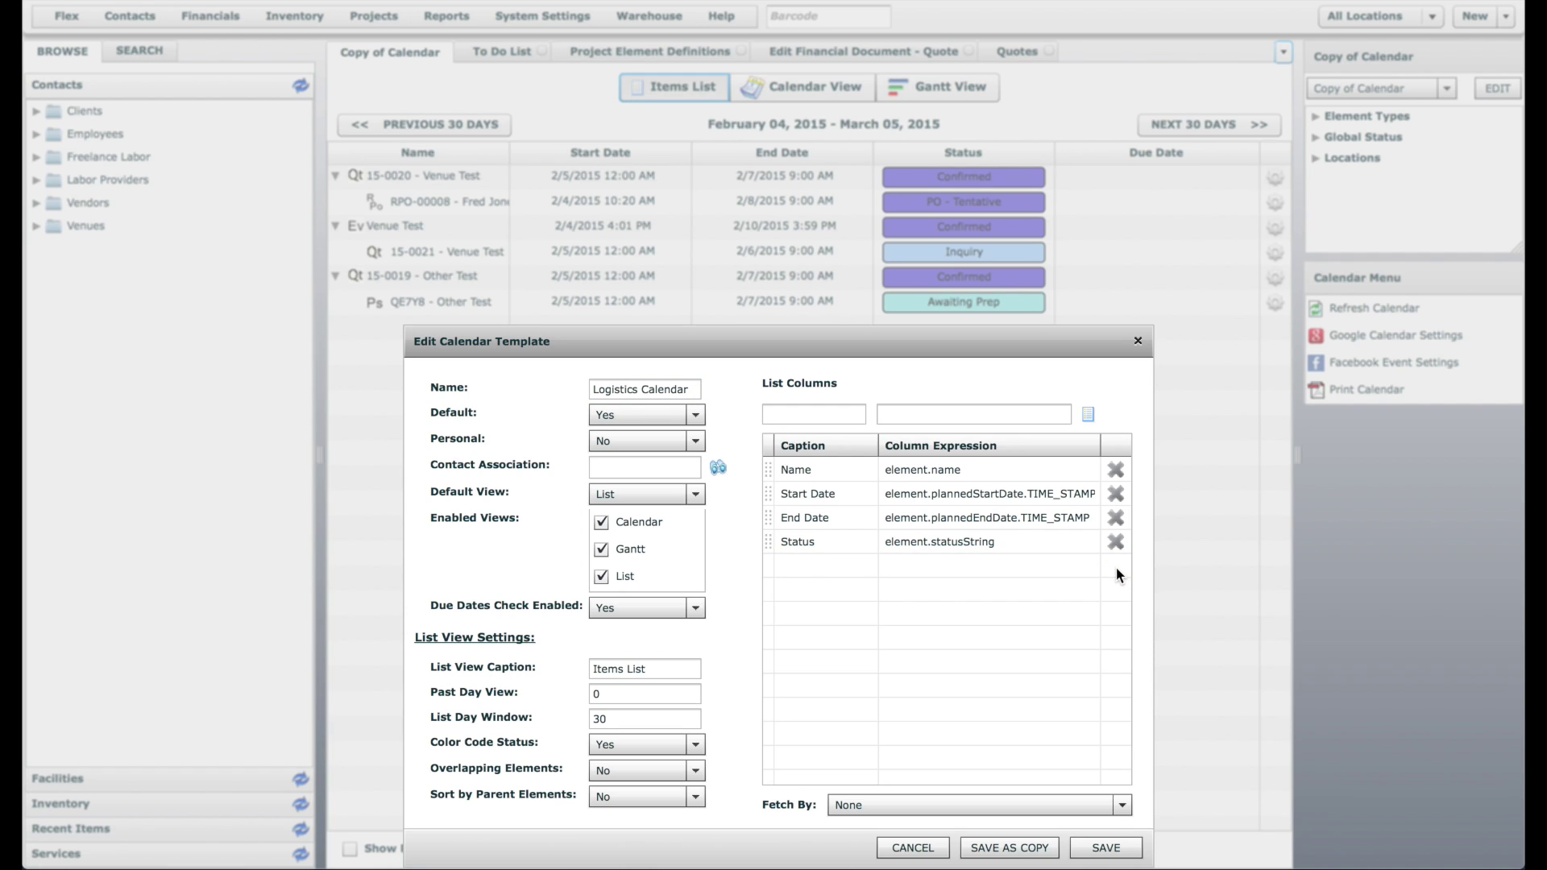
left_click(841, 414)
type("Shipping Method")
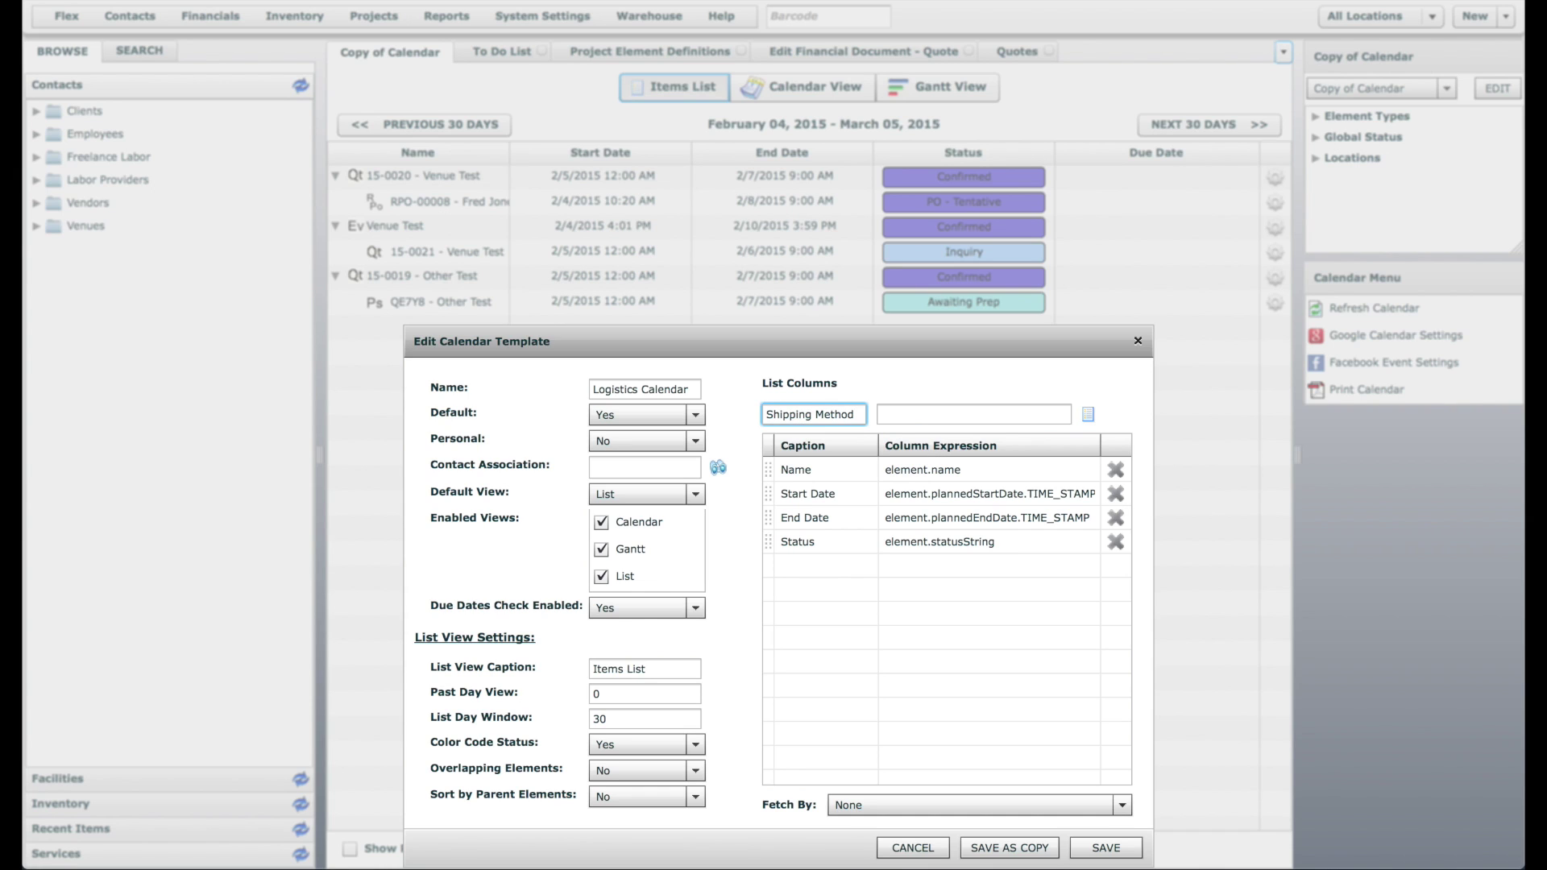
left_click(911, 413)
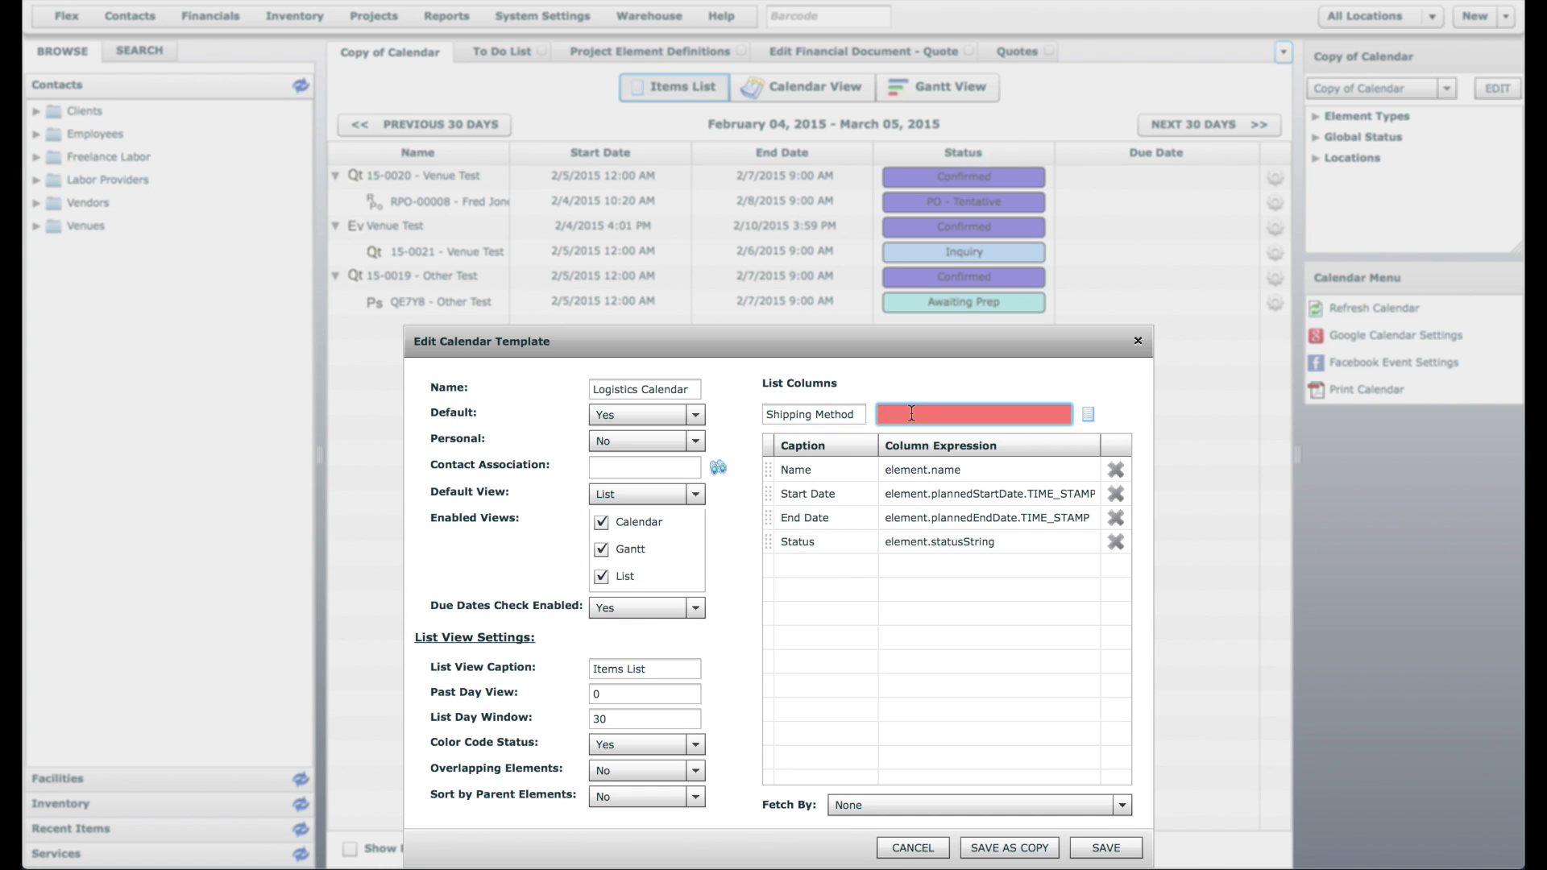
left_click(911, 413)
type("element.shippingMethod.name")
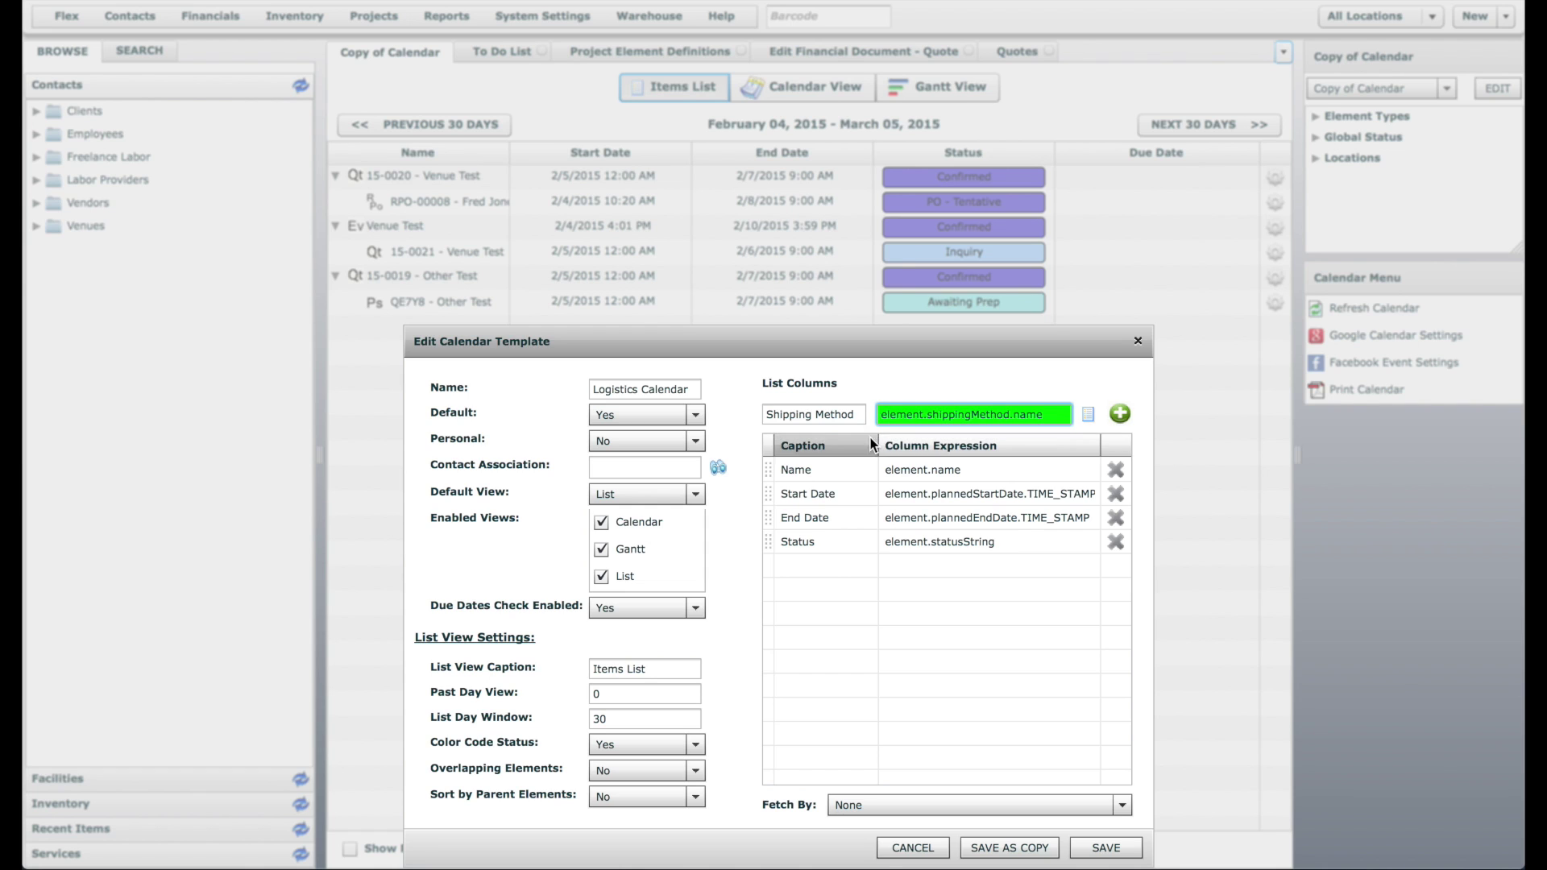
left_click(1120, 414)
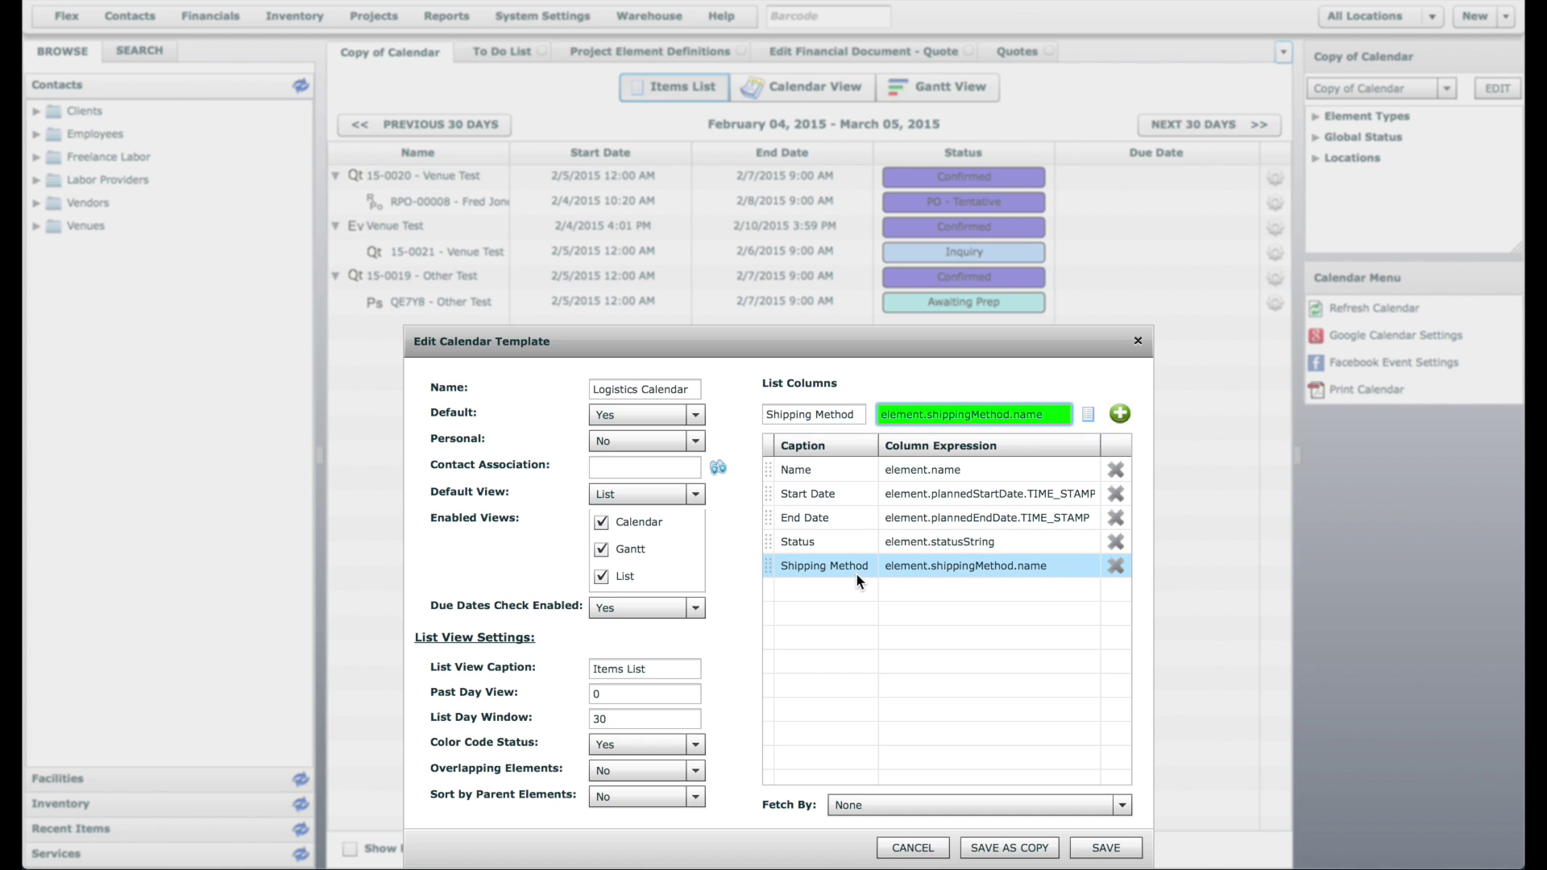
mouse_move(769, 568)
left_mouse_down()
mouse_move(758, 522)
mouse_move(768, 586)
mouse_move(872, 566)
left_mouse_up()
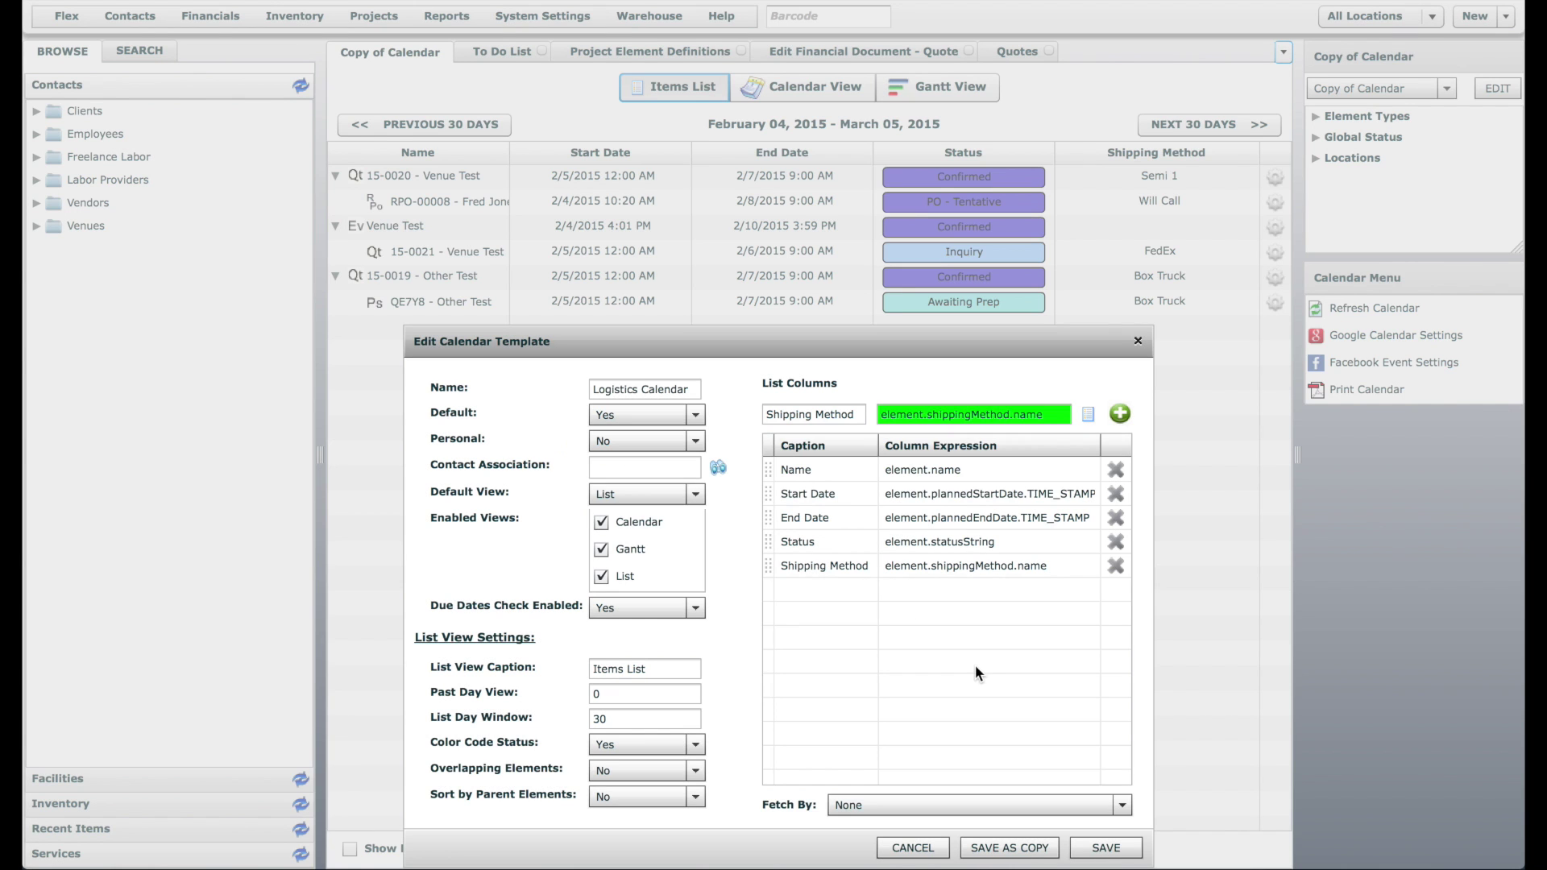
- Add a "Shipping Type" list column with the expression element.shippingMethod.type
double_click(861, 412)
type("Type")
left_click(1058, 414)
key("BackSpace")
key("BackSpace")
key("BackSpace")
key("BackSpace")
type("type")
left_click(1120, 414)
- Add a "Min Days" list column with the expression element.shippingMethod.minimumDays
left_click_drag(864, 415, 763, 415)
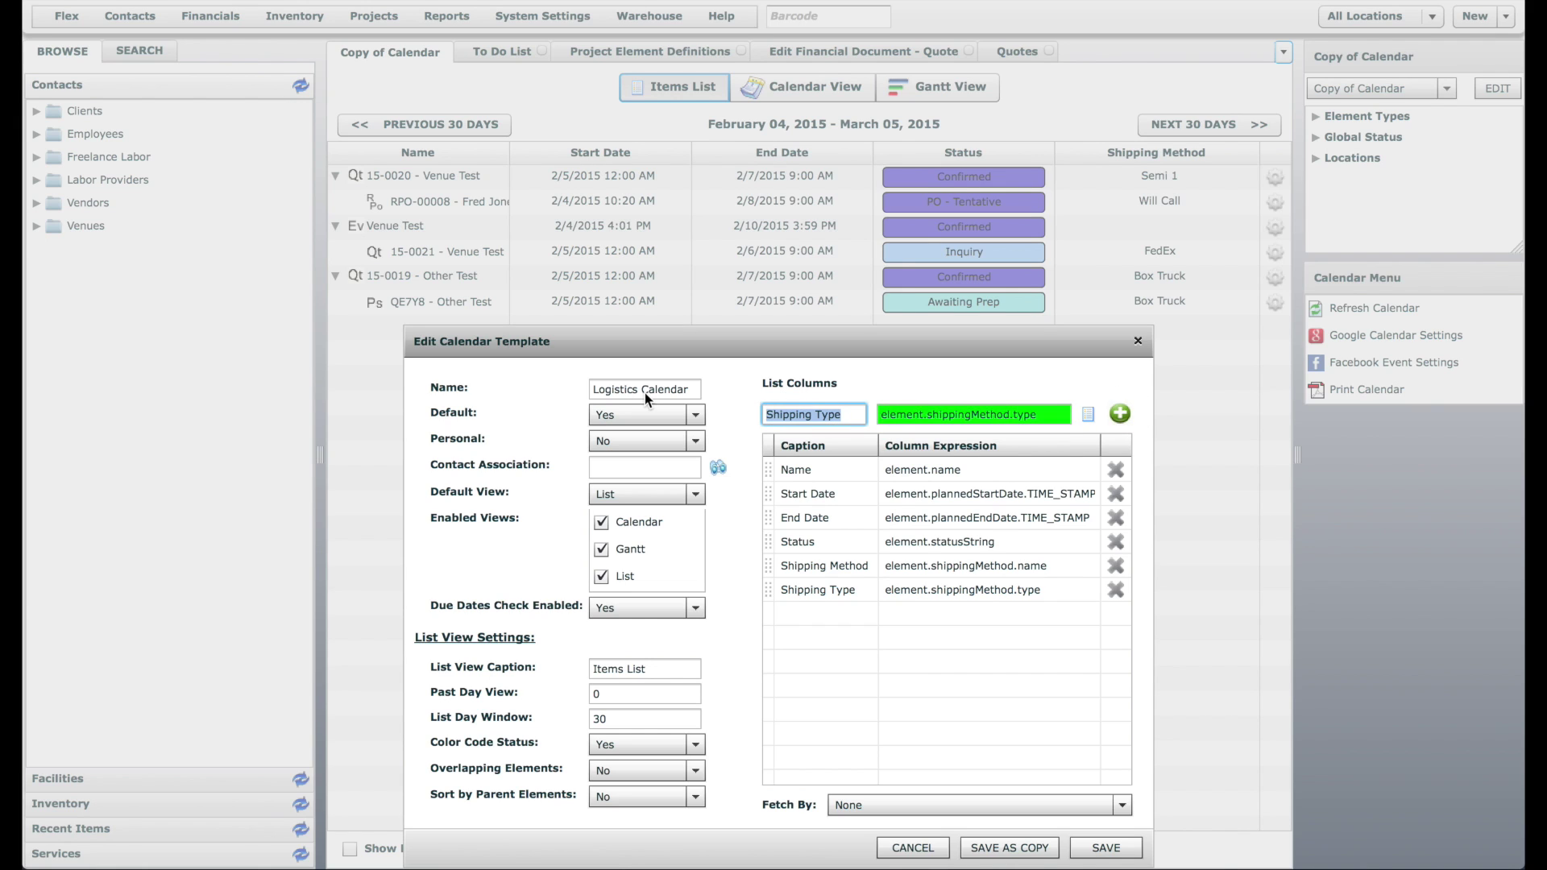
type("Min Days")
mouse_move(1038, 416)
left_mouse_down()
mouse_move(1002, 416)
mouse_move(1015, 415)
left_mouse_up()
type("min")
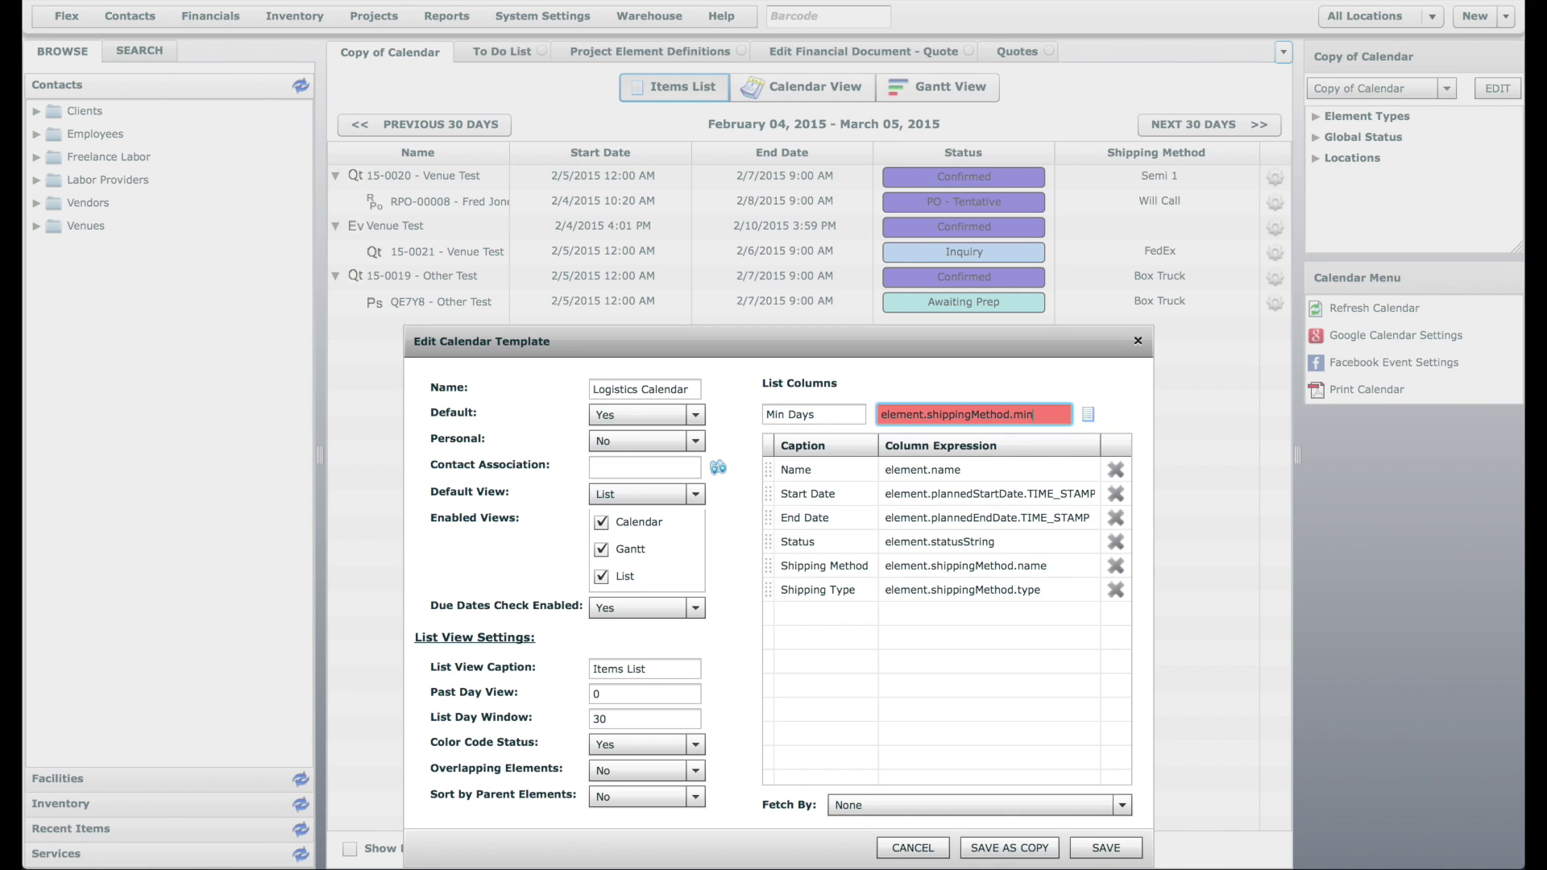
type("imumDays")
left_click(1118, 413)
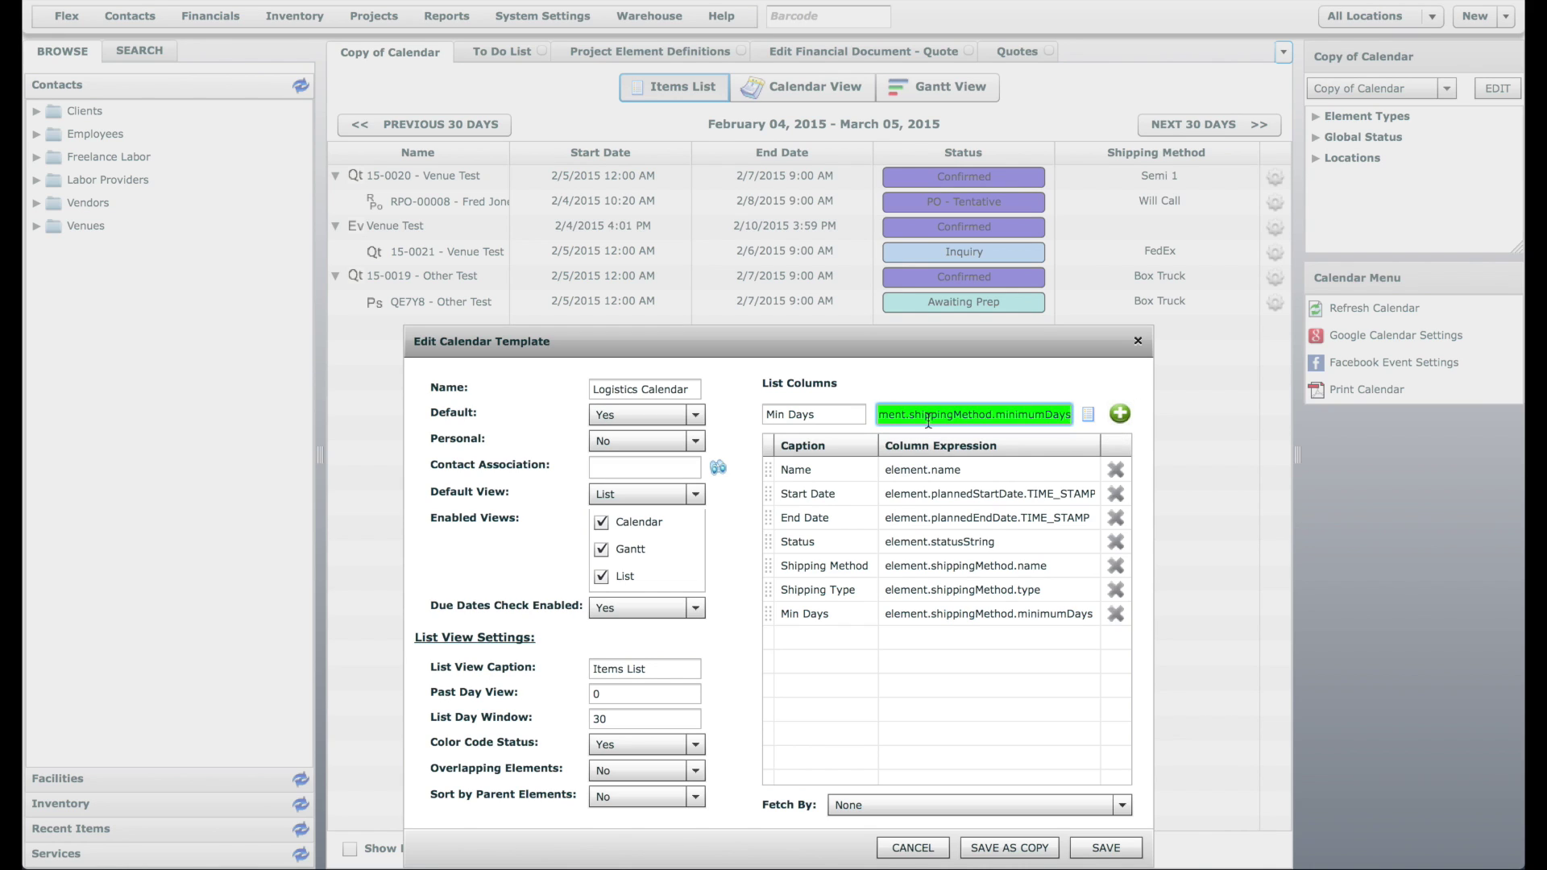
- Add a "Max Days" list column with the expression element.shippingMethod.maximumDays
double_click(769, 414)
type("Max")
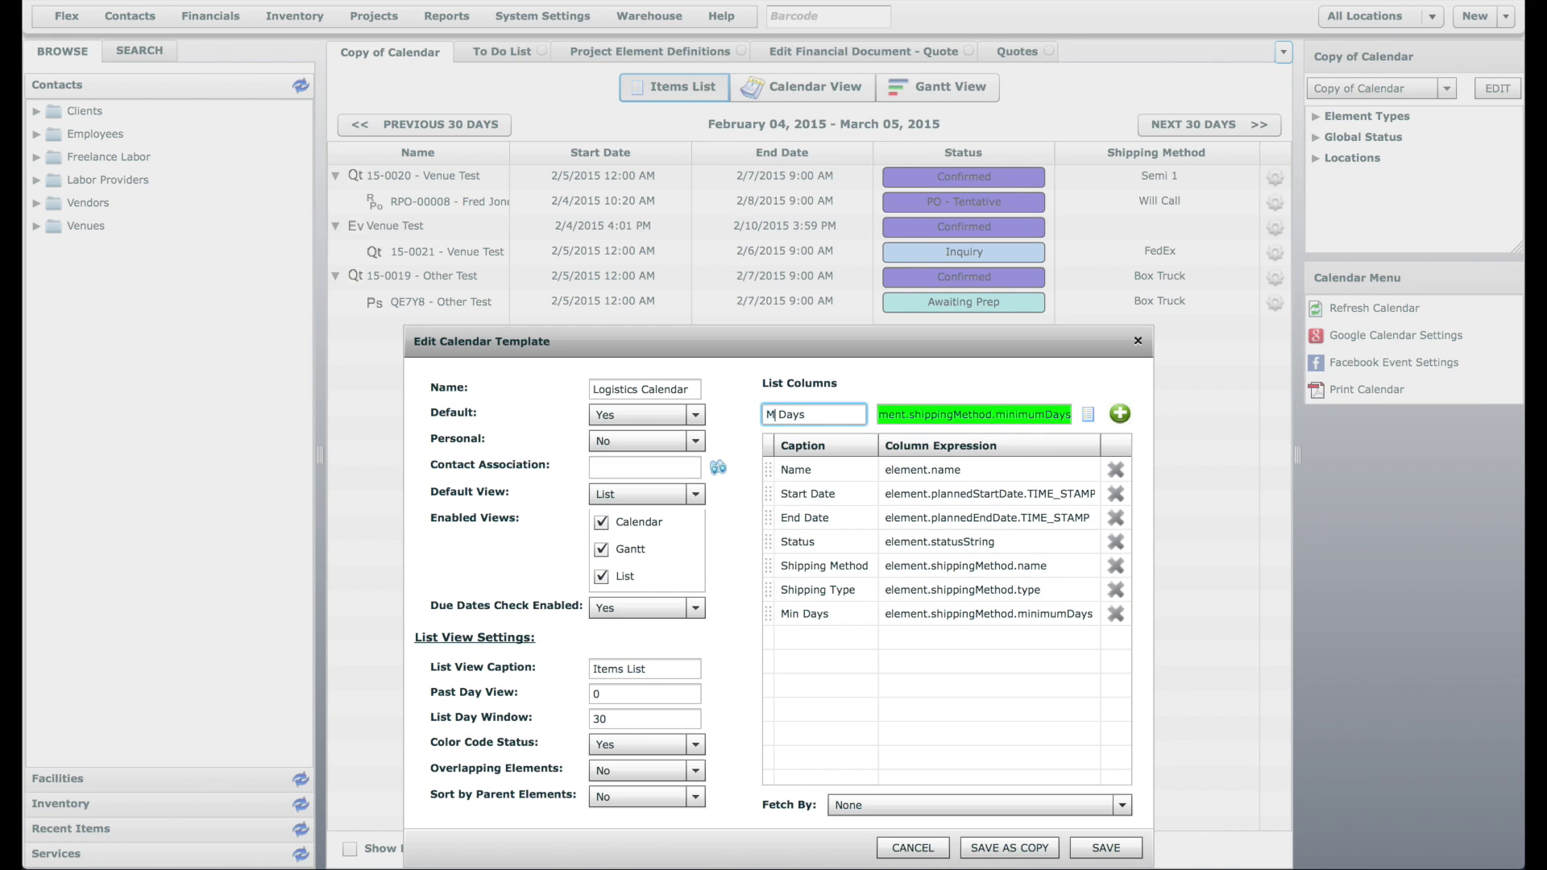
left_click(1019, 414)
key("Delete")
key("Delete")
key("Delete")
key("BackSpace")
key("BackSpace")
key("BackSpace")
type("ax")
type("imum")
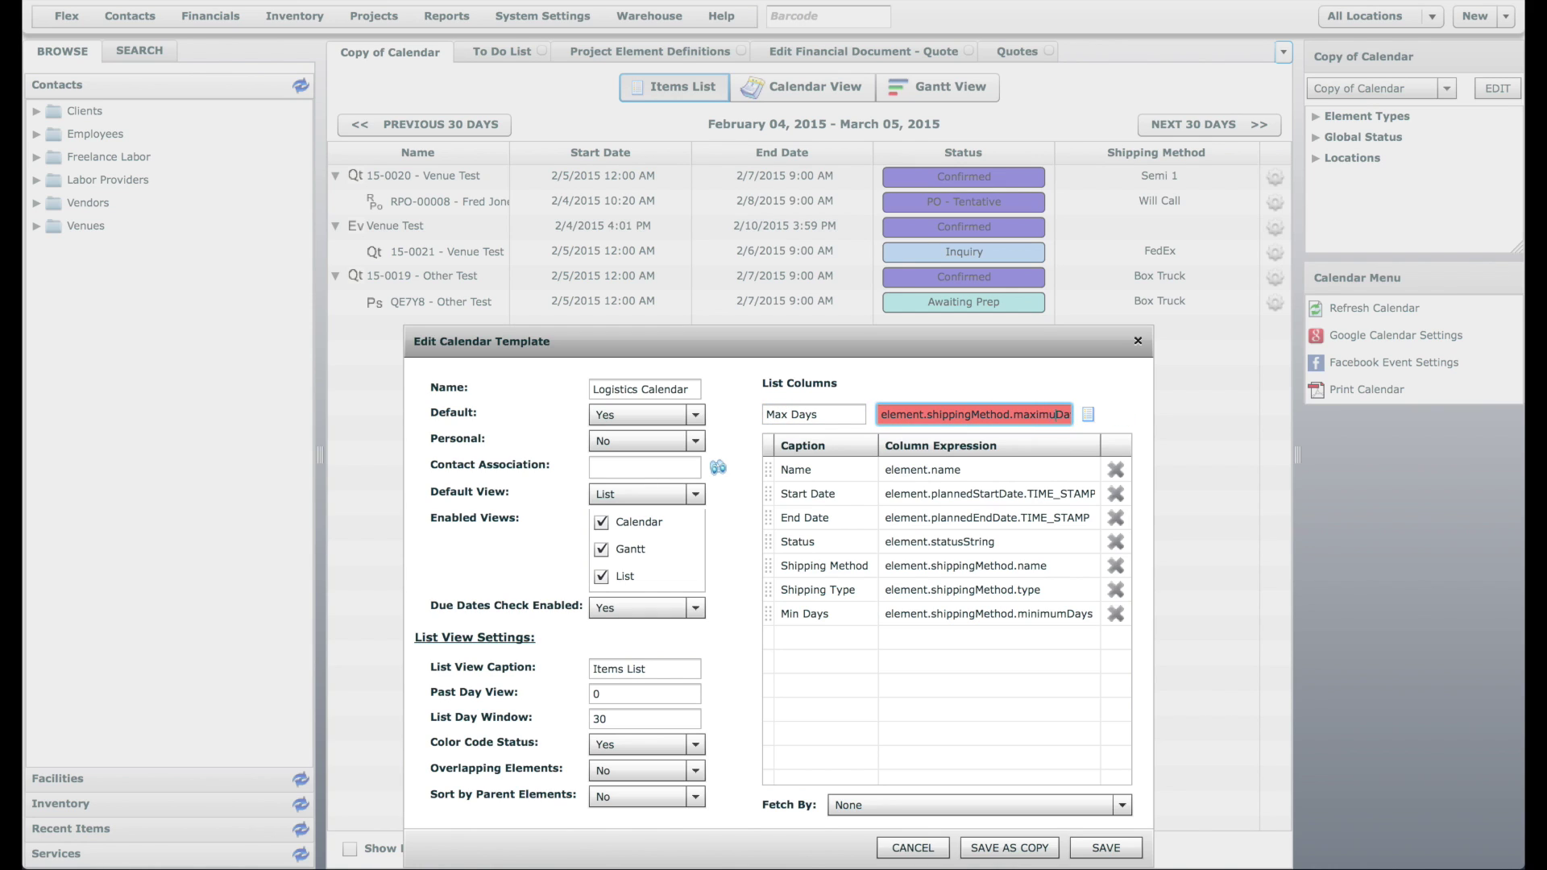
left_click(1119, 413)
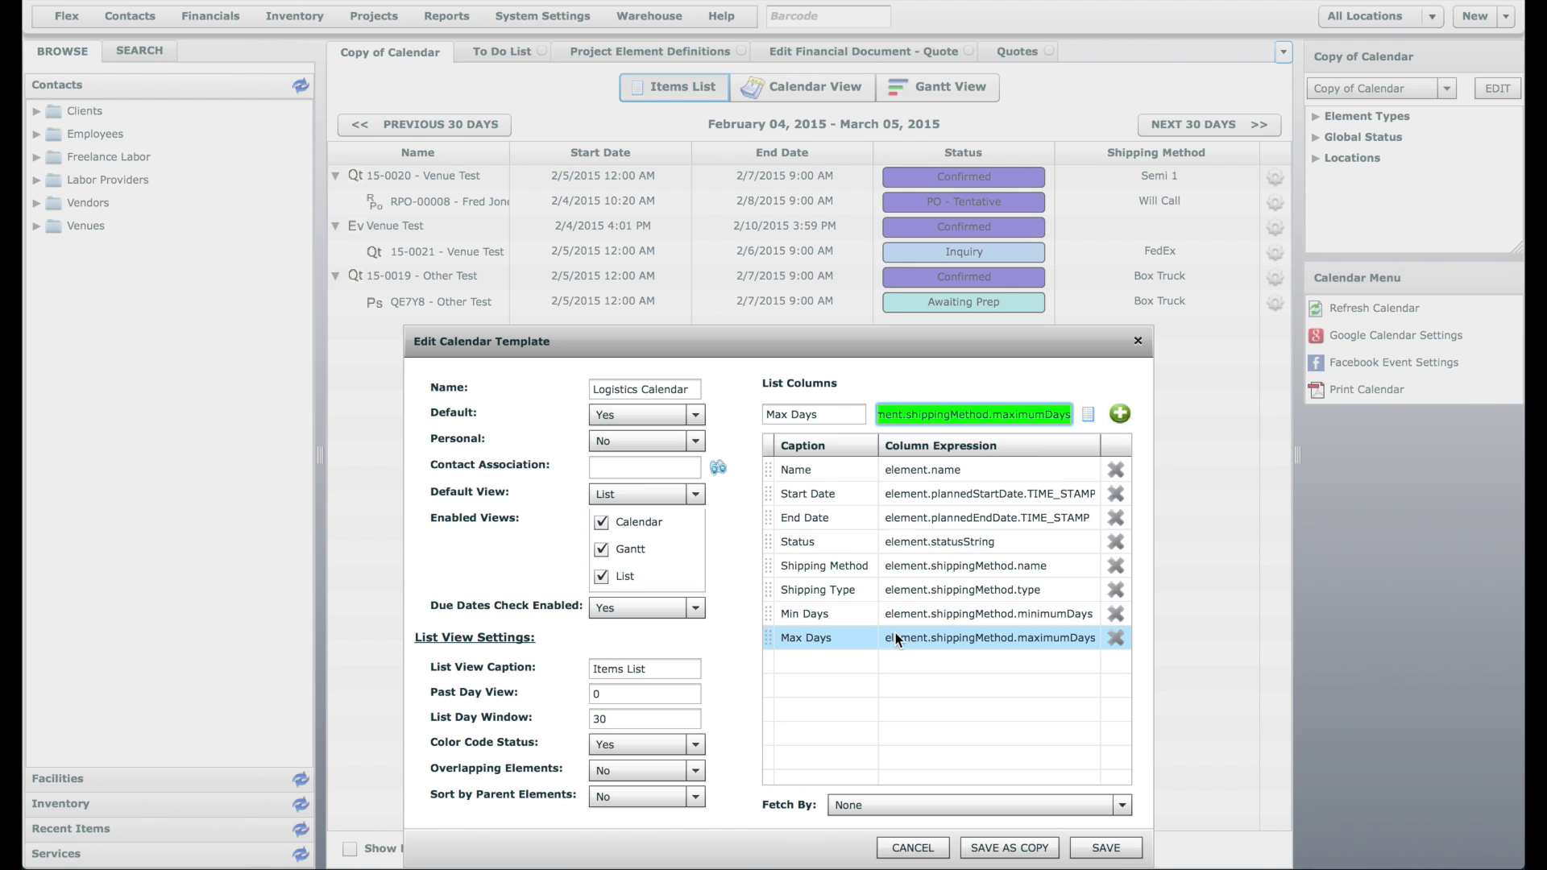
- Save the edited calendar template and choose Logistics Calendar as the displayed calendar
left_click(1108, 848)
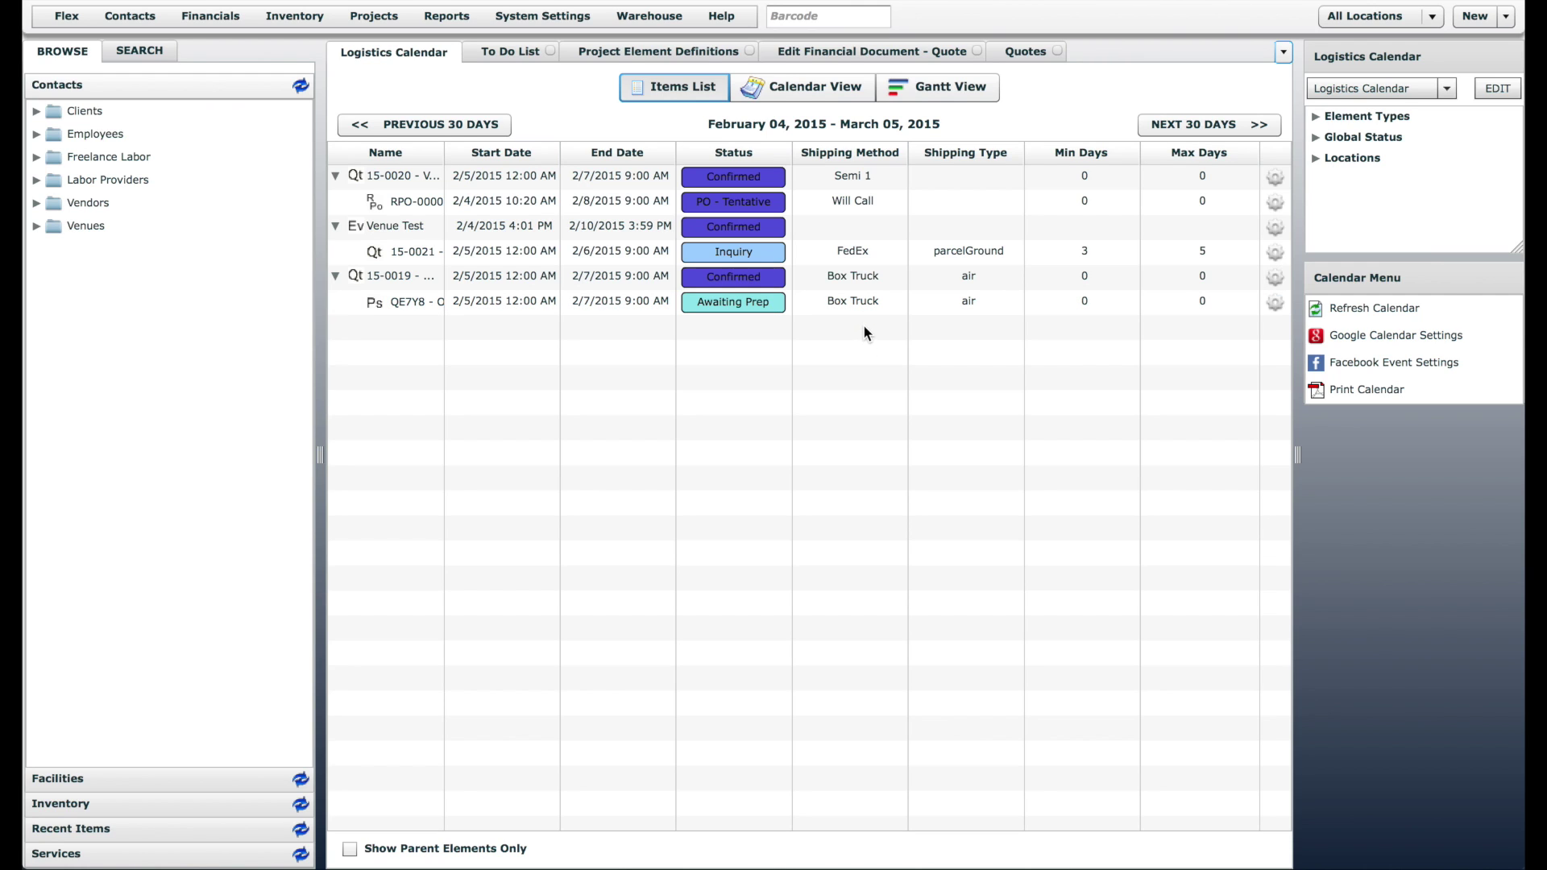
left_click(1370, 89)
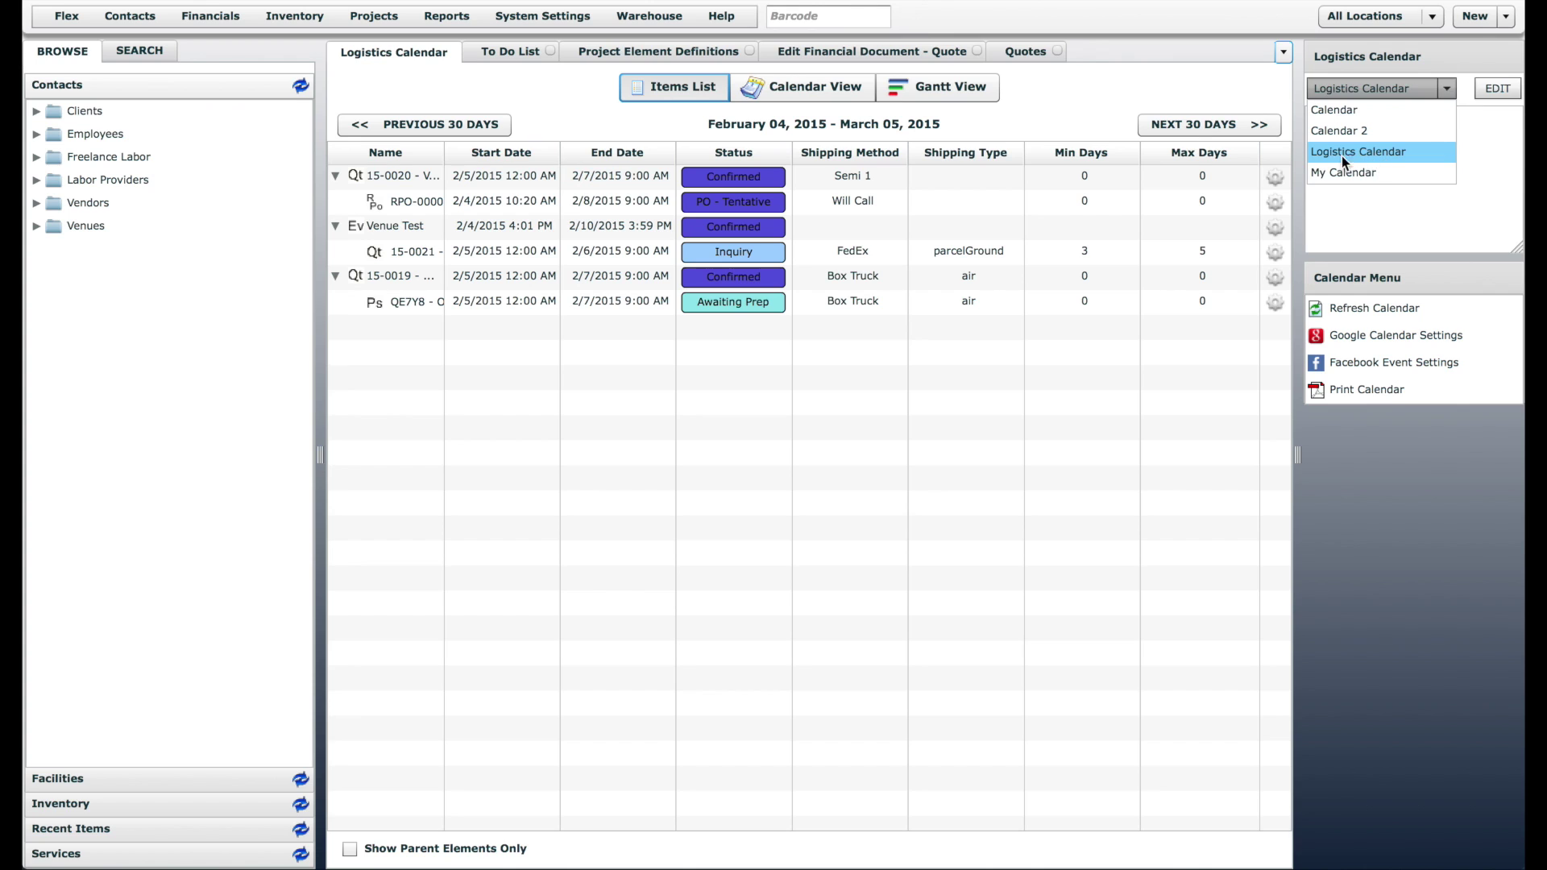
left_click(1365, 153)
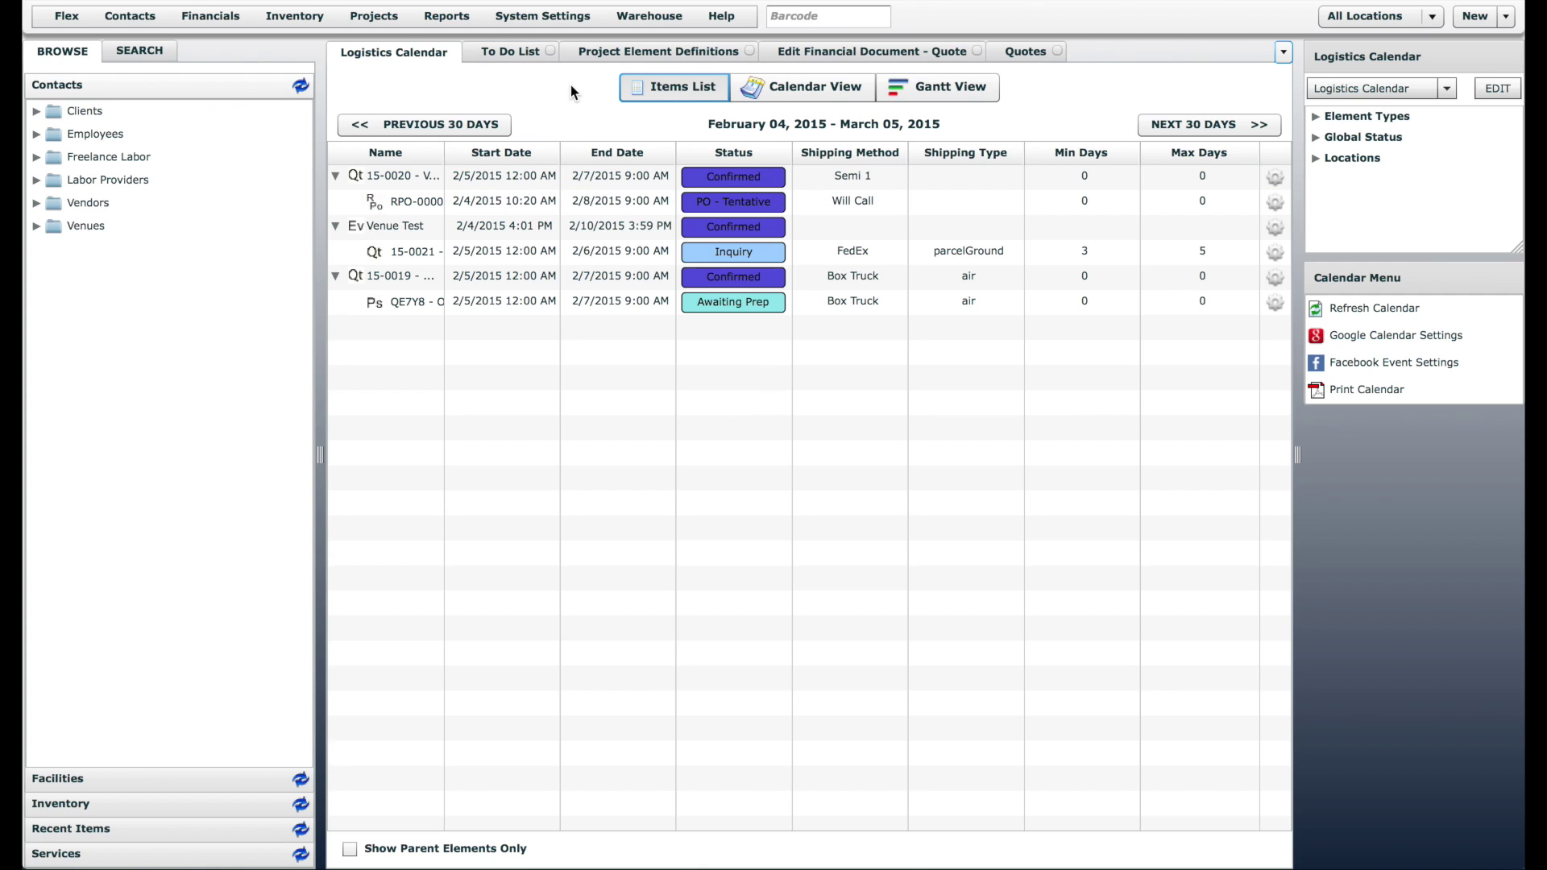
left_click(442, 18)
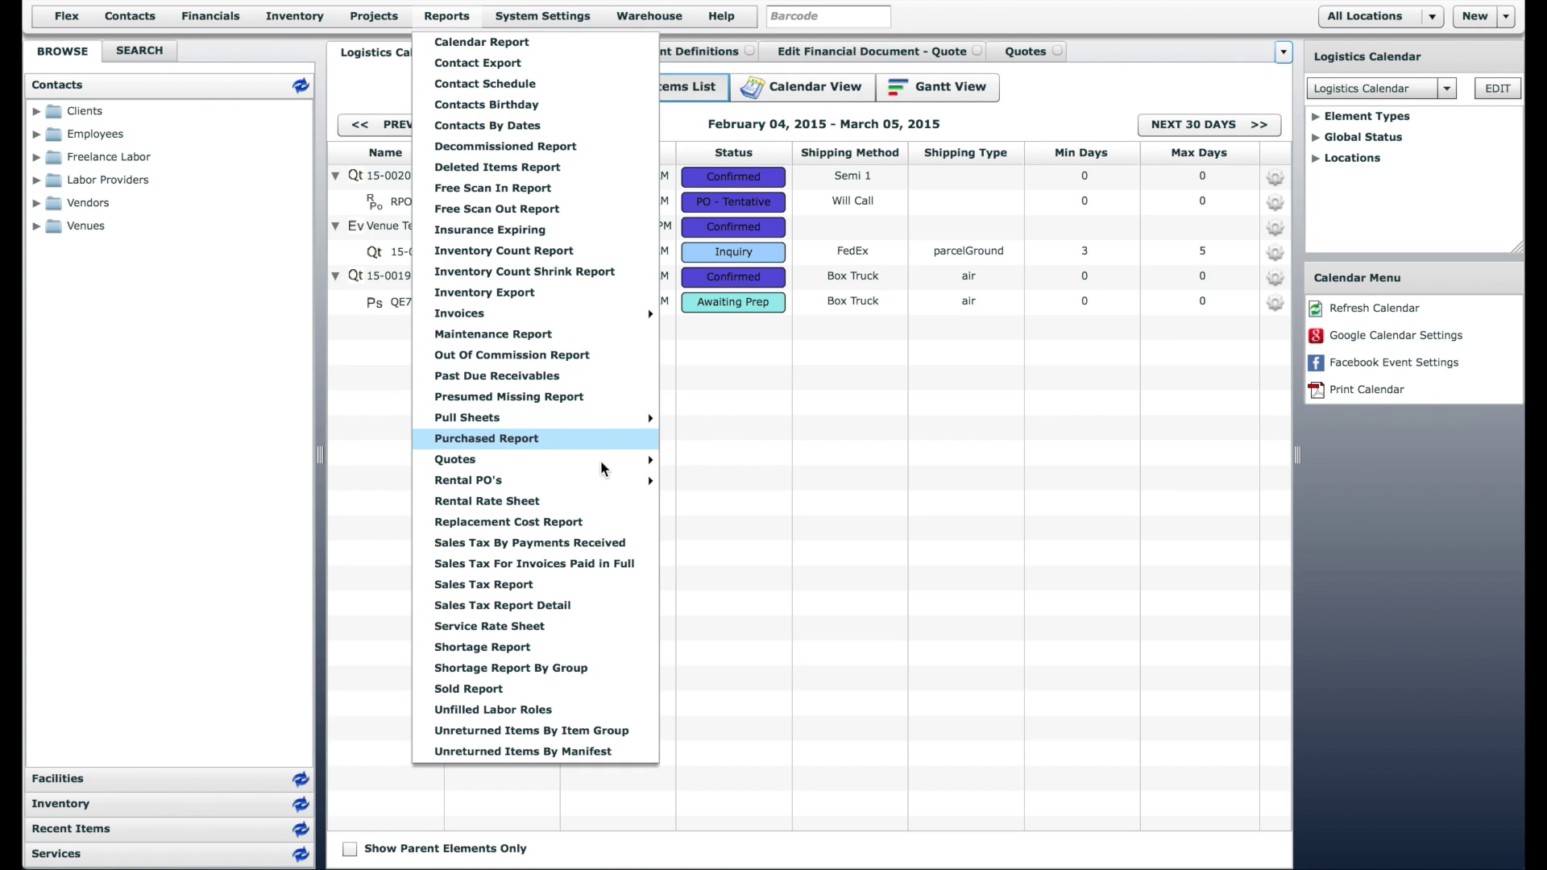
mouse_move(601, 462)
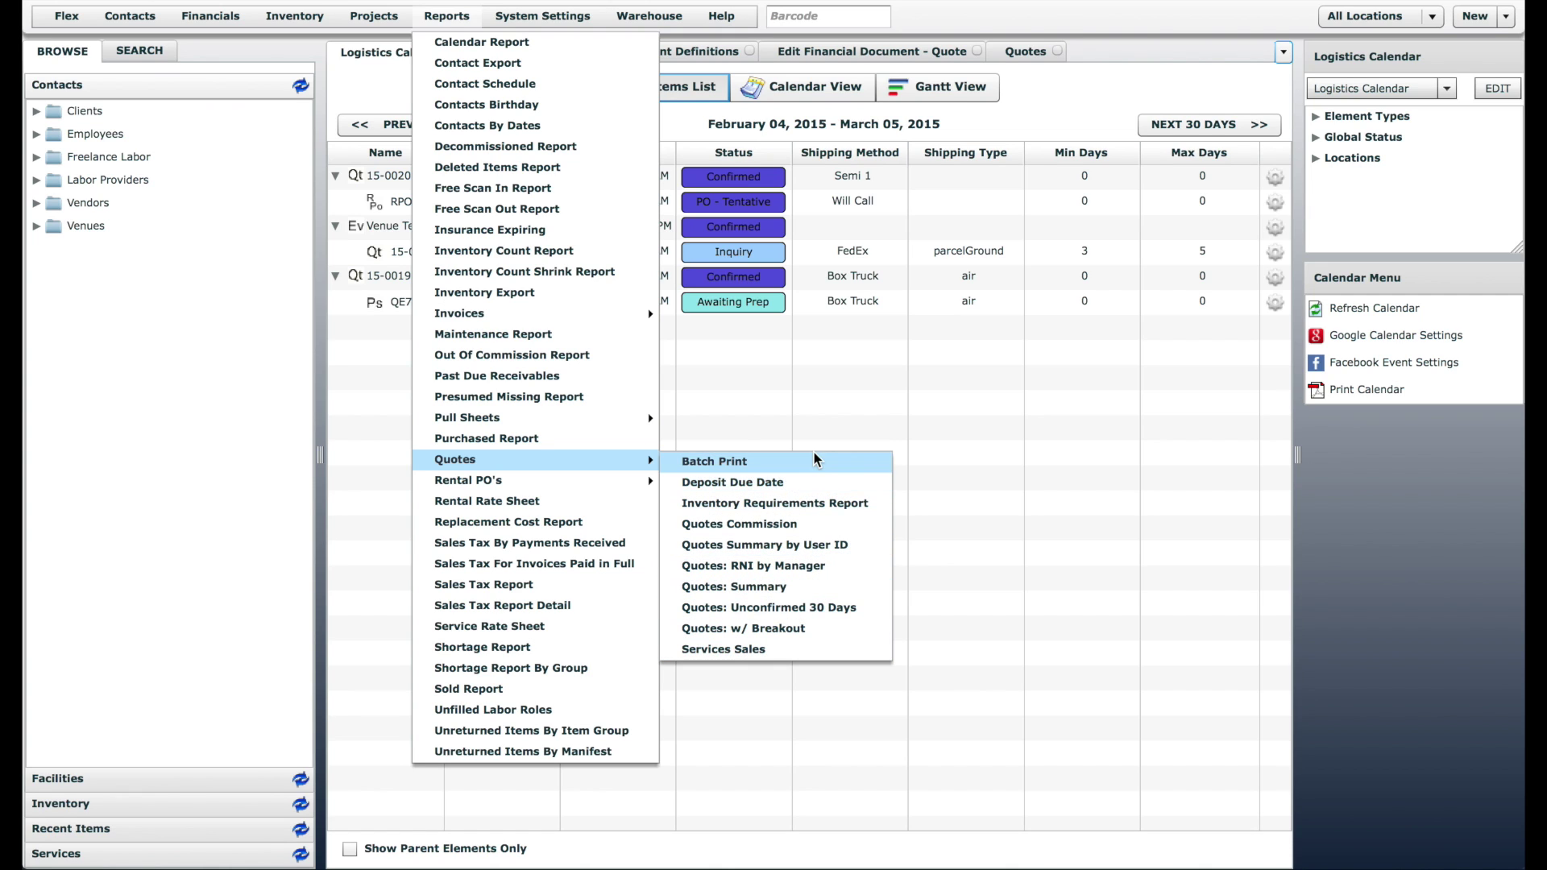
left_click(591, 459)
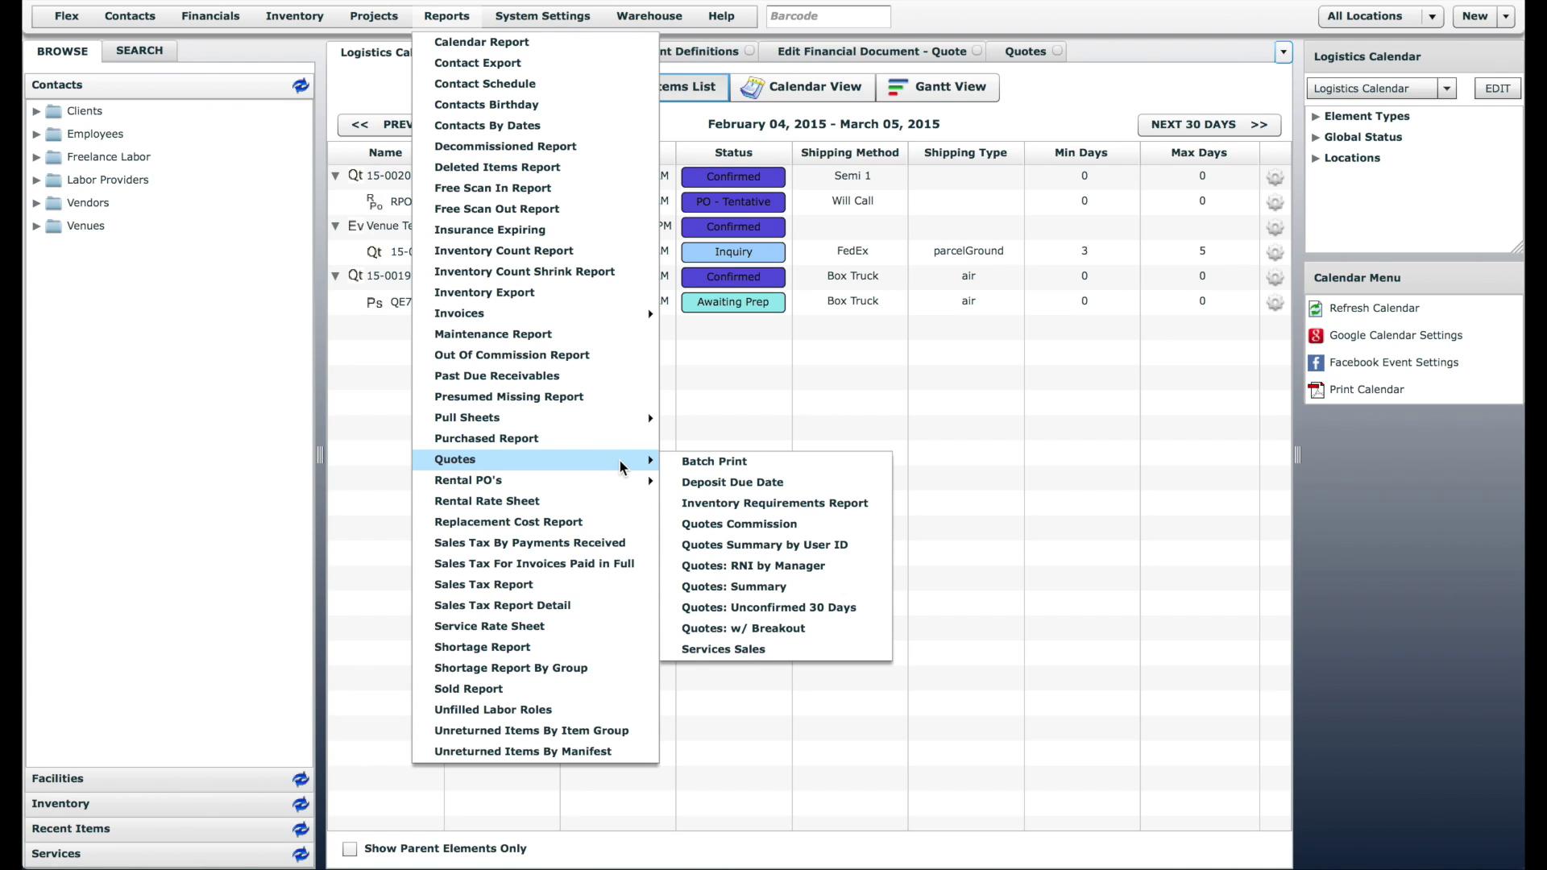
left_click(856, 398)
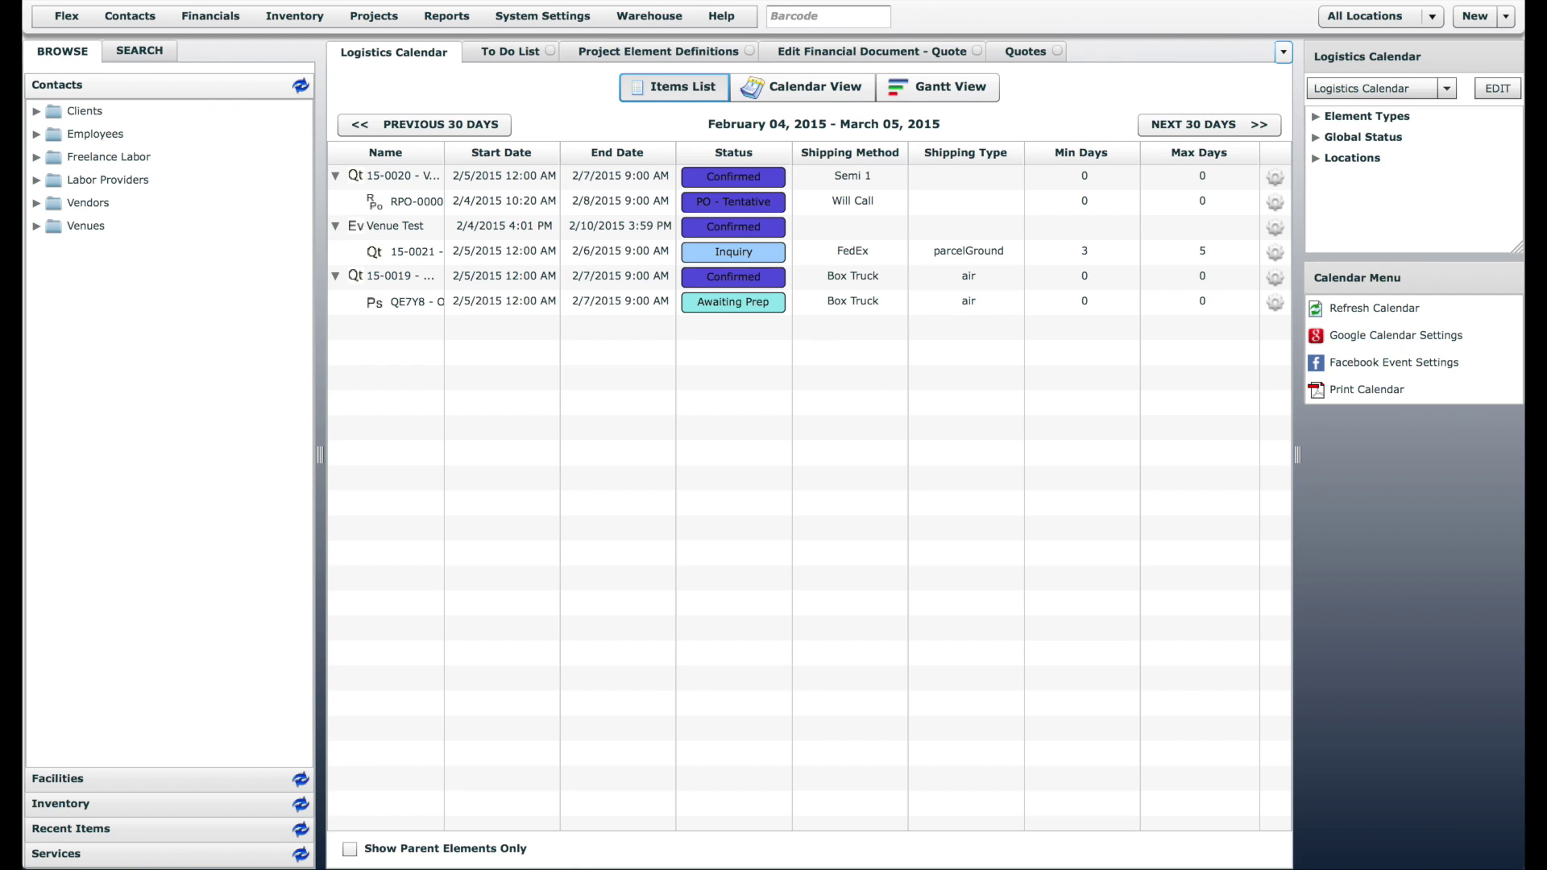
left_click(564, 19)
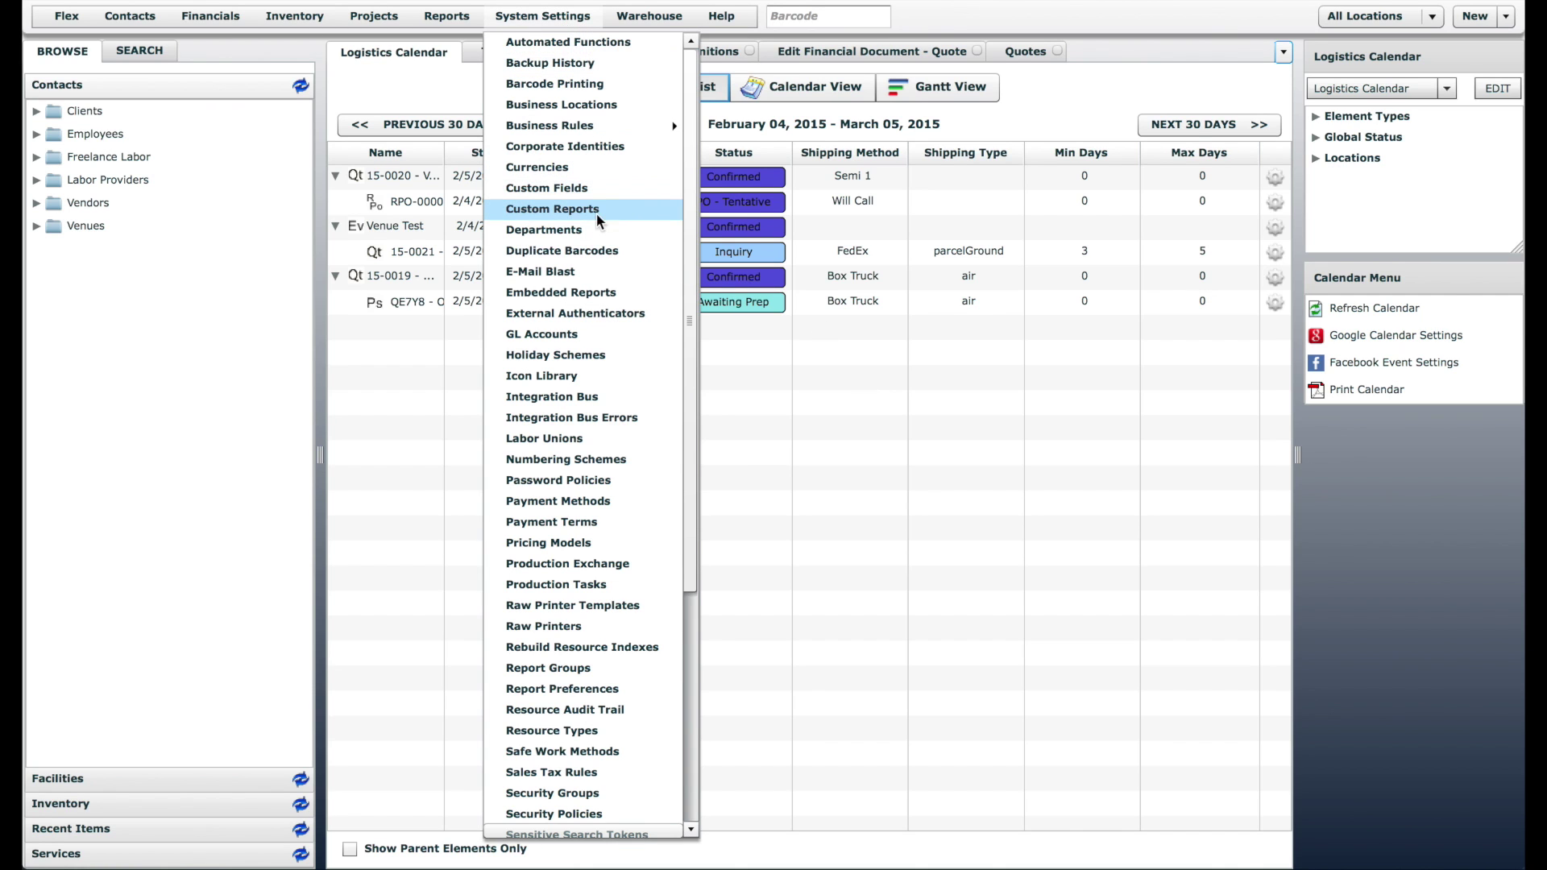
left_click(419, 340)
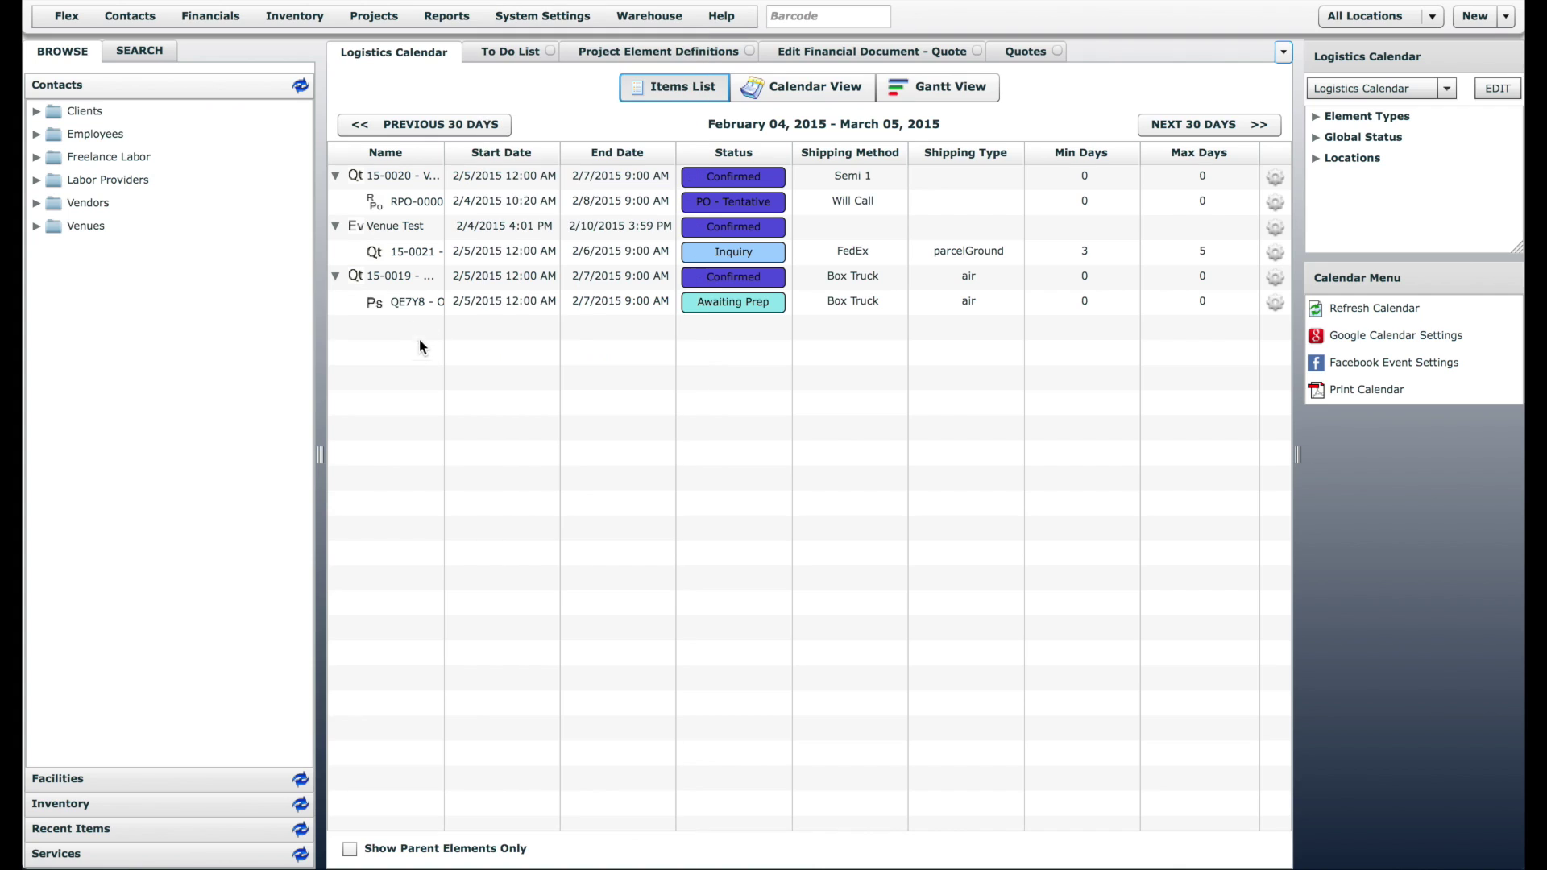
left_click(425, 19)
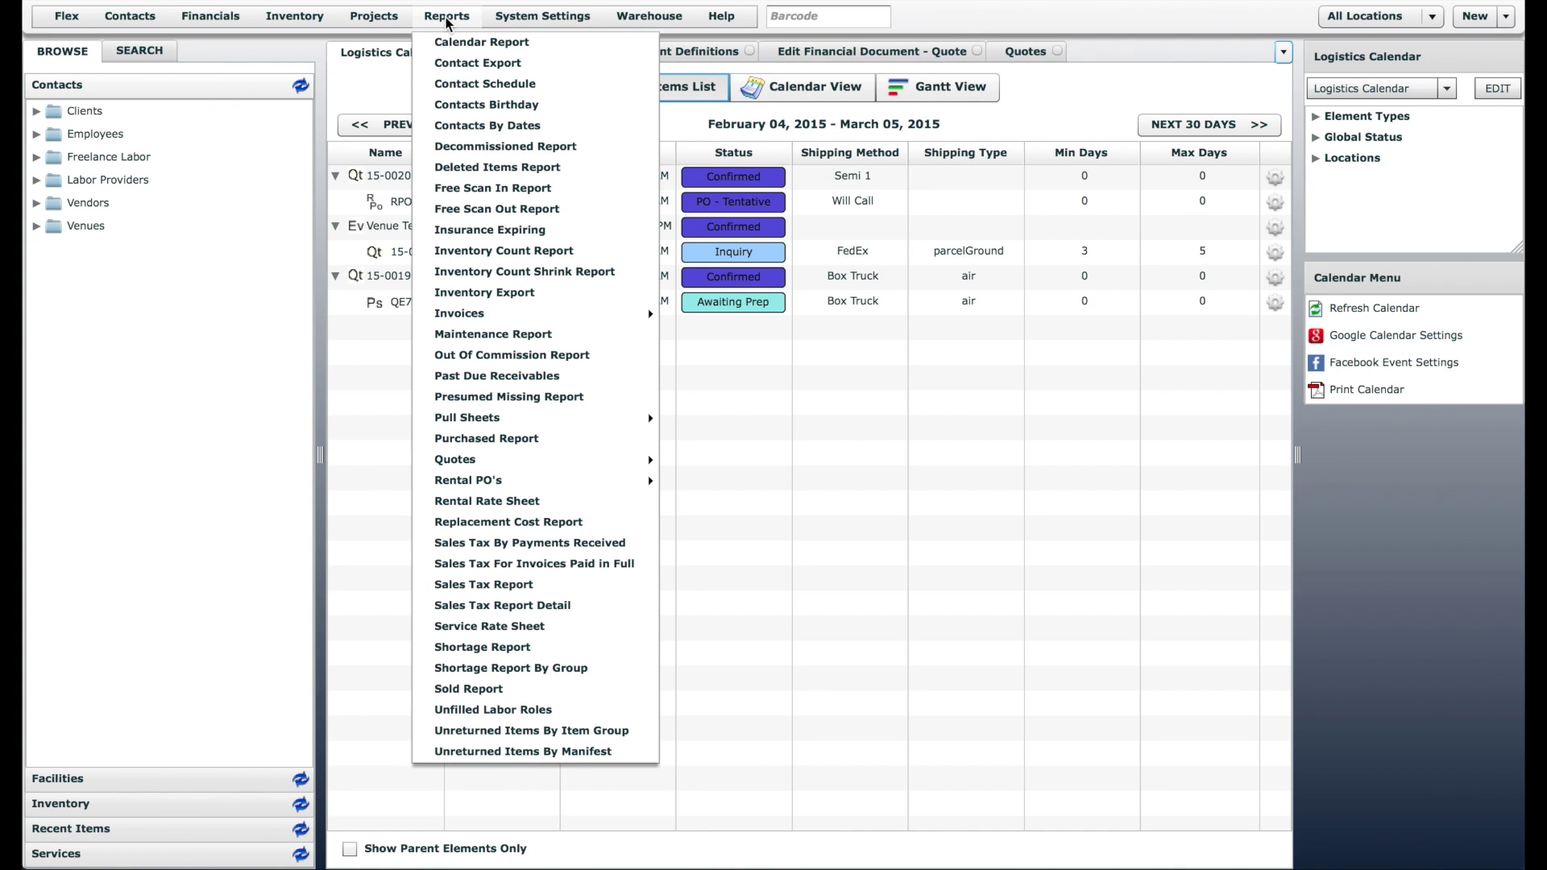
left_click(447, 20)
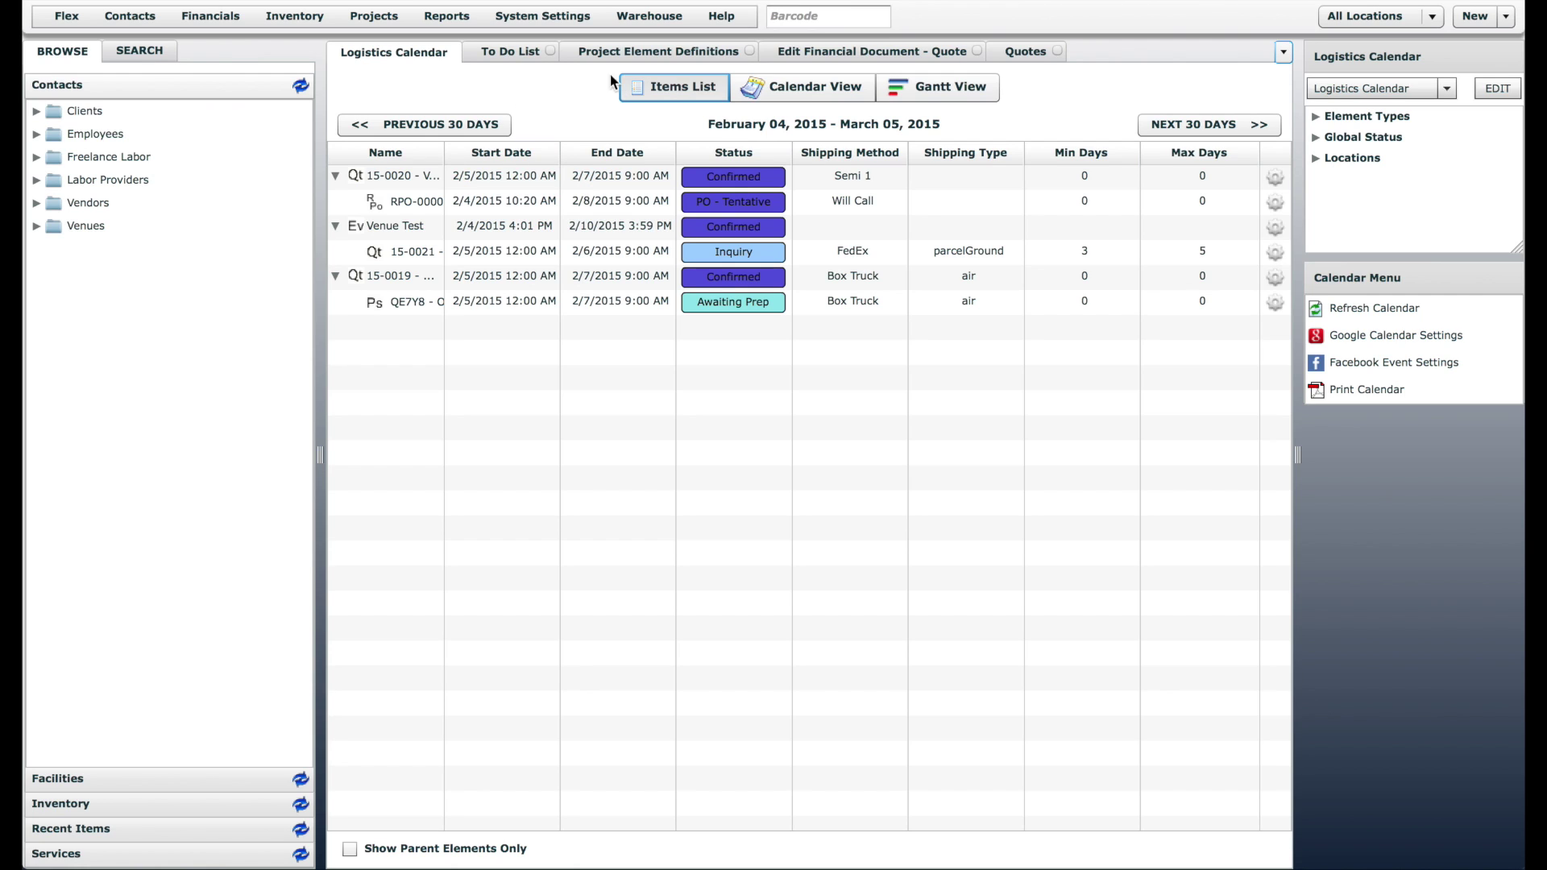
- Remove the Shipping Type, Min Days and Max Days list columns from the Logistics Calendar template and save it
left_click(1022, 52)
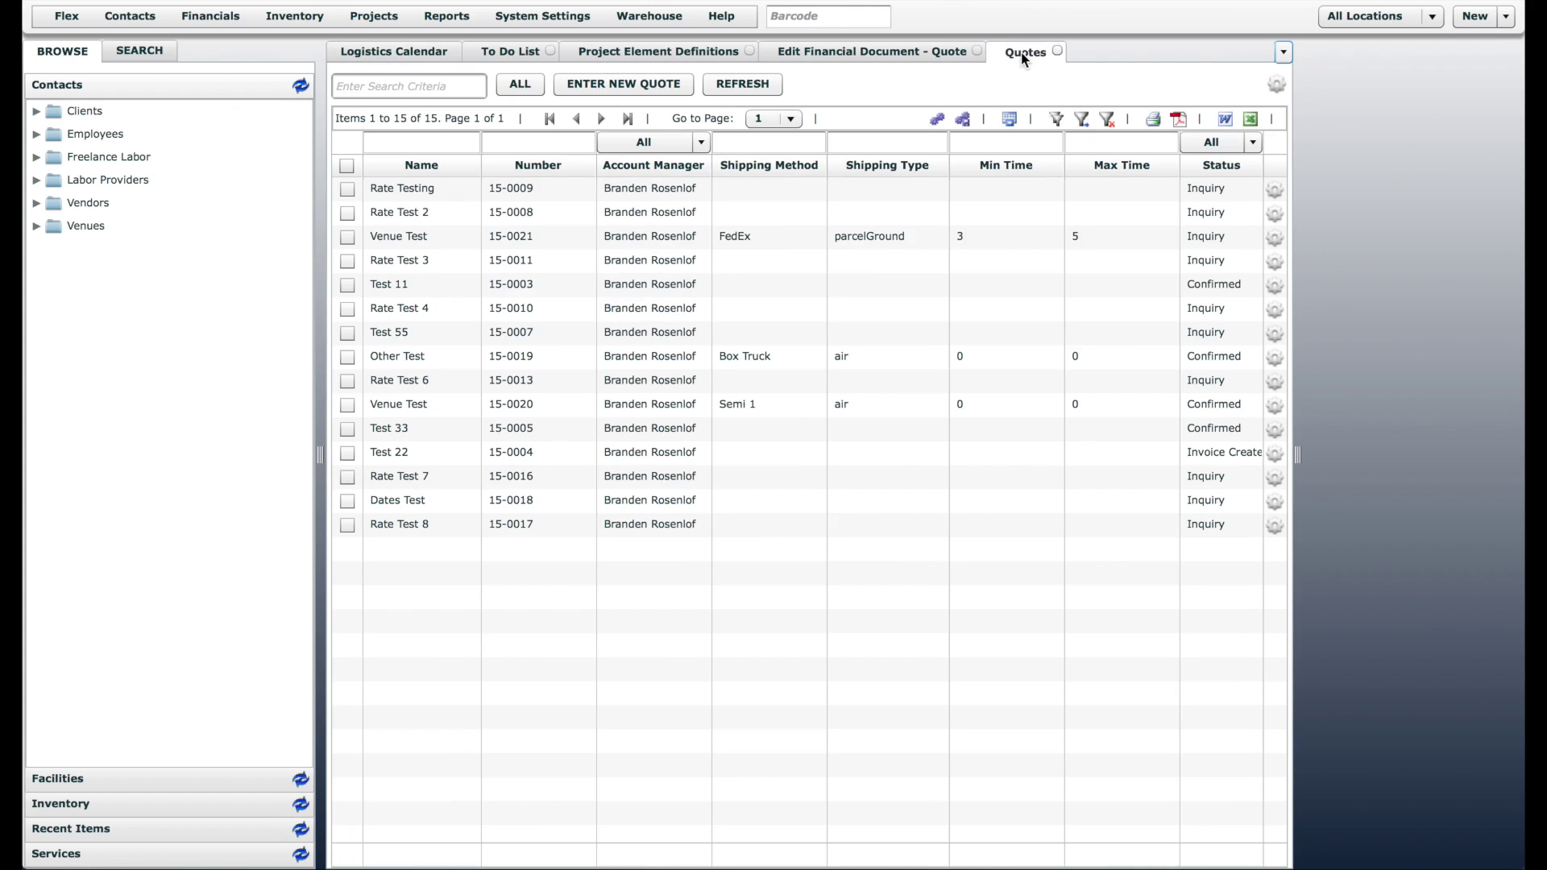
left_click(394, 51)
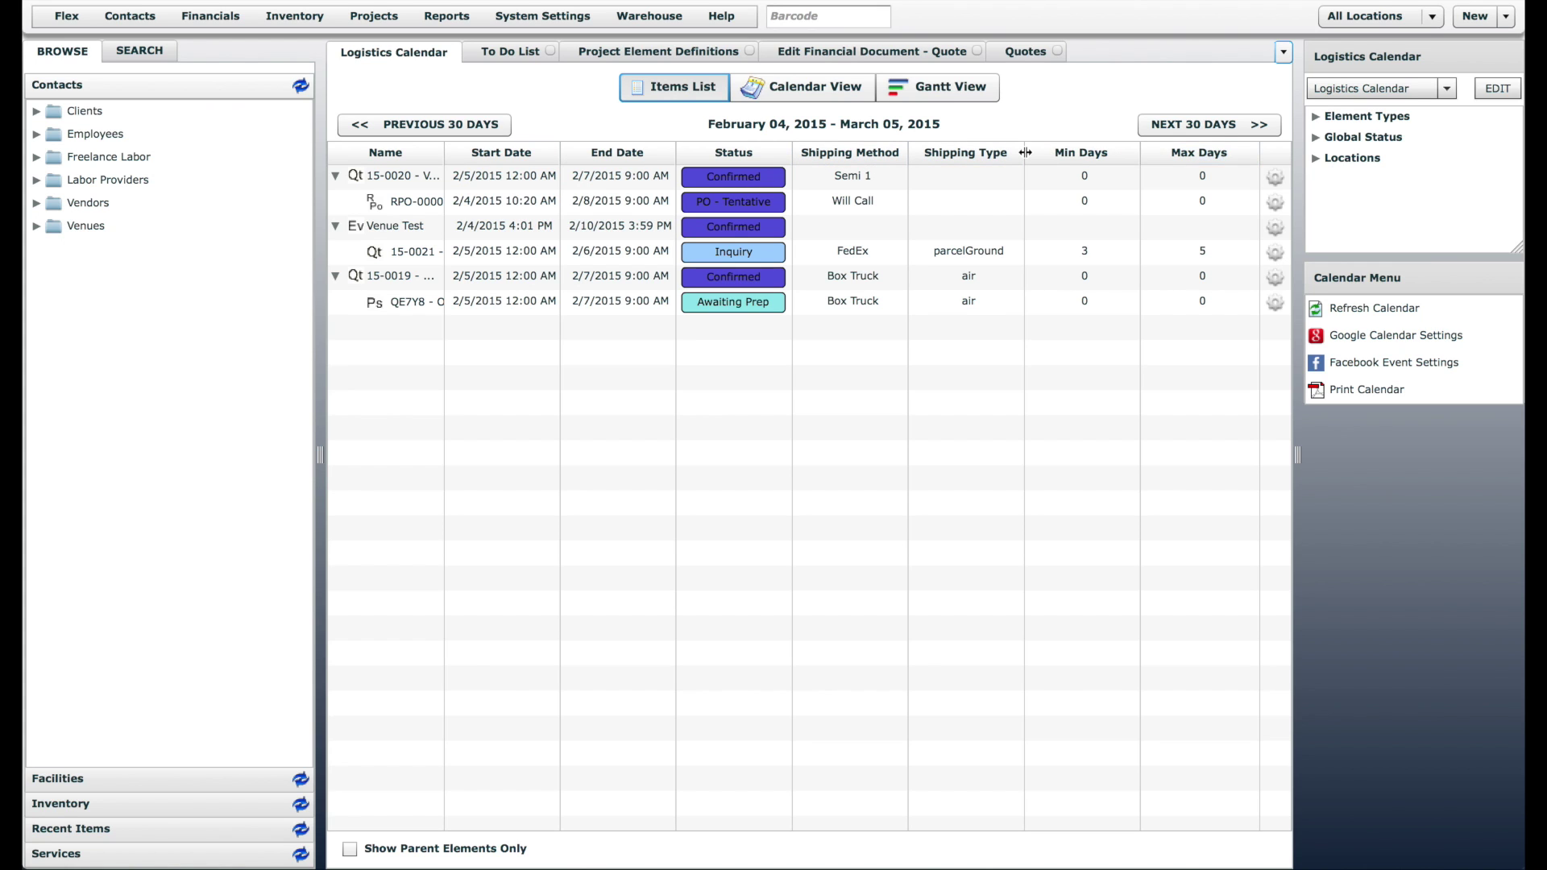
left_click(1495, 89)
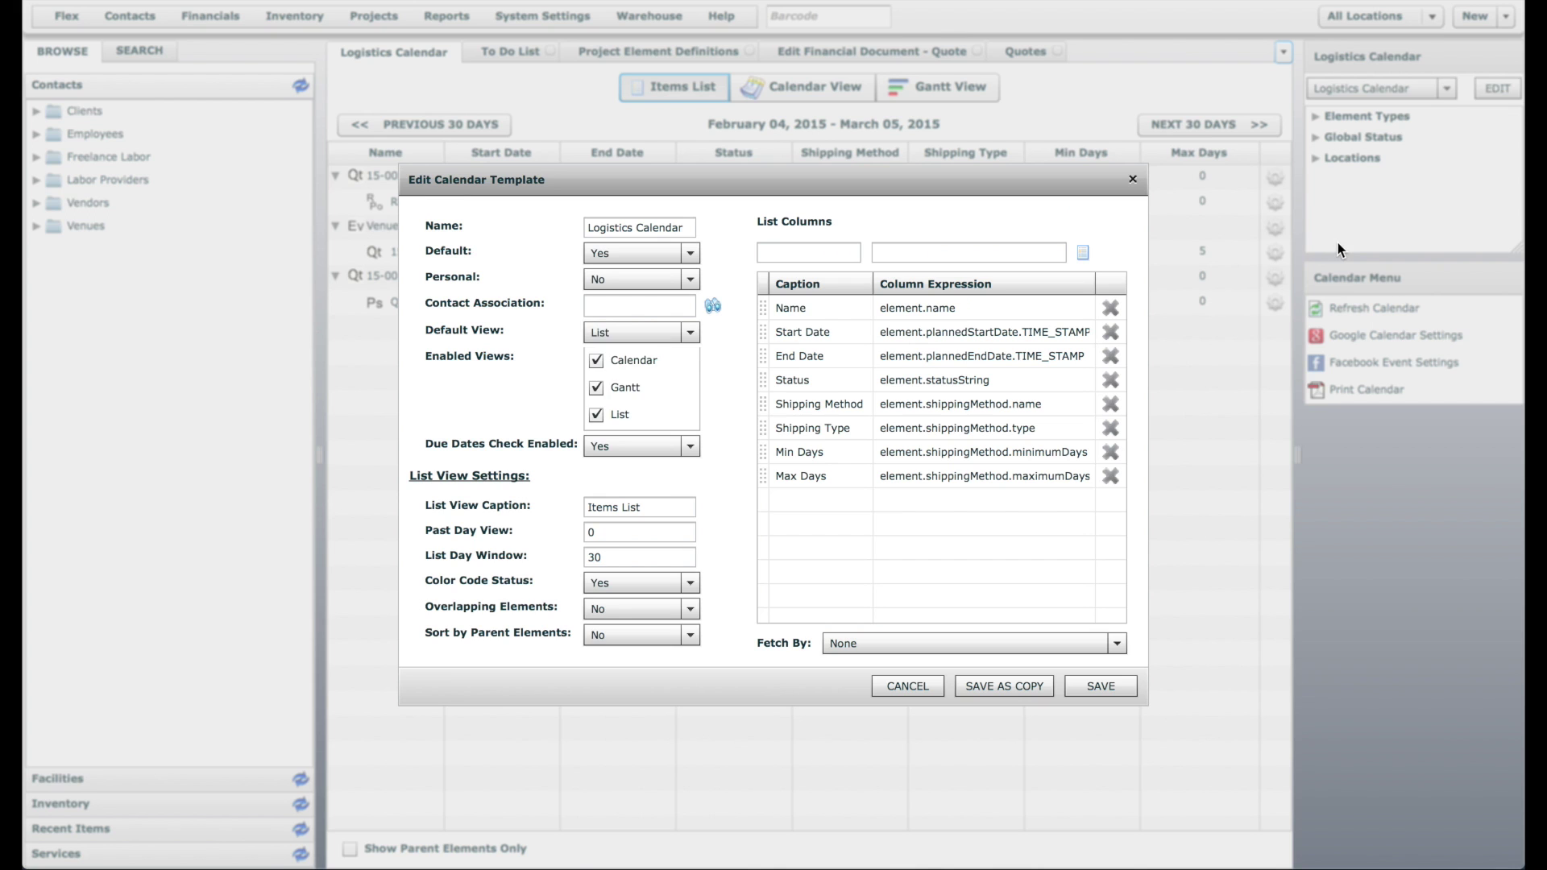
left_click(1110, 428)
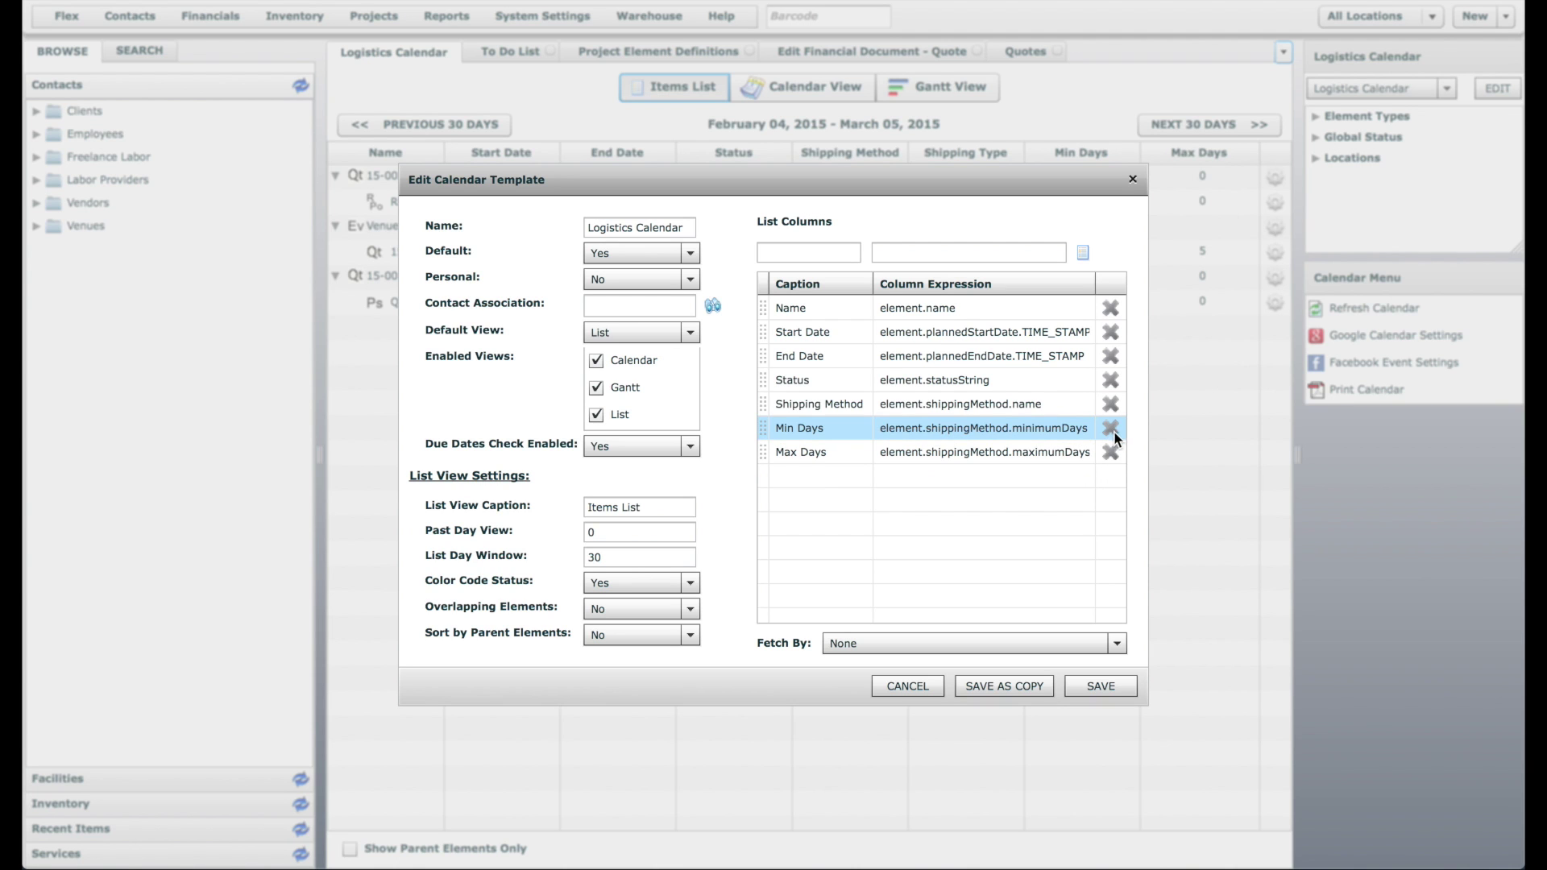
left_click(1111, 429)
left_click(1113, 433)
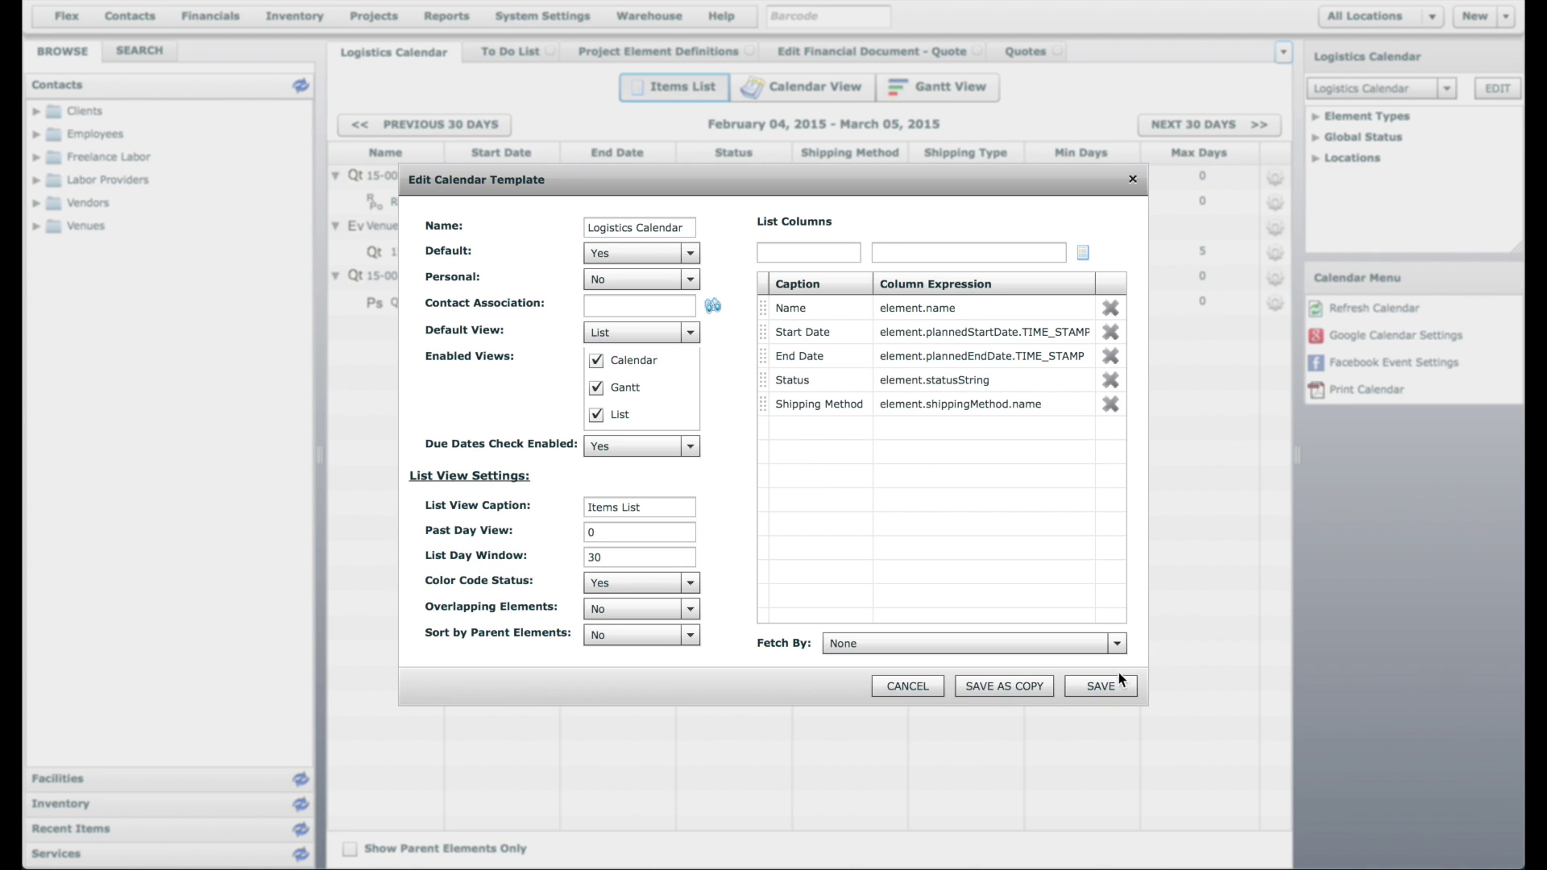
left_click(1104, 687)
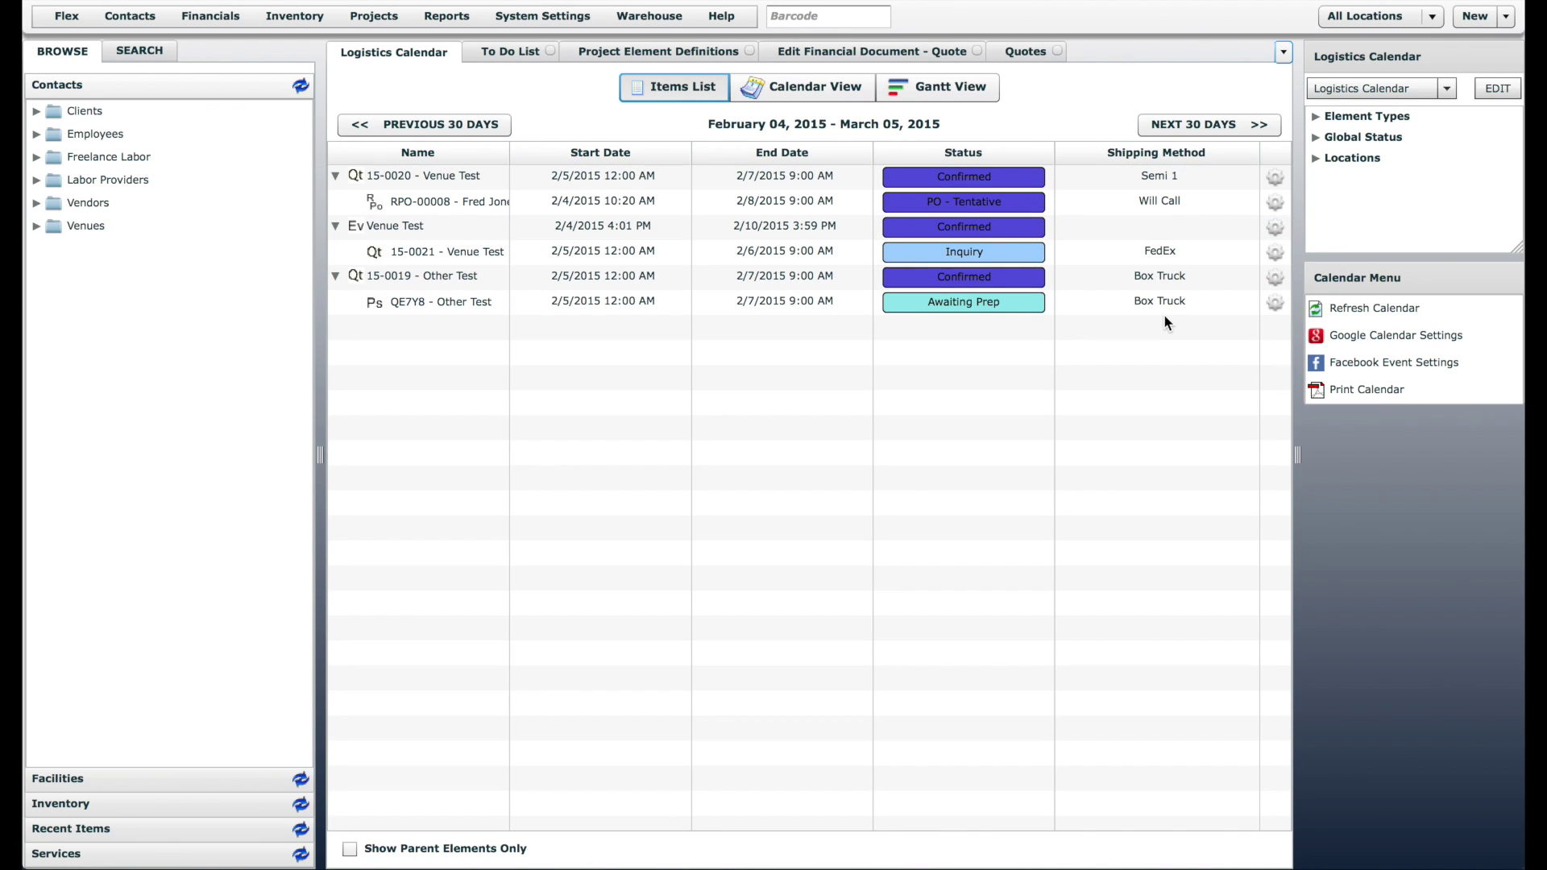
- Remove Shipping Type, Min Time and Max Time from the Quote definition's search options, update it and return to the Logistics Calendar
left_click(1025, 52)
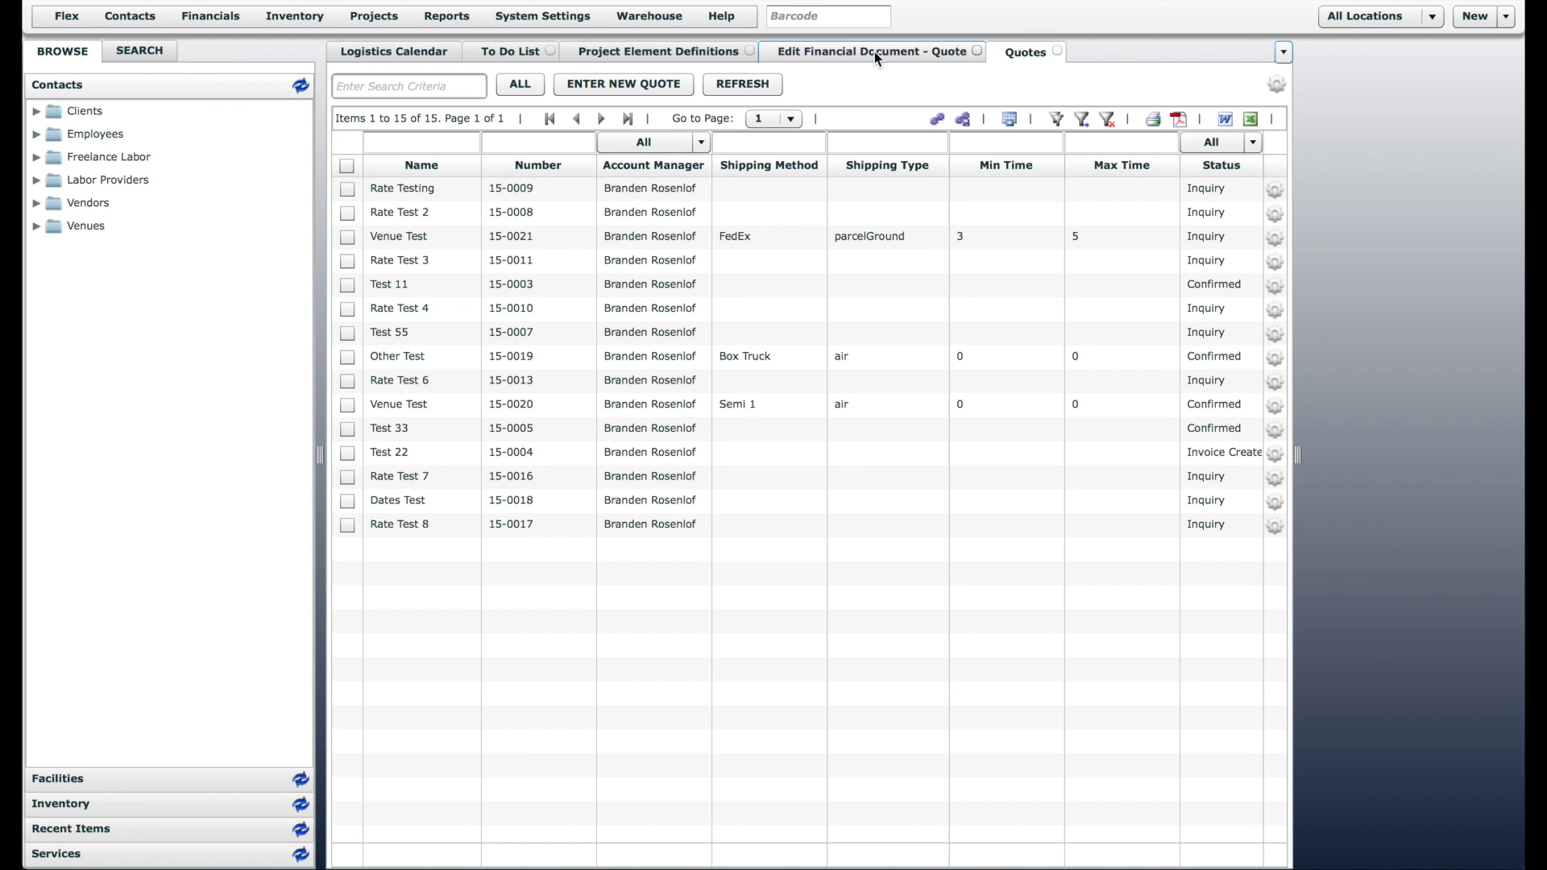
left_click(910, 48)
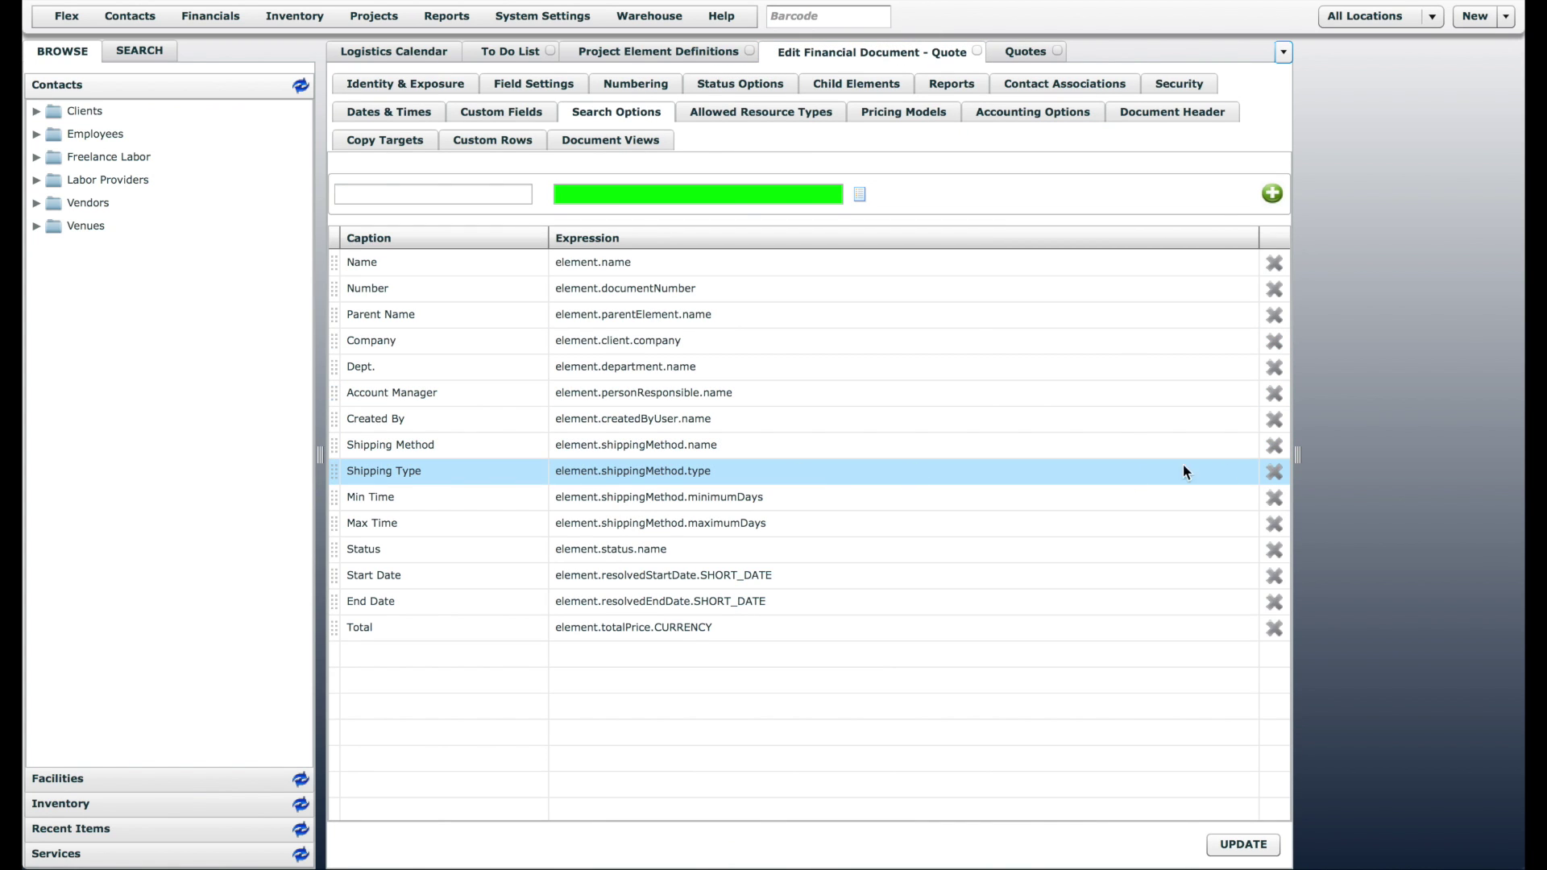
left_click(1274, 472)
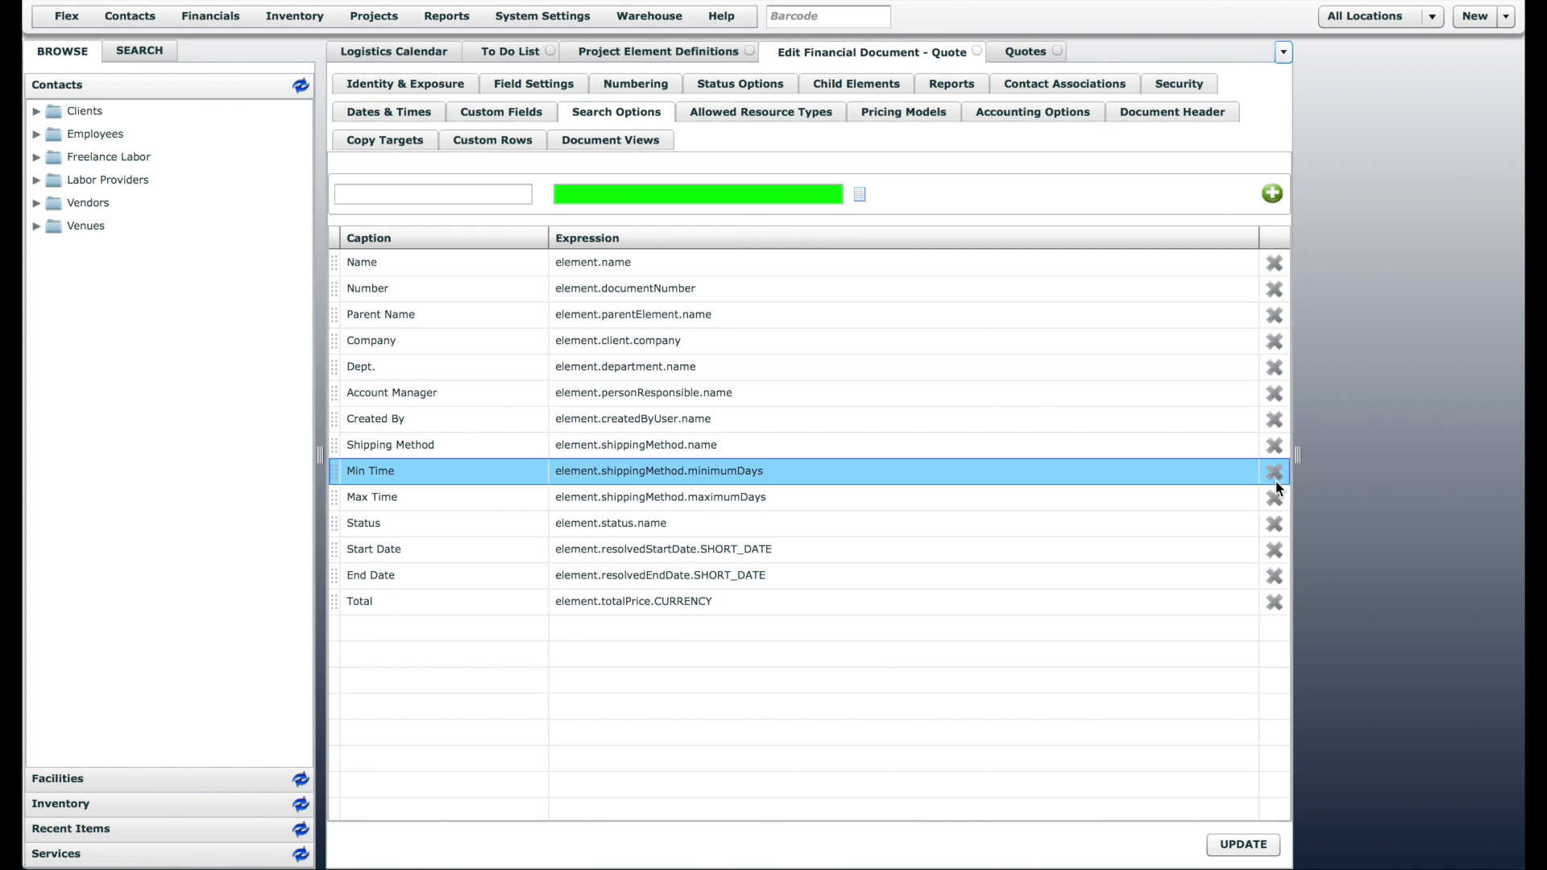
left_click(1274, 474)
left_click(1274, 472)
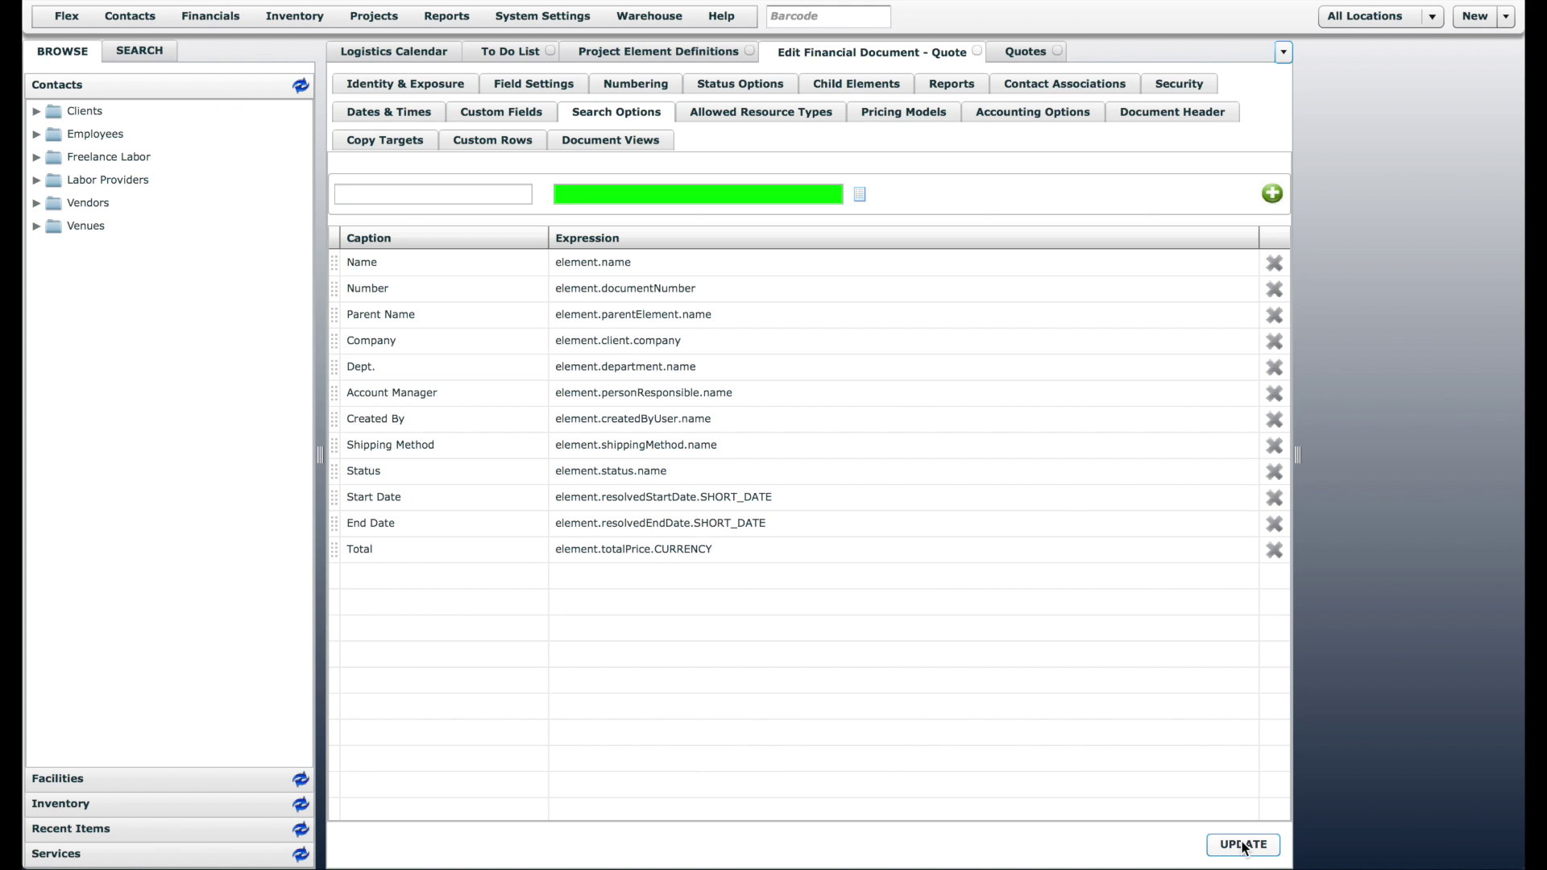
left_click(1242, 845)
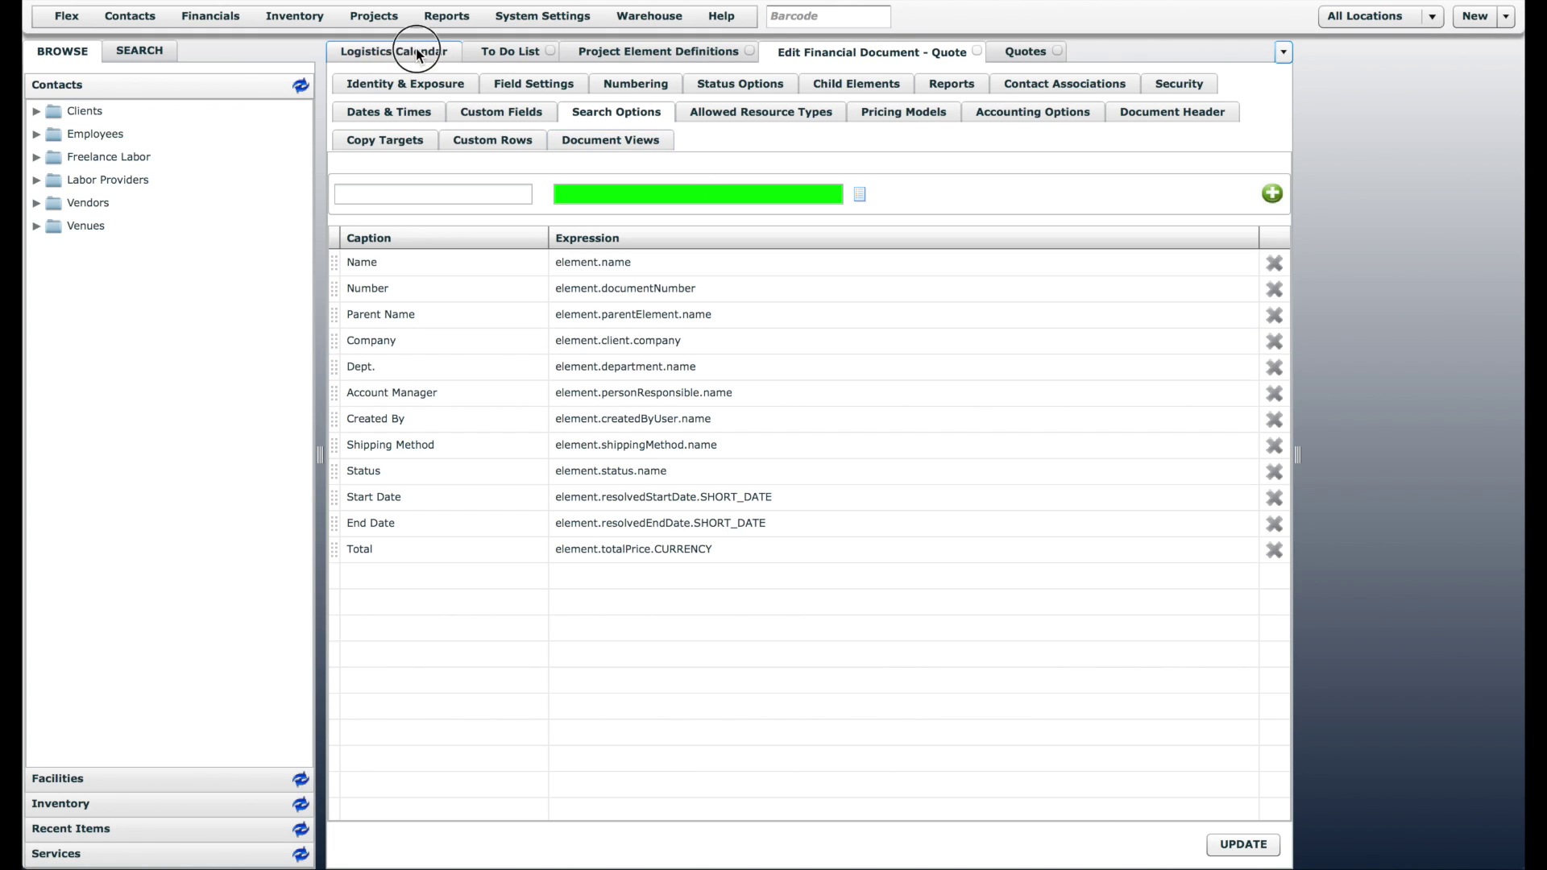
left_click(417, 53)
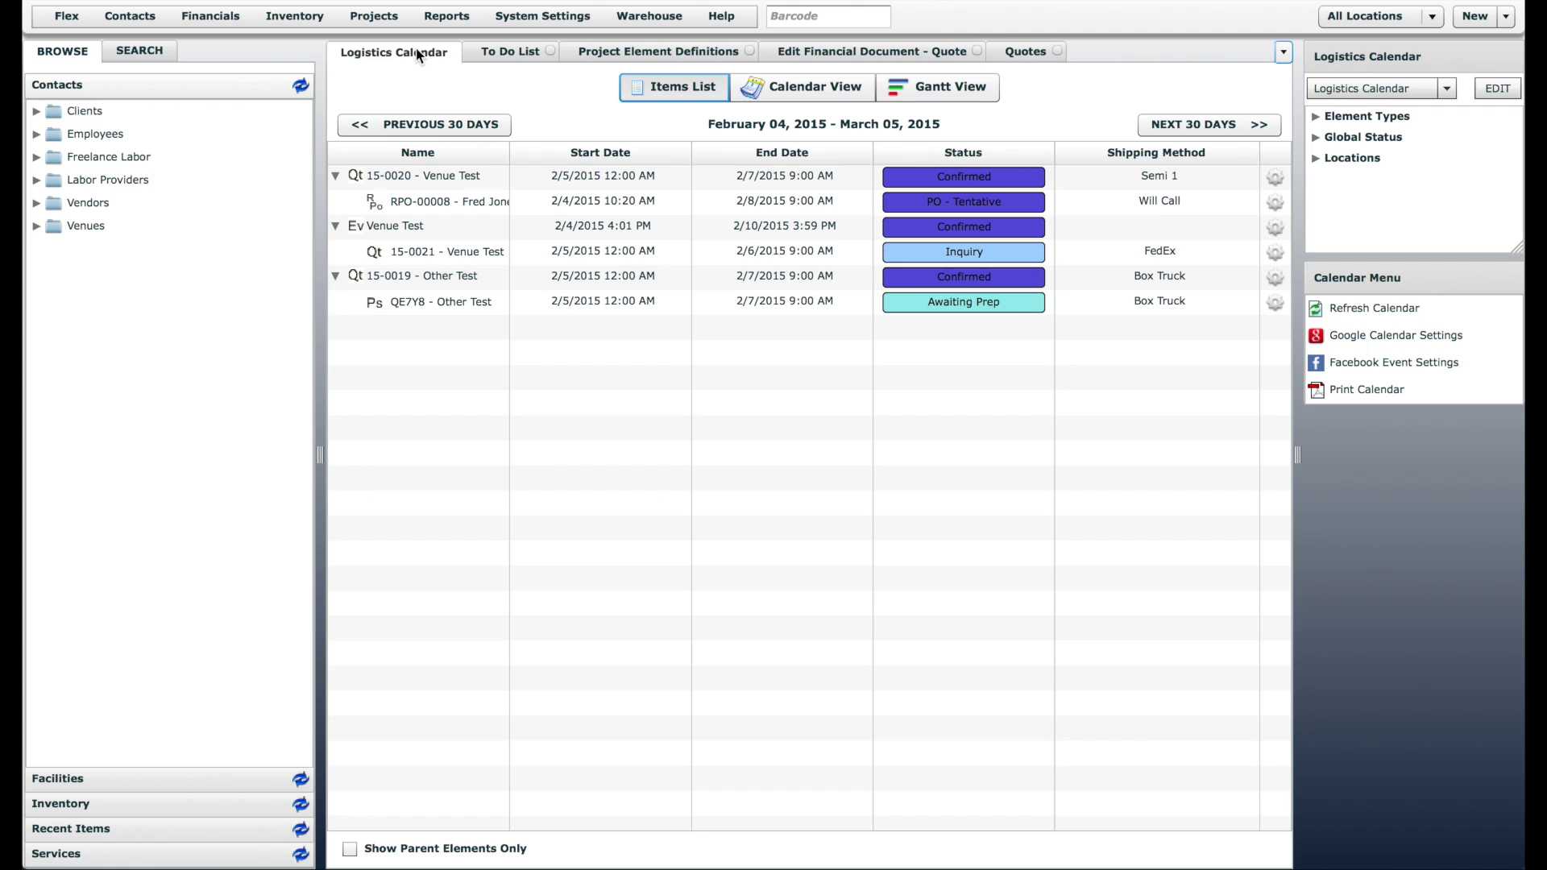